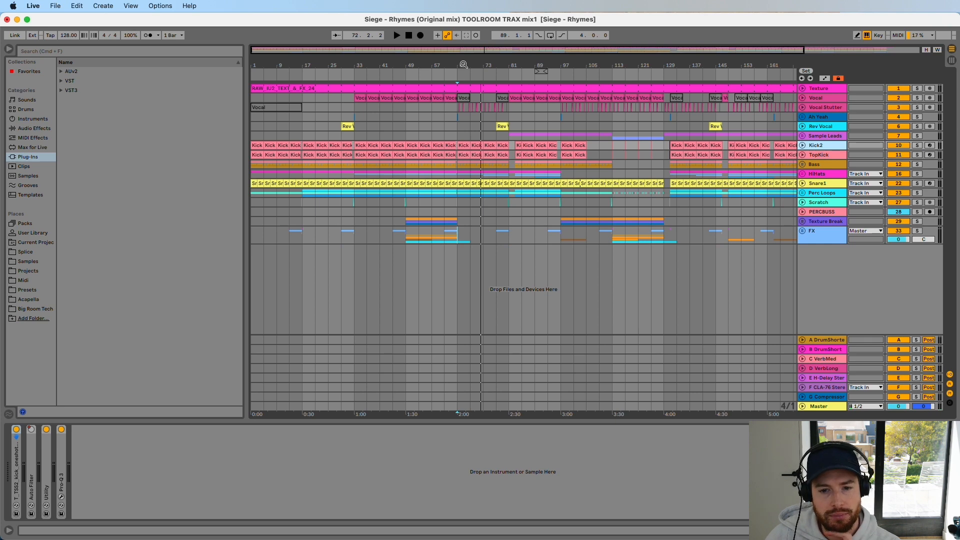
# Hide the browser and play the arrangement with an eight-bar loop starting at bar 65.
pyautogui.click(8, 50)
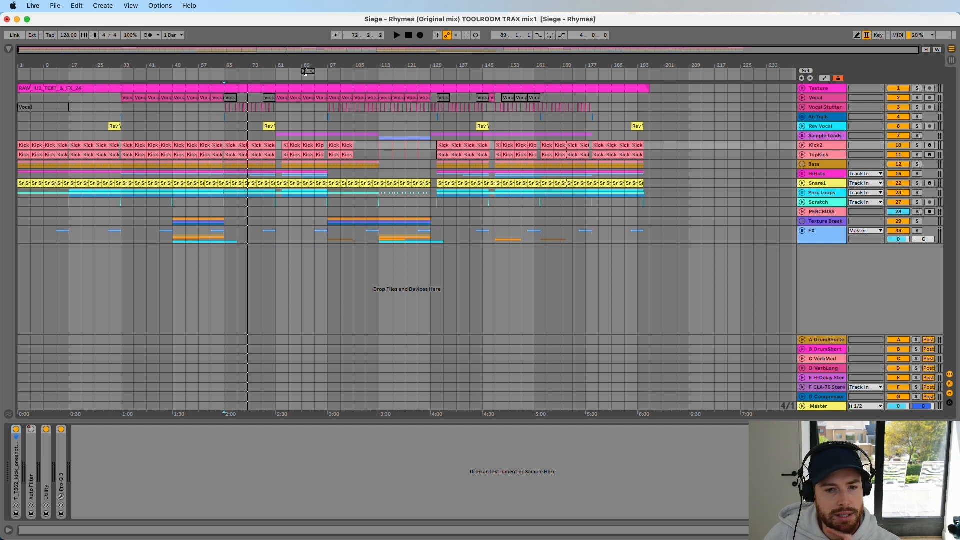
pyautogui.click(288, 73)
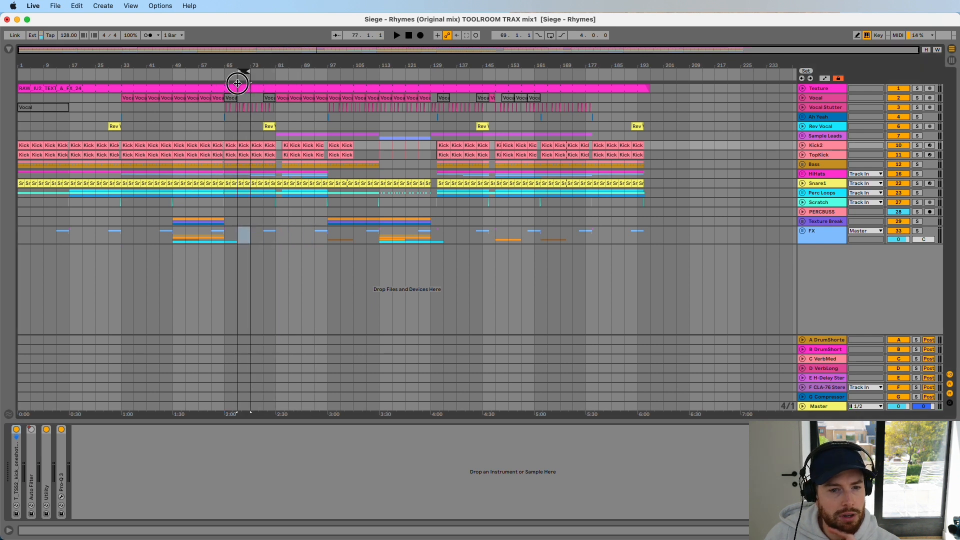
pyautogui.click(218, 73)
pyautogui.moveTo(226, 73); pyautogui.dragTo(244, 72)
pyautogui.click(549, 35)
pyautogui.press('space')
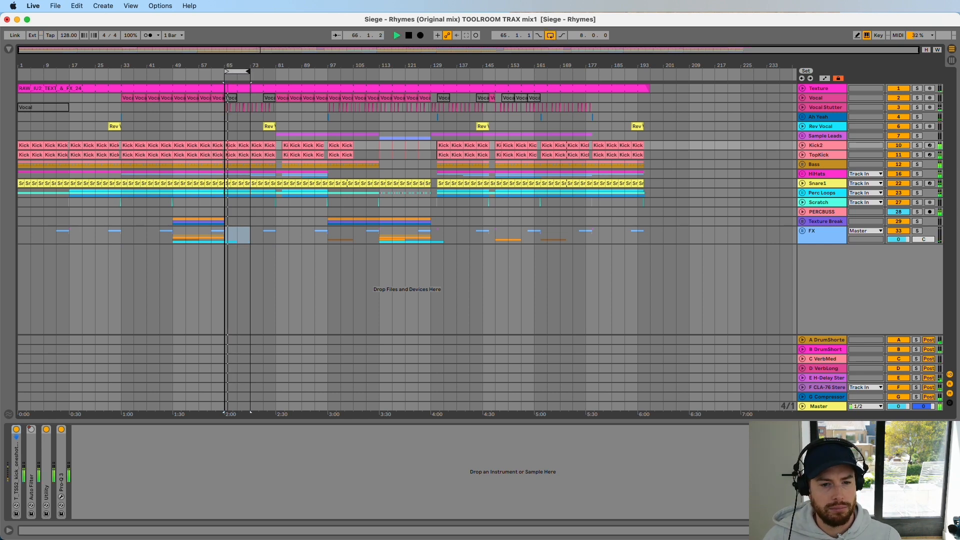
# Unfold the Vocal track, solo it, and play its clip from bar 53.
pyautogui.moveTo(226, 62); pyautogui.dragTo(376, 94)
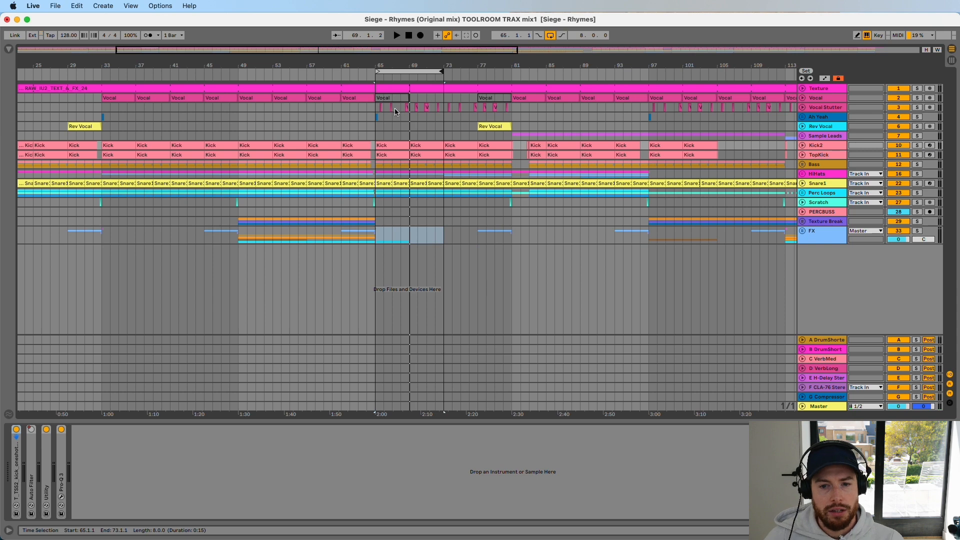
pyautogui.click(802, 98)
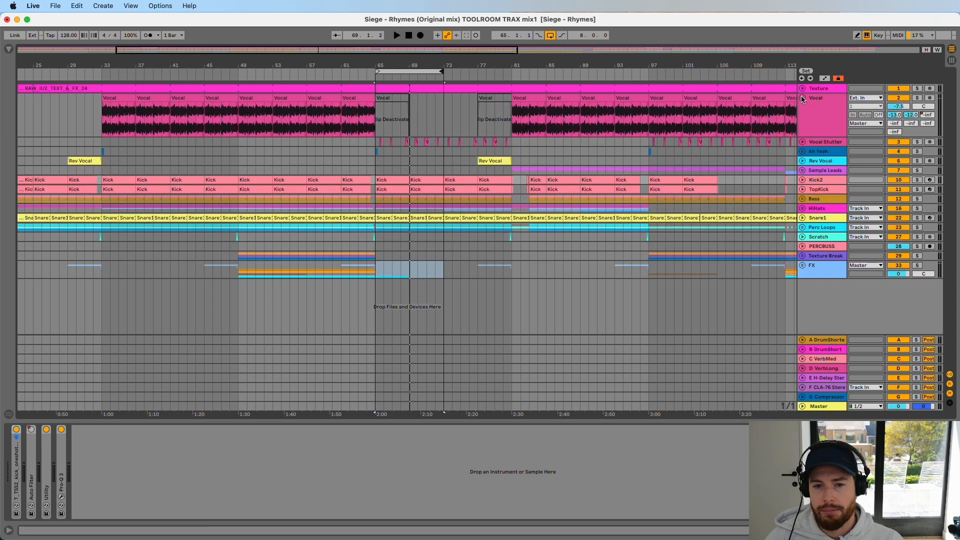
pyautogui.click(281, 64)
pyautogui.moveTo(281, 64); pyautogui.dragTo(391, 65)
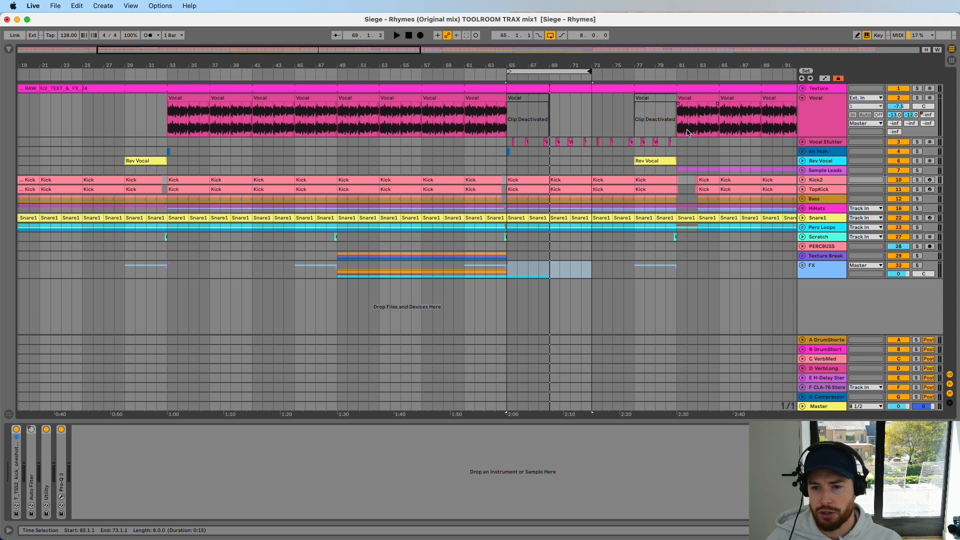
pyautogui.click(388, 99)
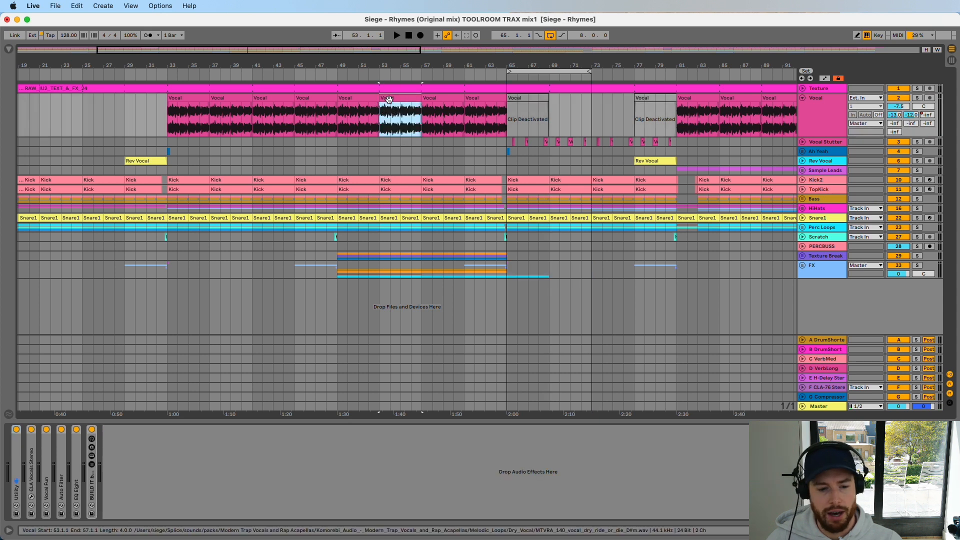
pyautogui.click(917, 98)
pyautogui.press('space')
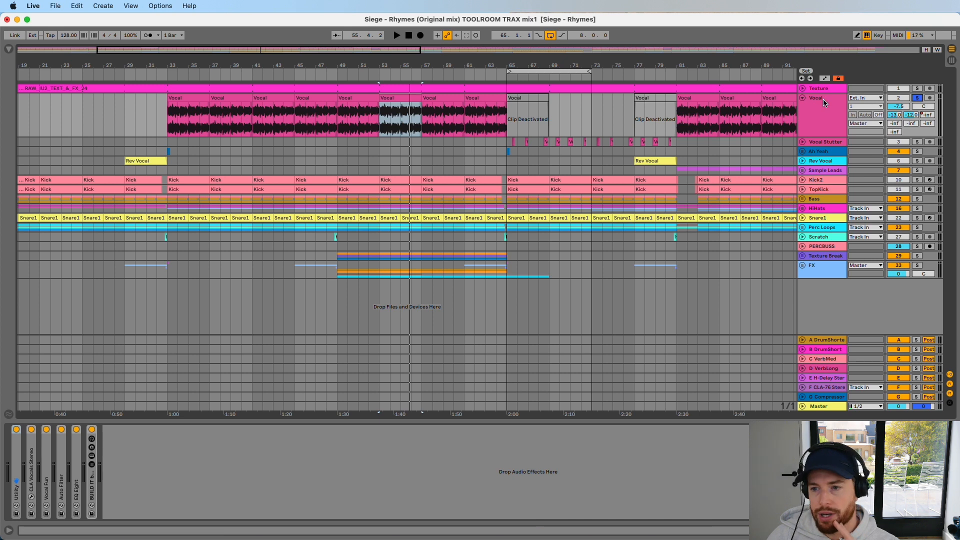
# Unfold the Vocal track's Utility and CLA Vocals devices and inspect the settings in the CLA Vocals plug-in window.
pyautogui.click(379, 95)
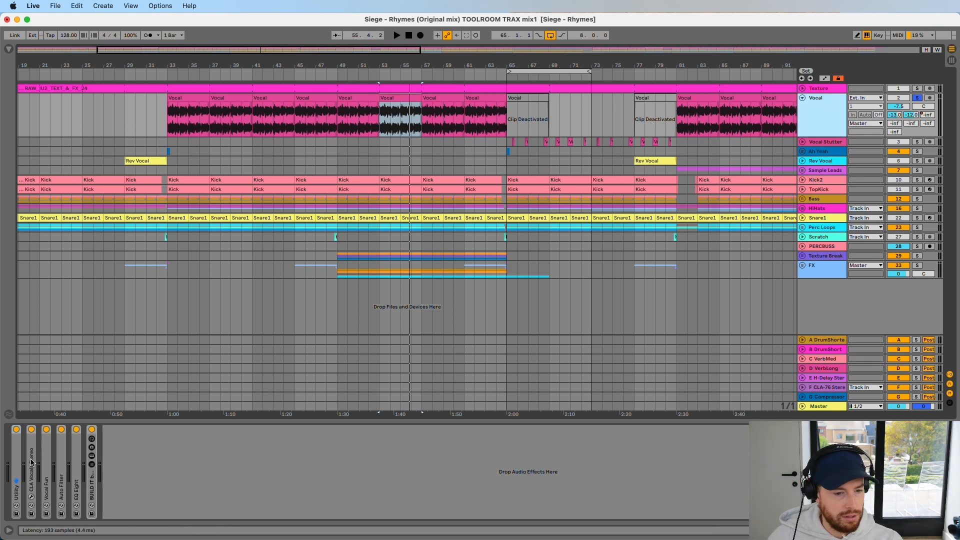
pyautogui.doubleClick(15, 452)
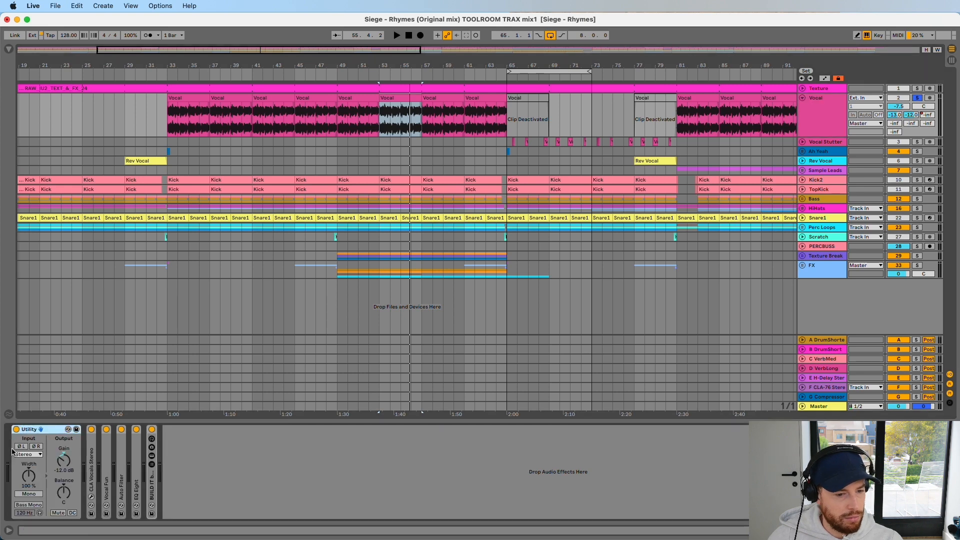
pyautogui.doubleClick(92, 451)
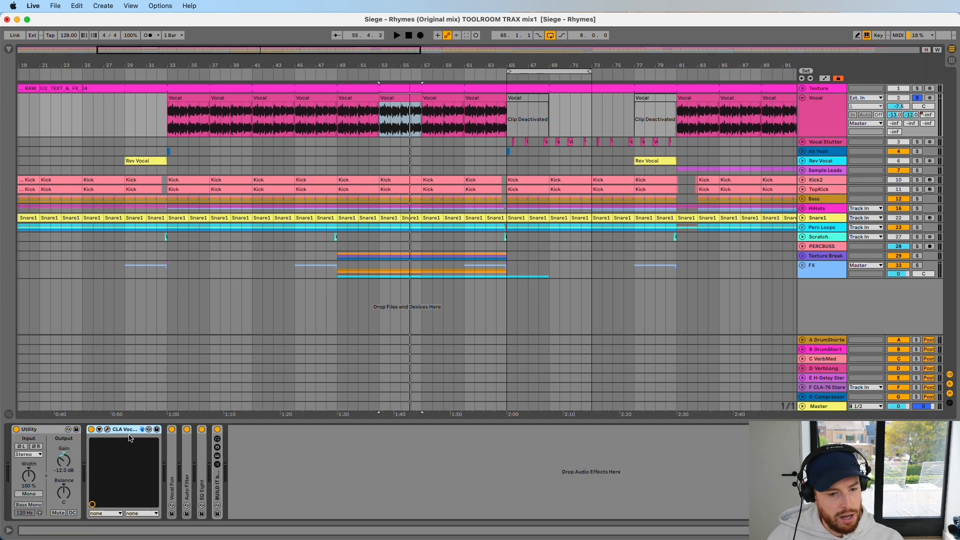
pyautogui.click(108, 430)
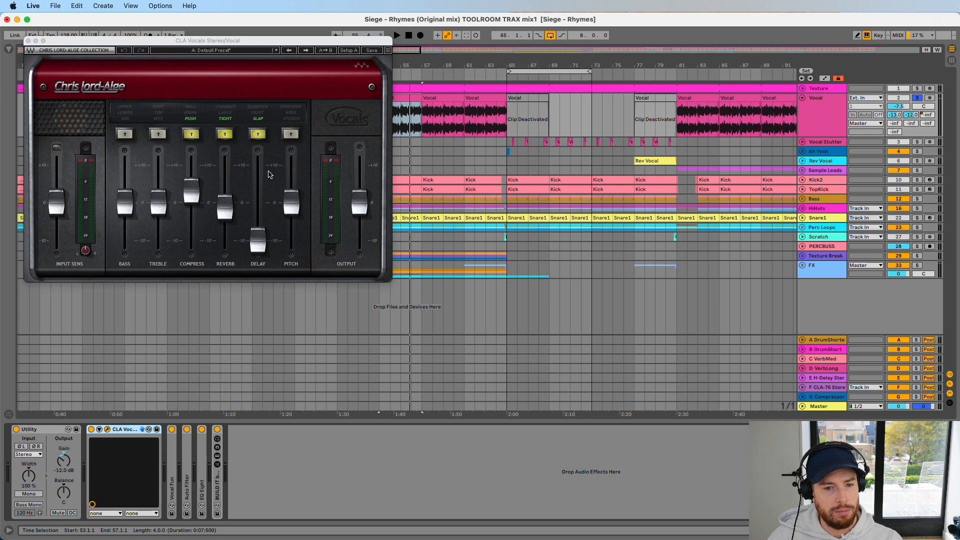
pyautogui.click(28, 40)
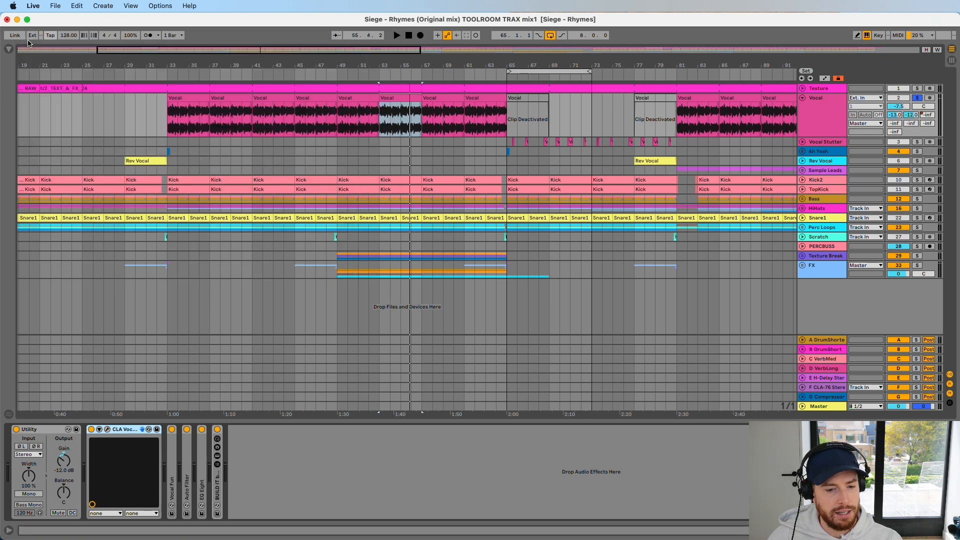
# Unfold the Vocal Fun device and play the soloed vocal through it.
pyautogui.doubleClick(171, 443)
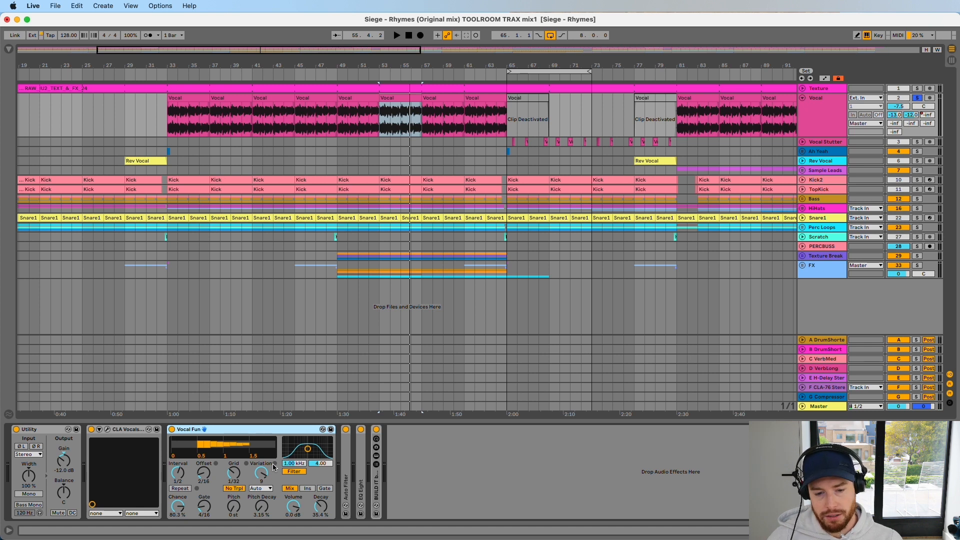
pyautogui.press('space')
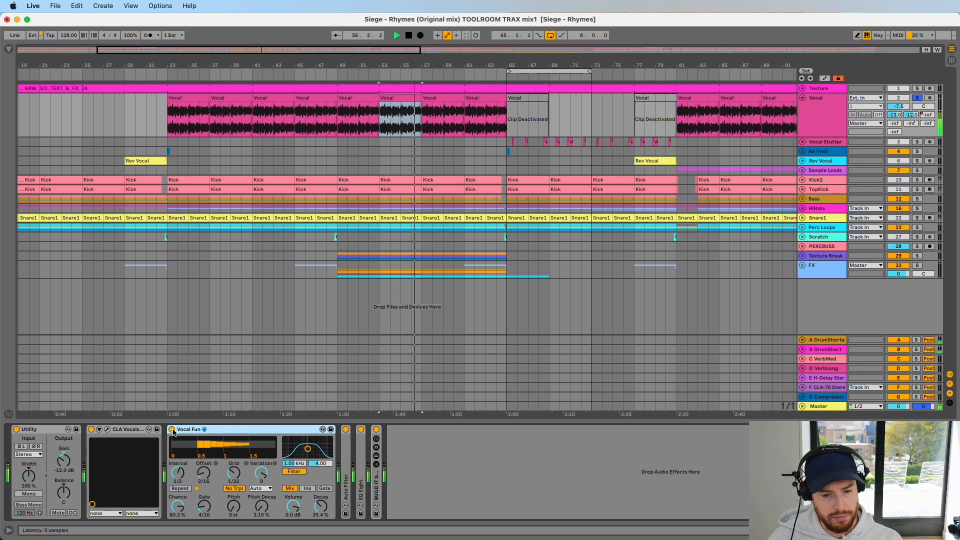
pyautogui.press('space')
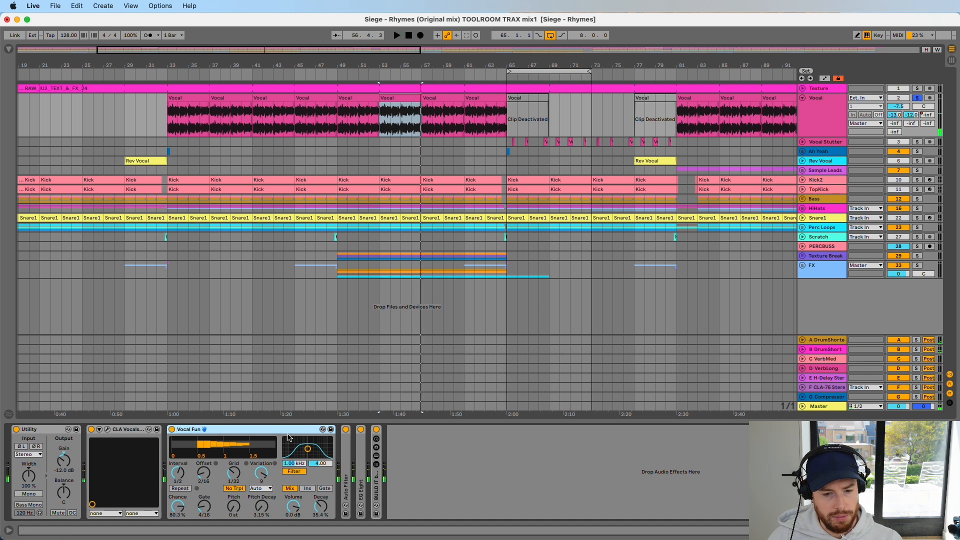
# Unfold the vocal's Auto Filter and show the automation of its filter frequency in the arrangement.
pyautogui.doubleClick(345, 470)
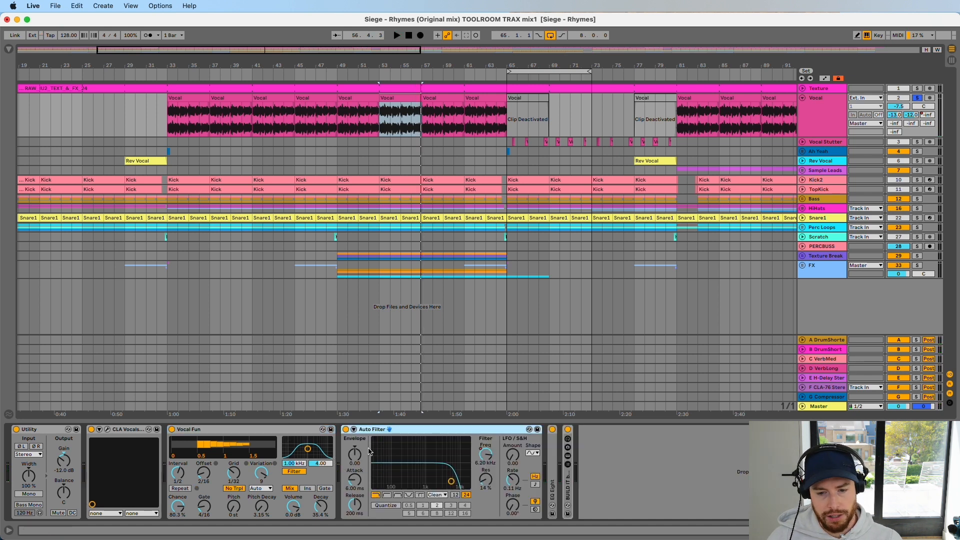
pyautogui.rightClick(487, 454)
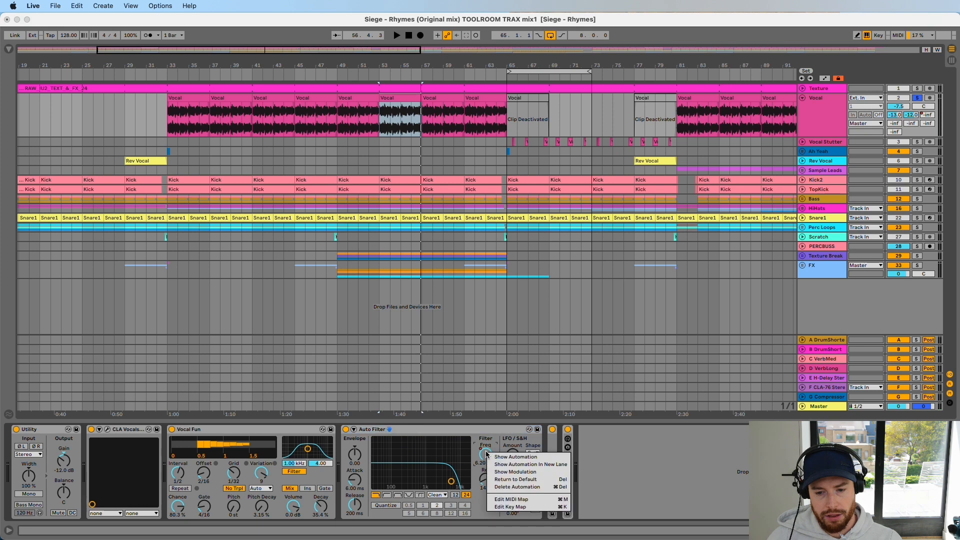
pyautogui.click(505, 459)
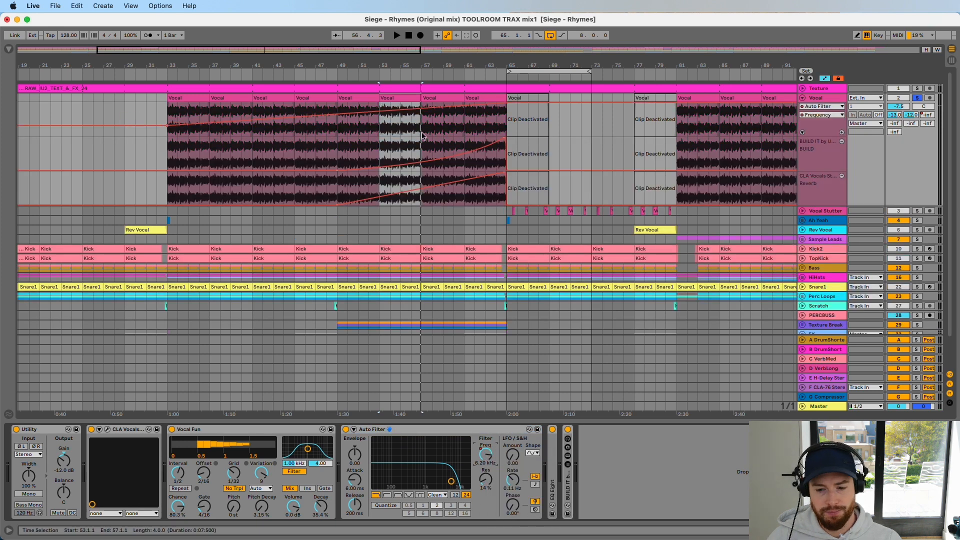
# Unfold the BUILD IT by UNDRSIEGE rack so that only its macro controls show, without chains or devices.
pyautogui.click(572, 483)
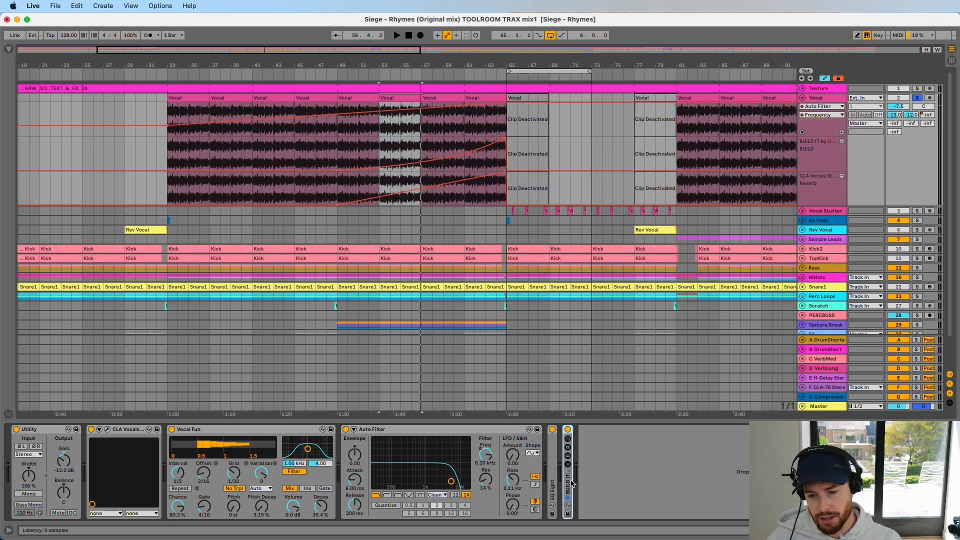
pyautogui.doubleClick(571, 481)
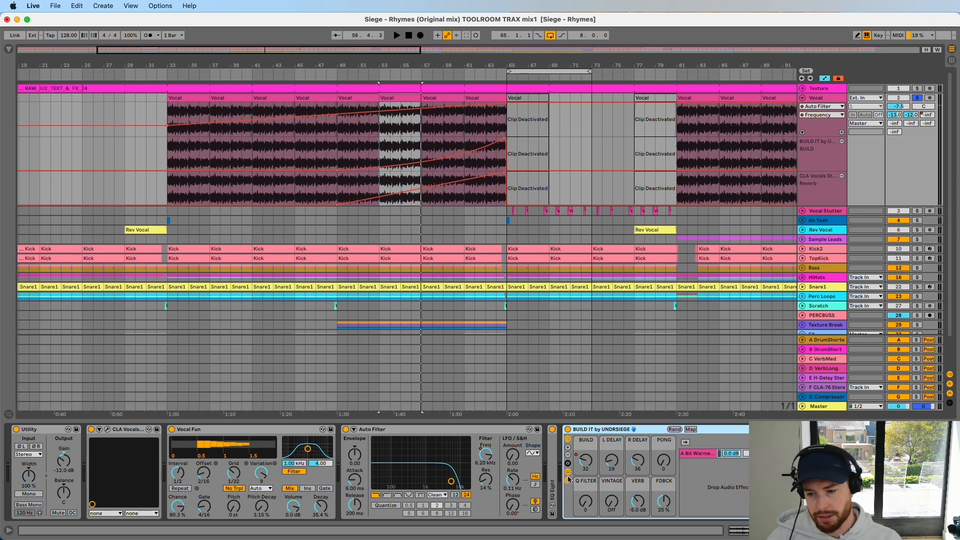
pyautogui.click(568, 479)
pyautogui.click(568, 481)
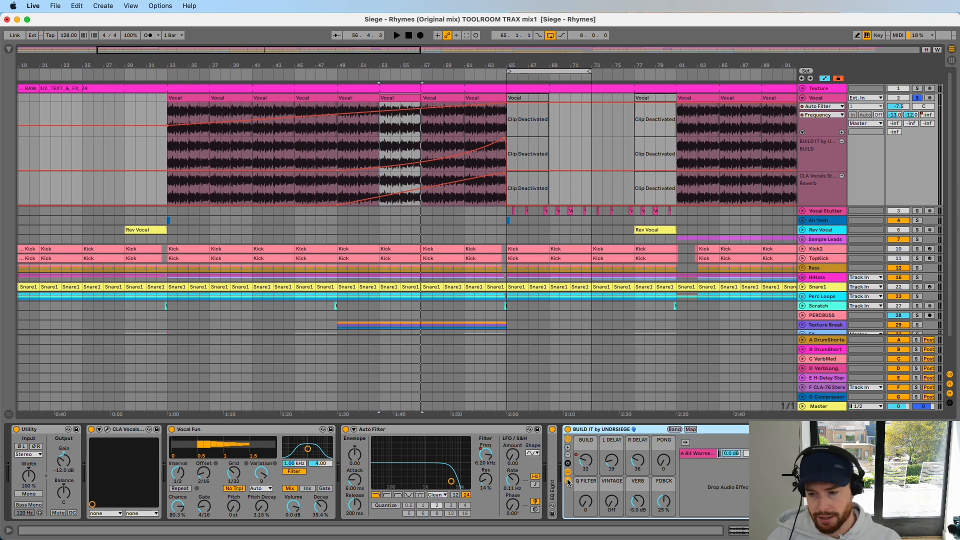
pyautogui.click(568, 479)
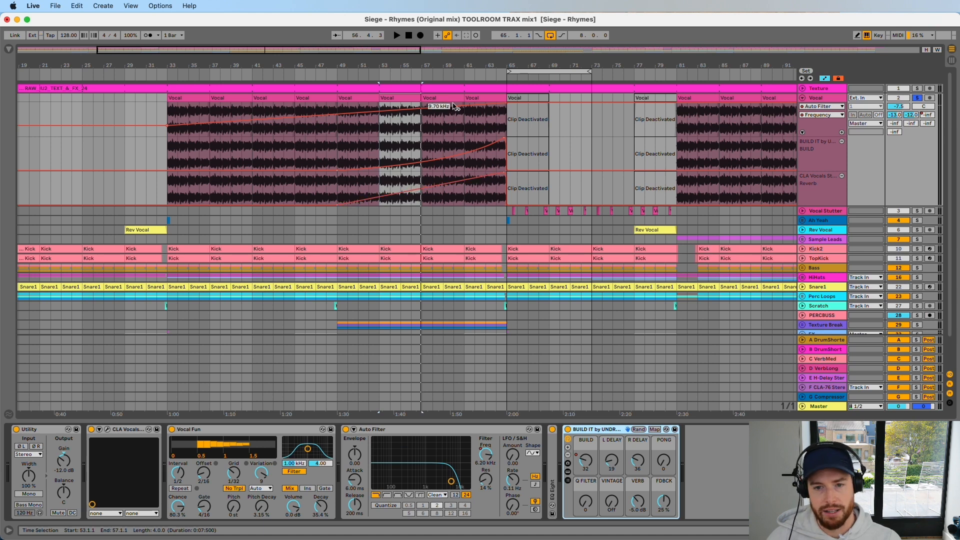
# Play the soloed vocal at the end of the build before bar 65 and compare it with the clip at bar 81.
pyautogui.click(477, 75)
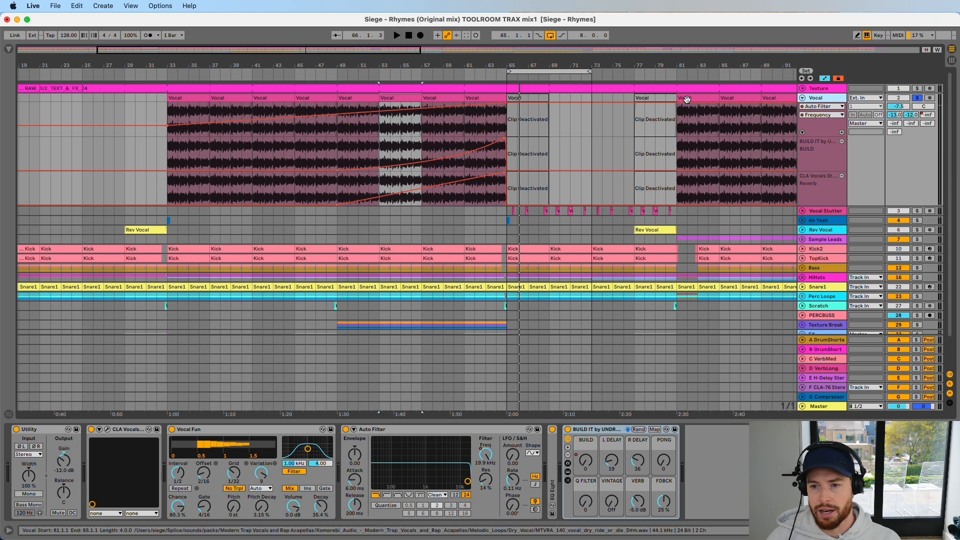
pyautogui.click(697, 100)
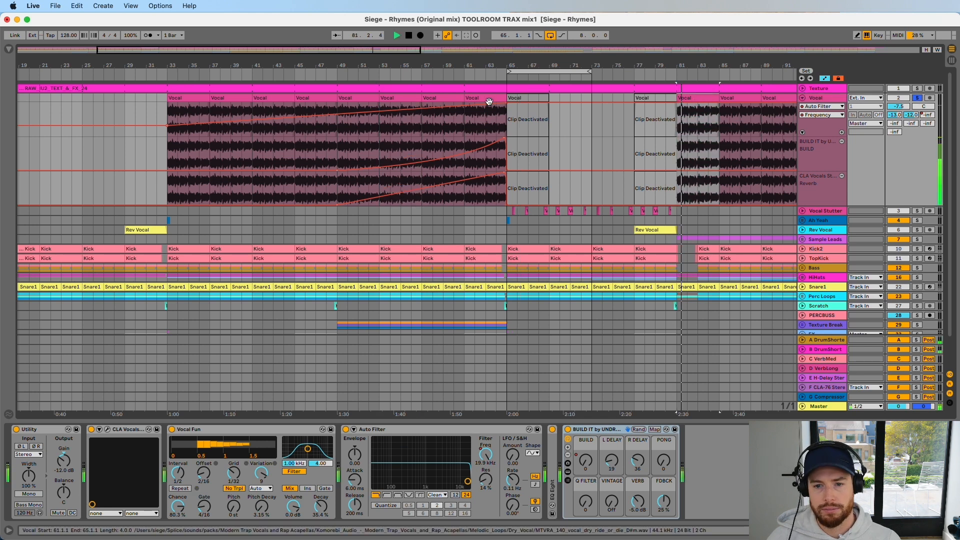
pyautogui.click(486, 119)
pyautogui.press('space')
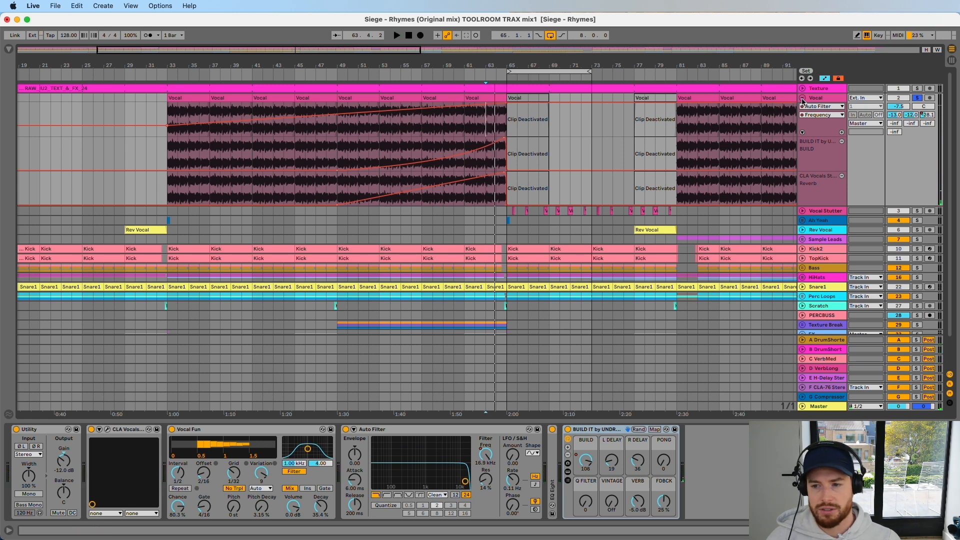
# Switch the solo from the Vocal track to Vocal Stutter, folding the former and unfolding the latter.
pyautogui.click(802, 98)
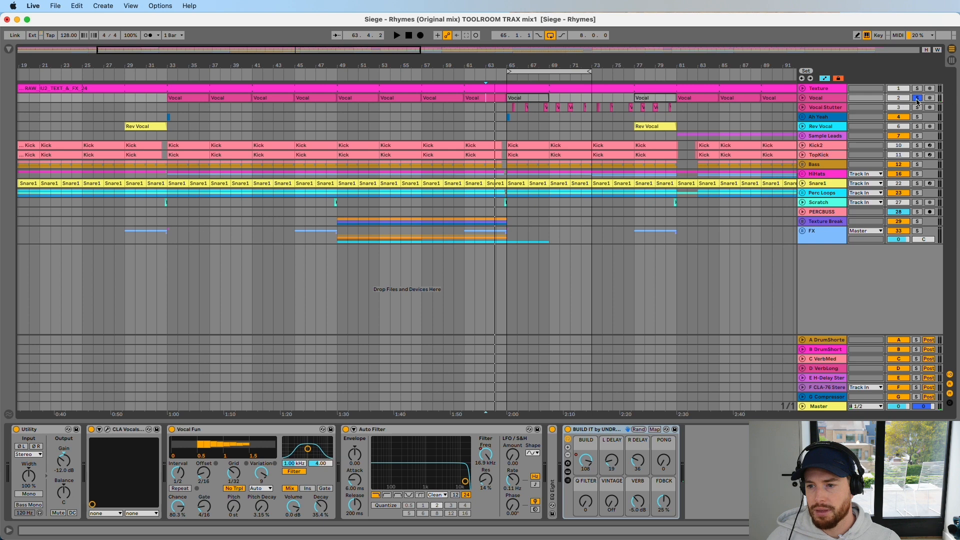
pyautogui.click(918, 98)
pyautogui.click(525, 107)
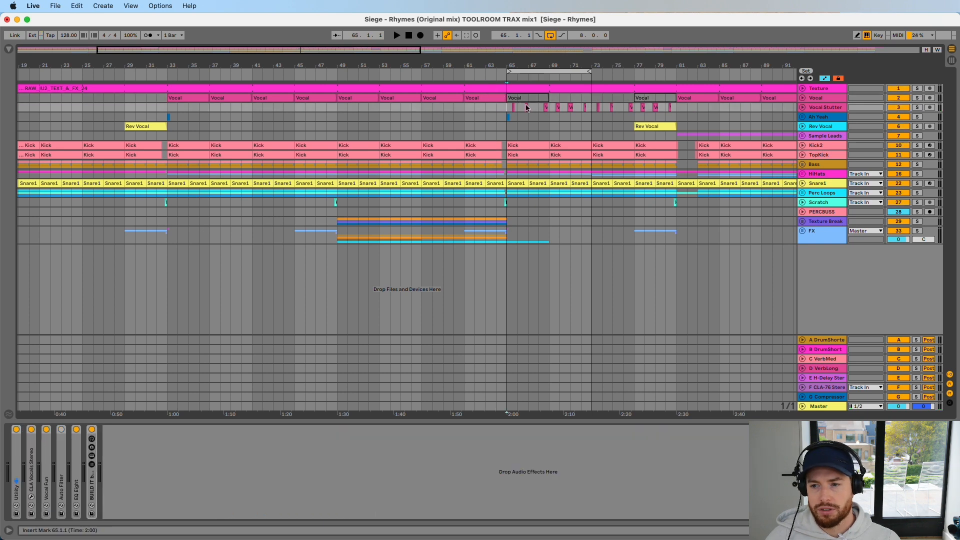
pyautogui.click(803, 107)
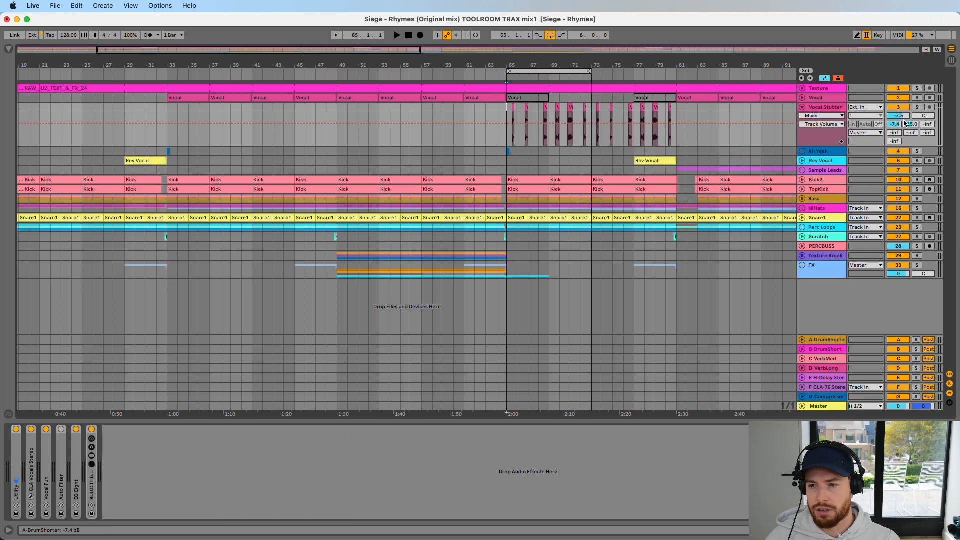
pyautogui.click(916, 107)
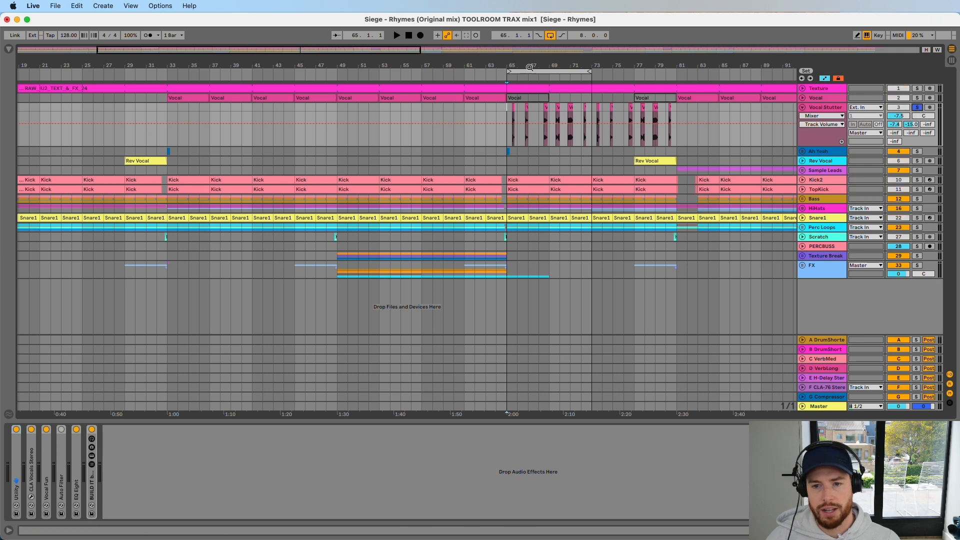
# Play the first five Vocal Stutter clips between bars 65 and 71 one after another.
pyautogui.moveTo(528, 67); pyautogui.dragTo(495, 104)
pyautogui.press('space')
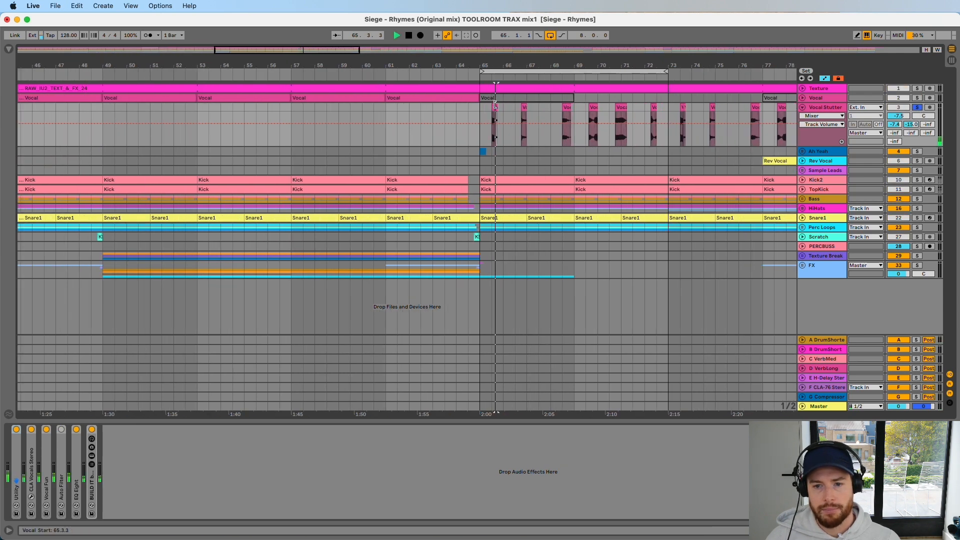
pyautogui.click(522, 106)
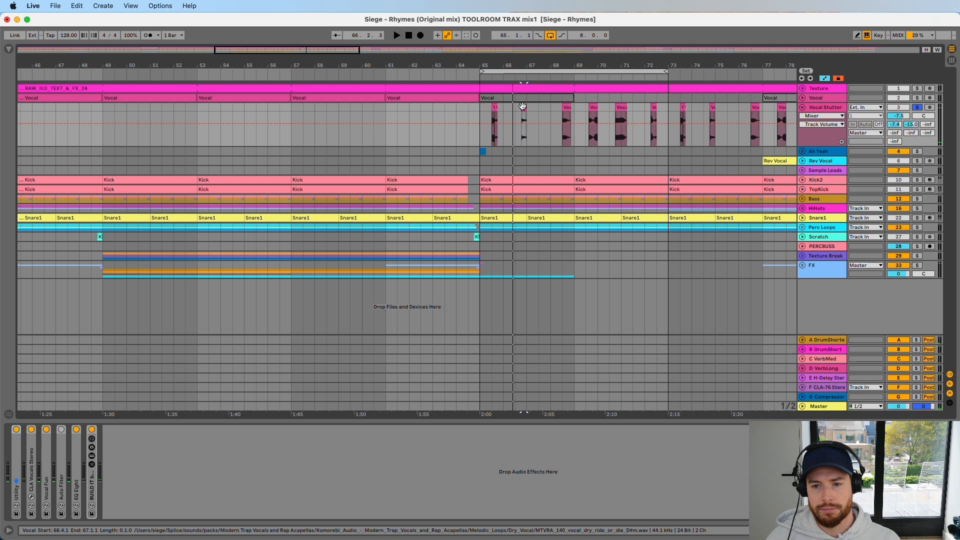
pyautogui.click(567, 107)
pyautogui.click(594, 107)
pyautogui.click(620, 107)
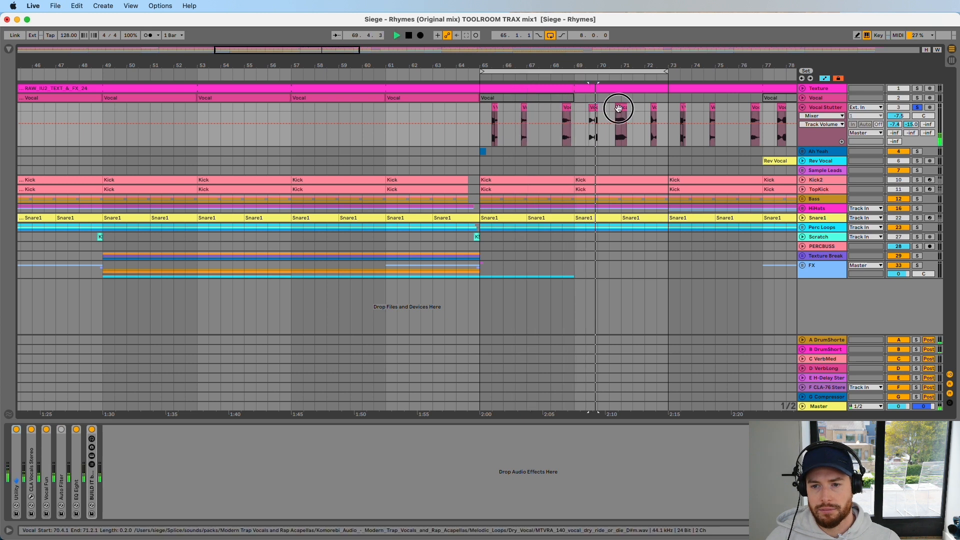
# Unsolo the Vocal Stutter track and unfold the Ah Yeah group.
pyautogui.click(917, 107)
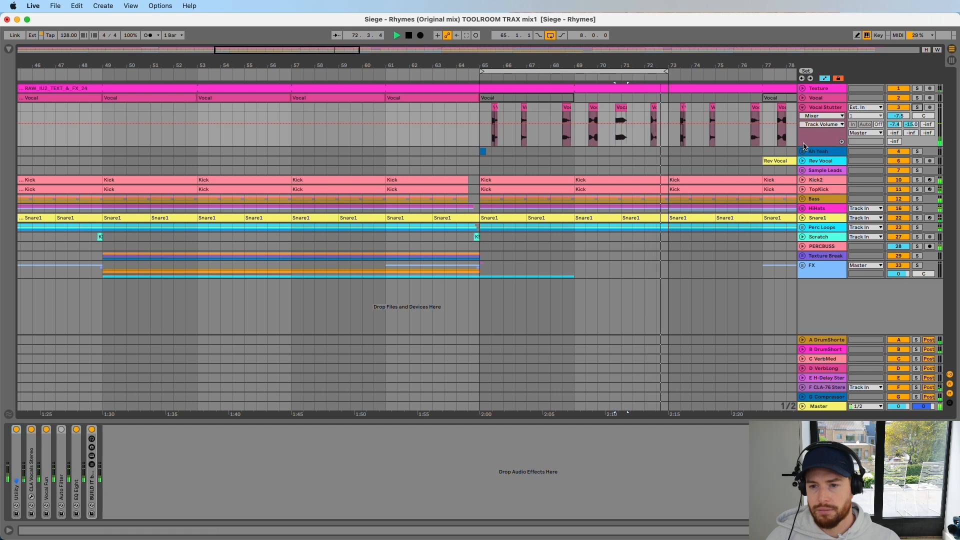
pyautogui.click(802, 152)
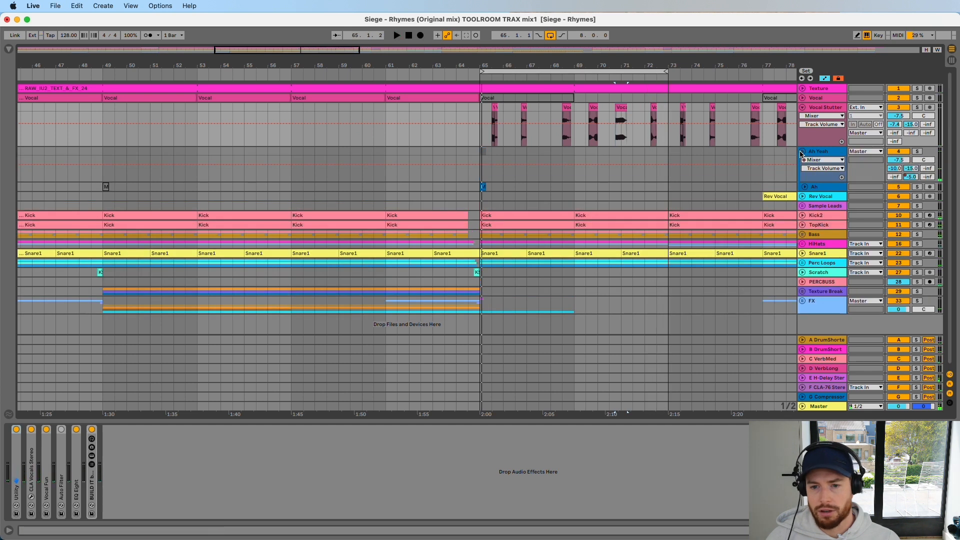
# Solo the Ah Yeah group and play its clip at bar 65.
pyautogui.click(917, 152)
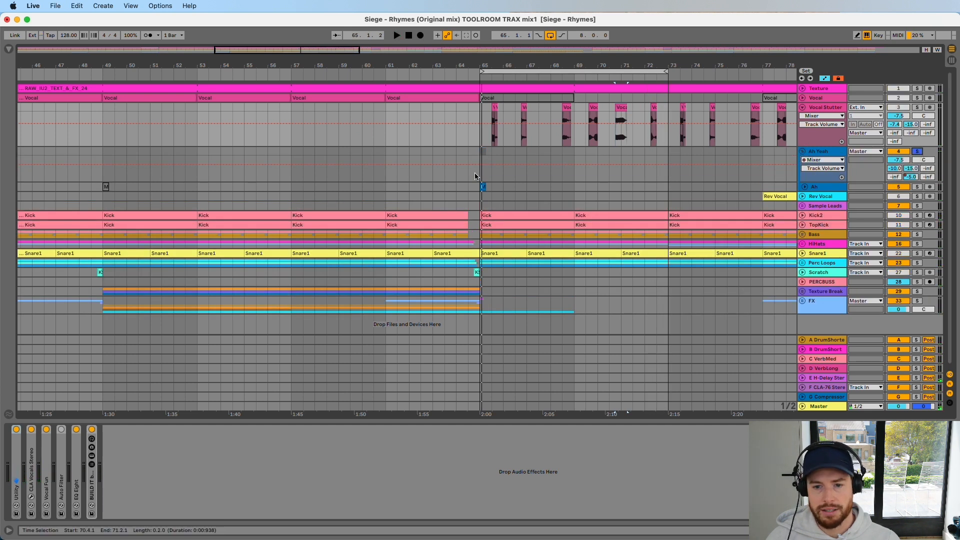
pyautogui.click(482, 186)
pyautogui.press('space')
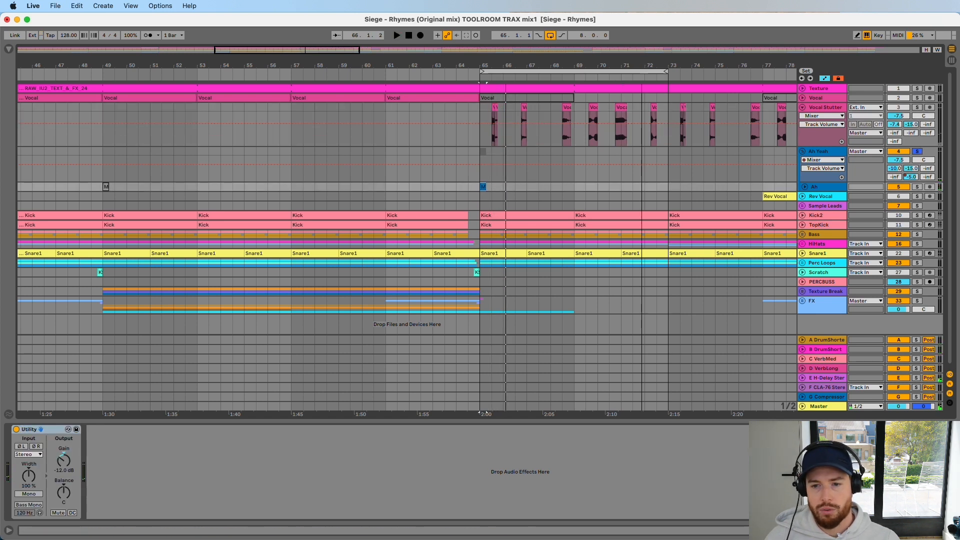
# Unfold and solo the Rev Vocal track and play its reversed clip from bar 79 into the soloed Vocal clip at bar 81.
pyautogui.hscroll(3, 361, 158)
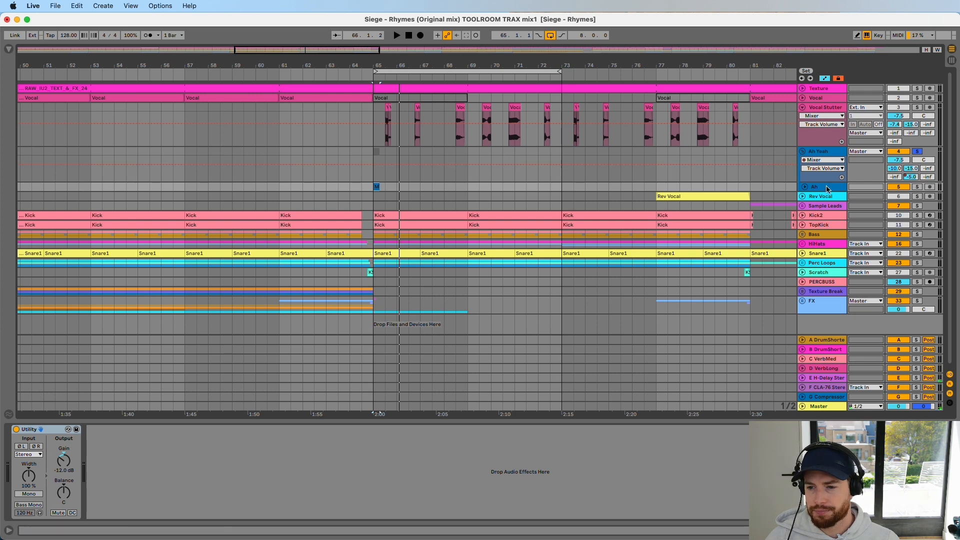
pyautogui.click(802, 196)
pyautogui.click(918, 197)
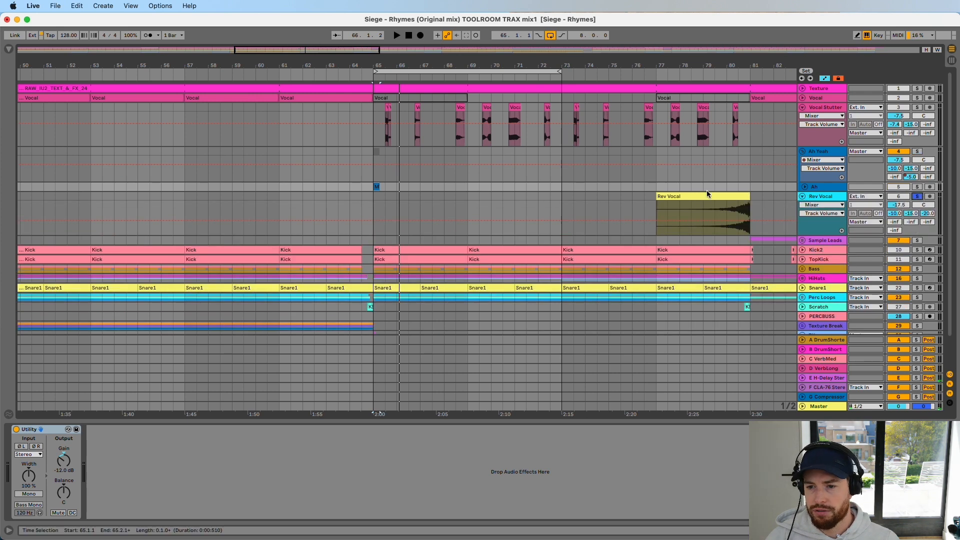
pyautogui.hscroll(5, 632, 210)
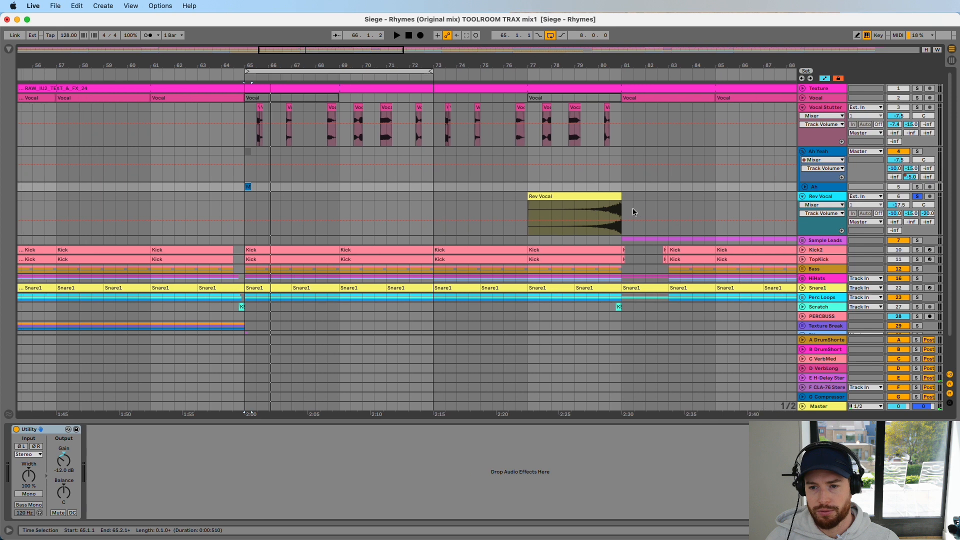
pyautogui.click(582, 210)
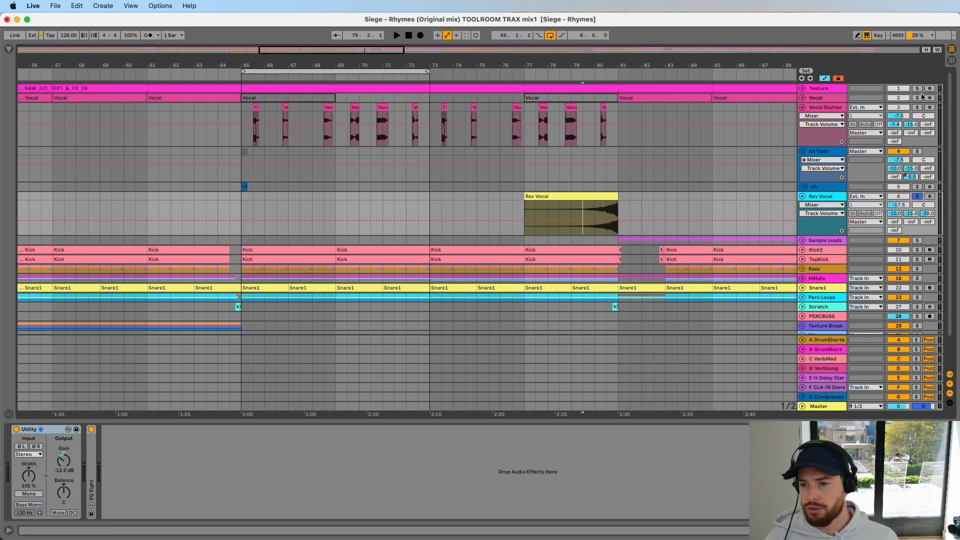
pyautogui.press('space')
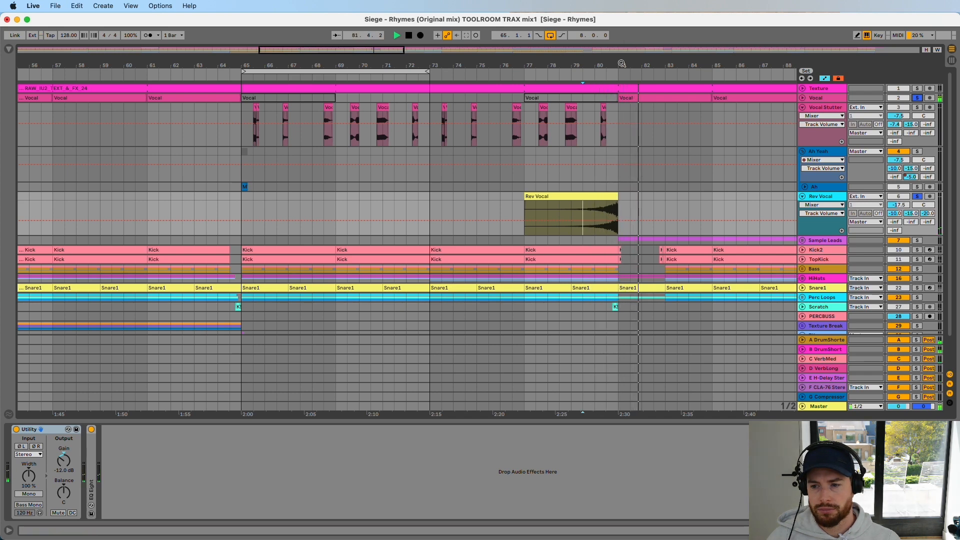
pyautogui.moveTo(626, 65); pyautogui.dragTo(767, 45)
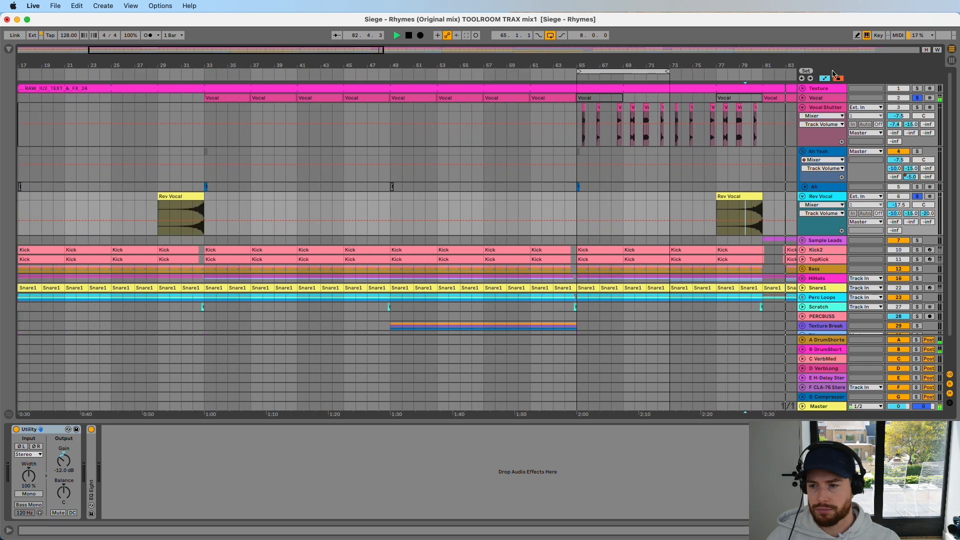
pyautogui.press('space')
# Unsolo the Vocal track and fold the Vocal Stutter, Ah Yeah and Rev Vocal tracks.
pyautogui.click(916, 98)
pyautogui.click(802, 108)
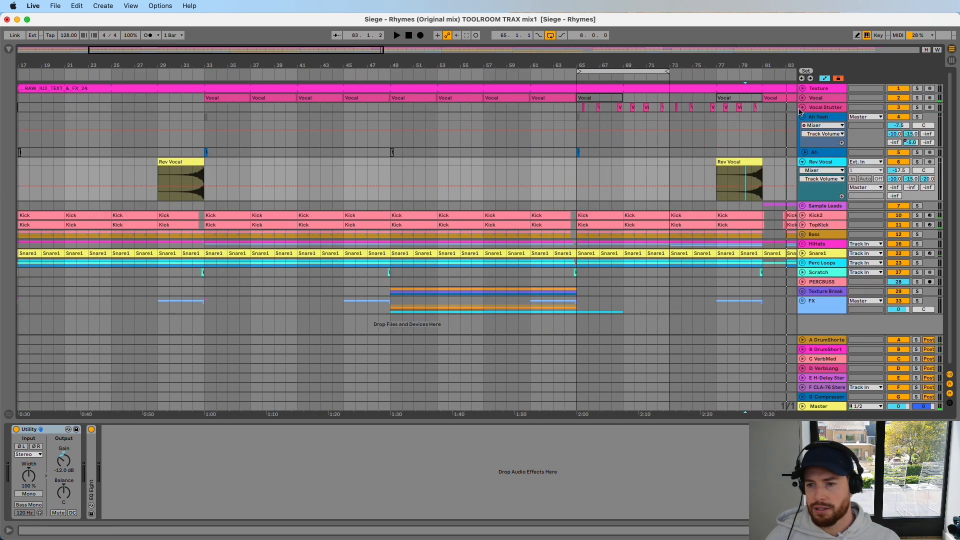
pyautogui.click(801, 118)
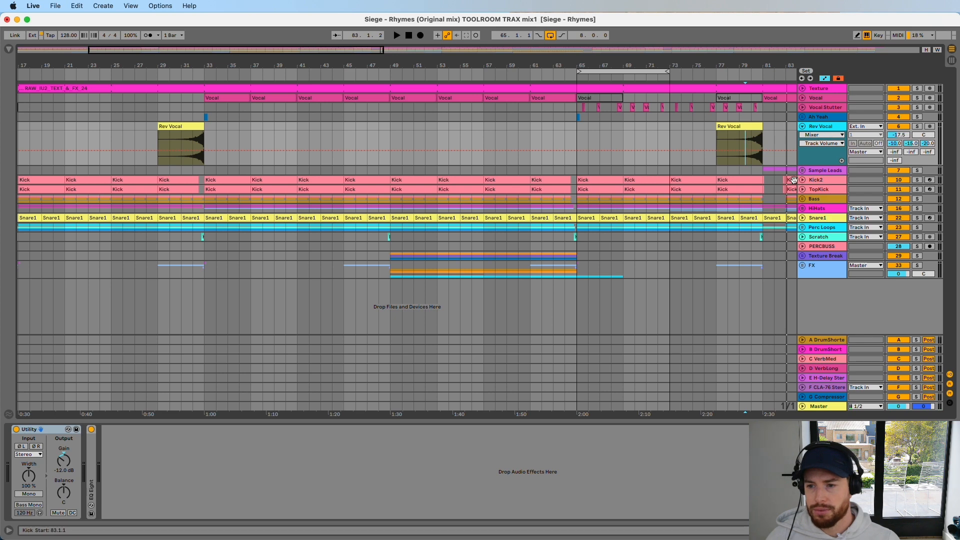
pyautogui.click(802, 126)
# Solo the Kick2 track, play its clip from bar 65 and expand its kick sampler device.
pyautogui.click(595, 145)
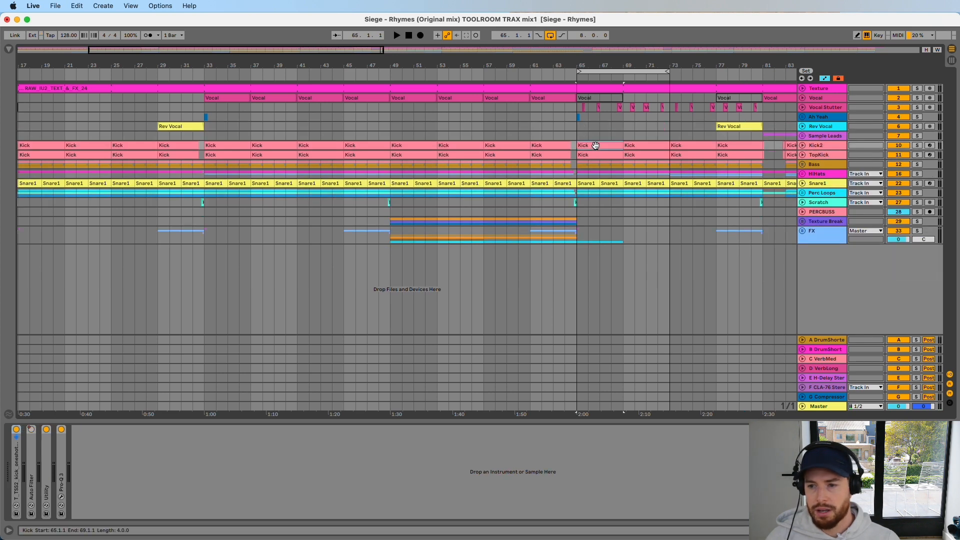
pyautogui.click(916, 146)
pyautogui.press('space')
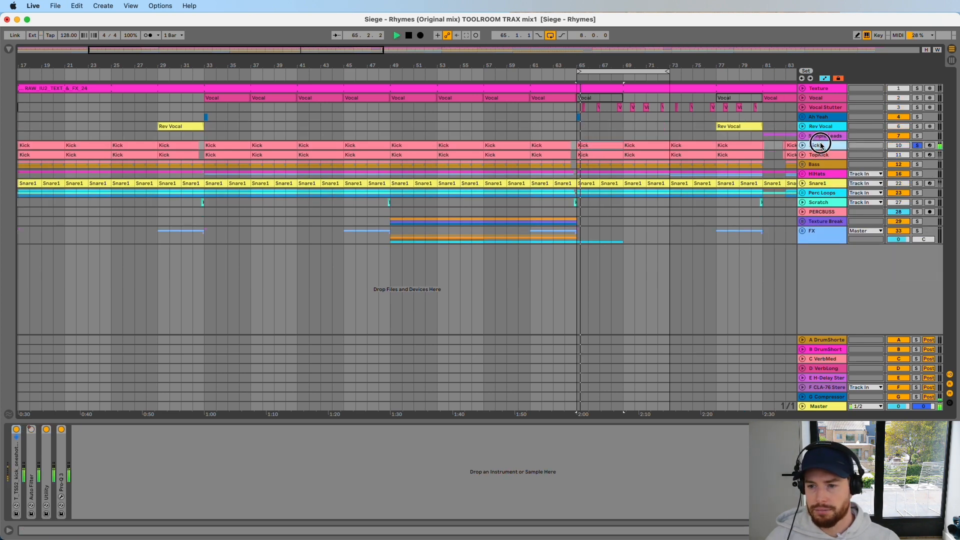
pyautogui.doubleClick(16, 467)
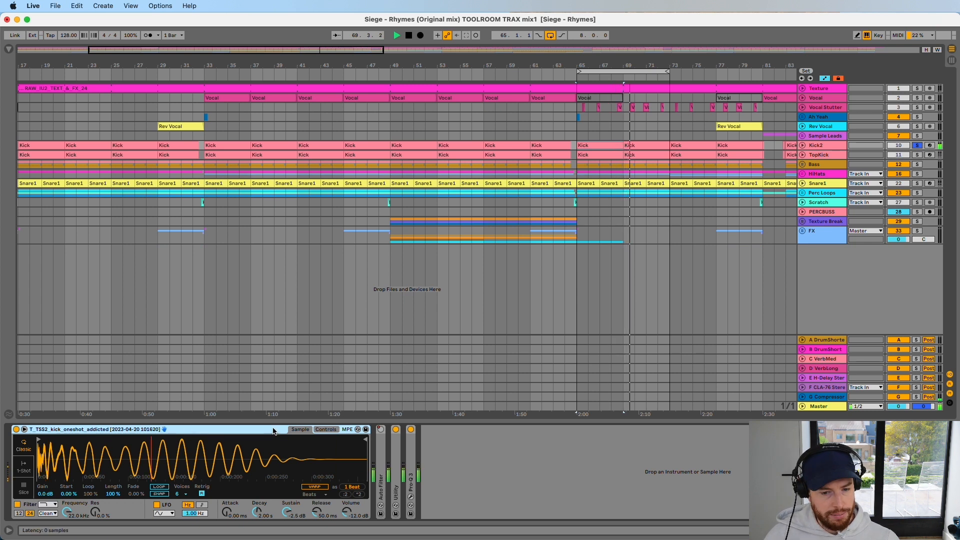
pyautogui.press('space')
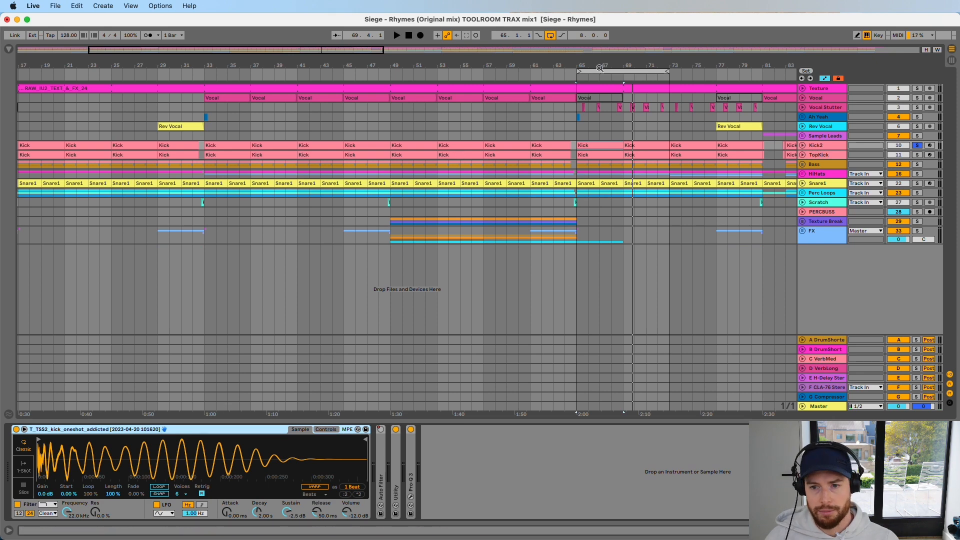
# Unfold the TopKick track, switch the solo to it and play it from bar 65.
pyautogui.moveTo(600, 68); pyautogui.dragTo(575, 67)
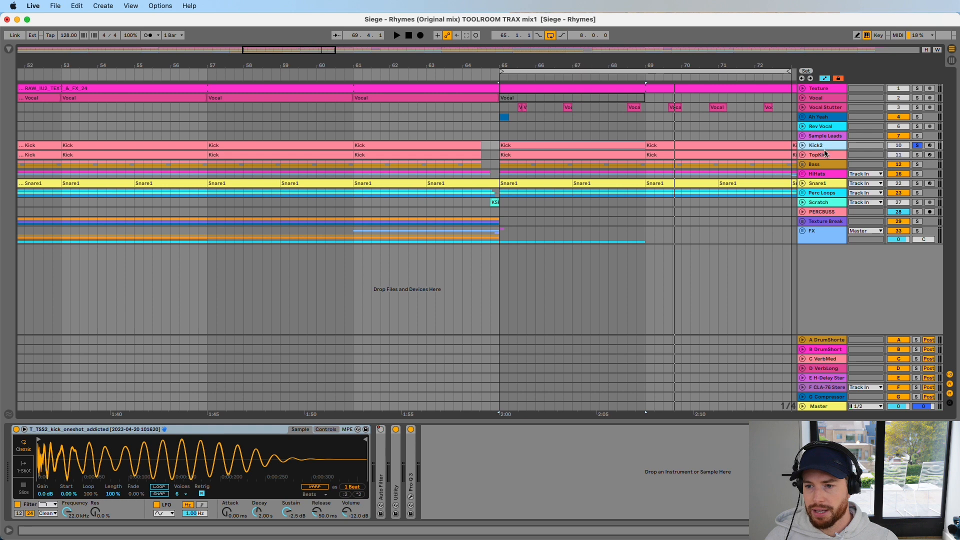
pyautogui.click(802, 154)
pyautogui.click(916, 155)
pyautogui.press('space')
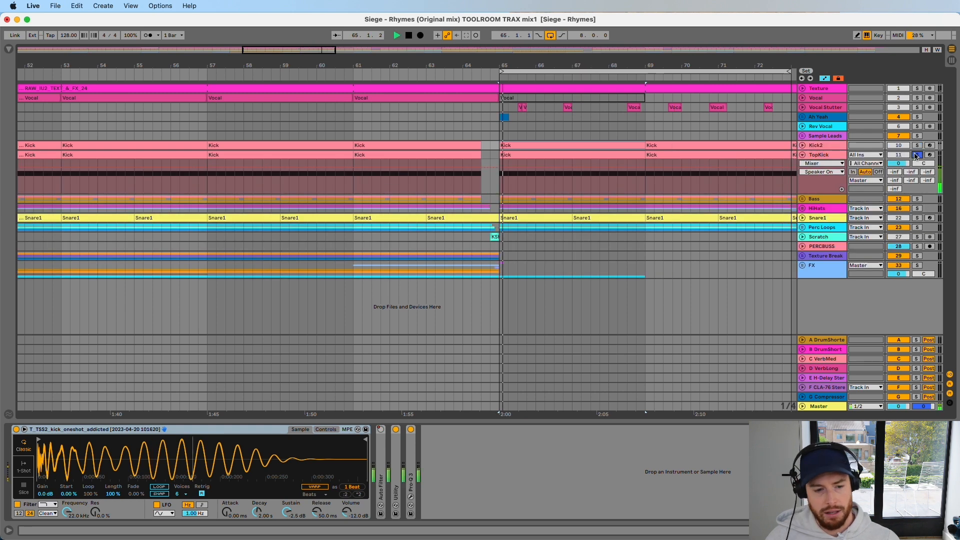
# Examine TopKick's kick sampler and its Pro-Q 3 equalizer curve, closing the plug-in window when done.
pyautogui.click(4, 475)
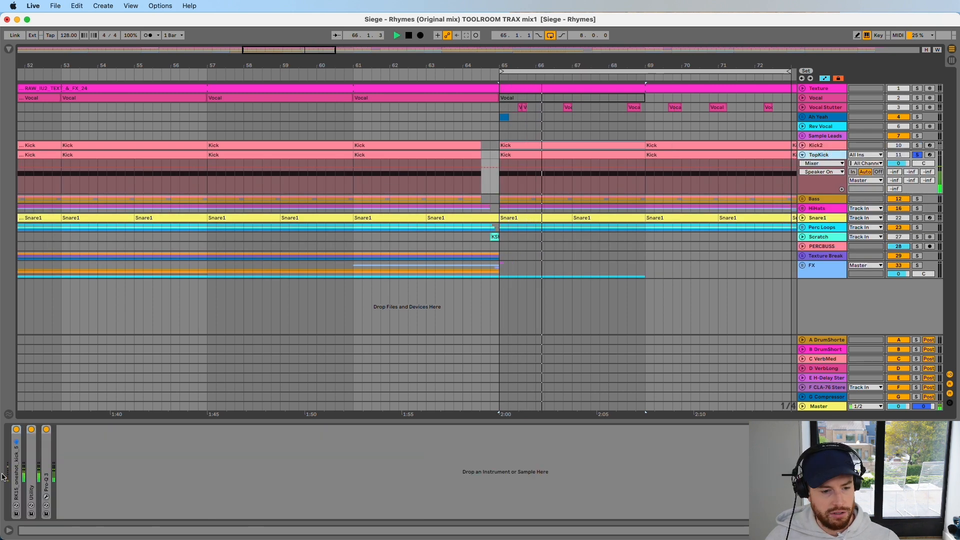
pyautogui.click(4, 475)
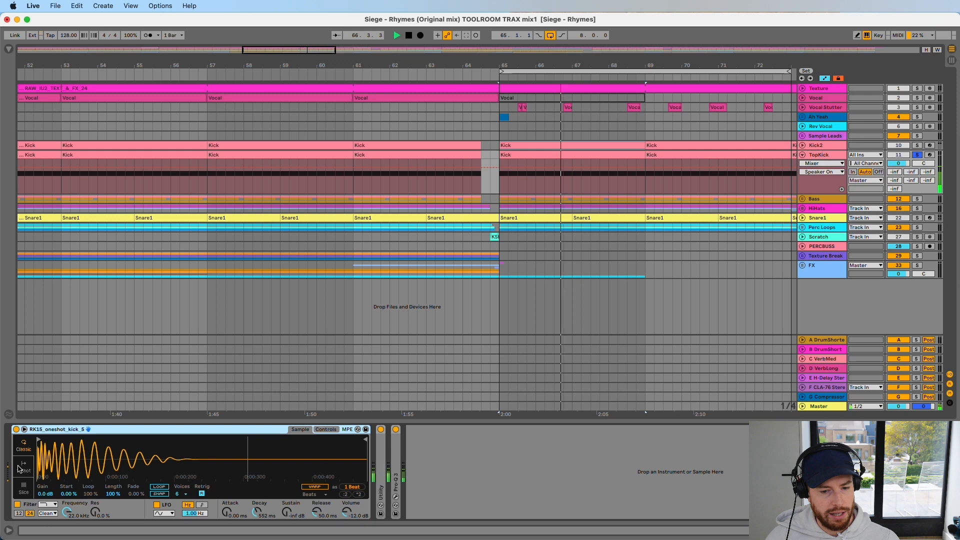
pyautogui.click(396, 498)
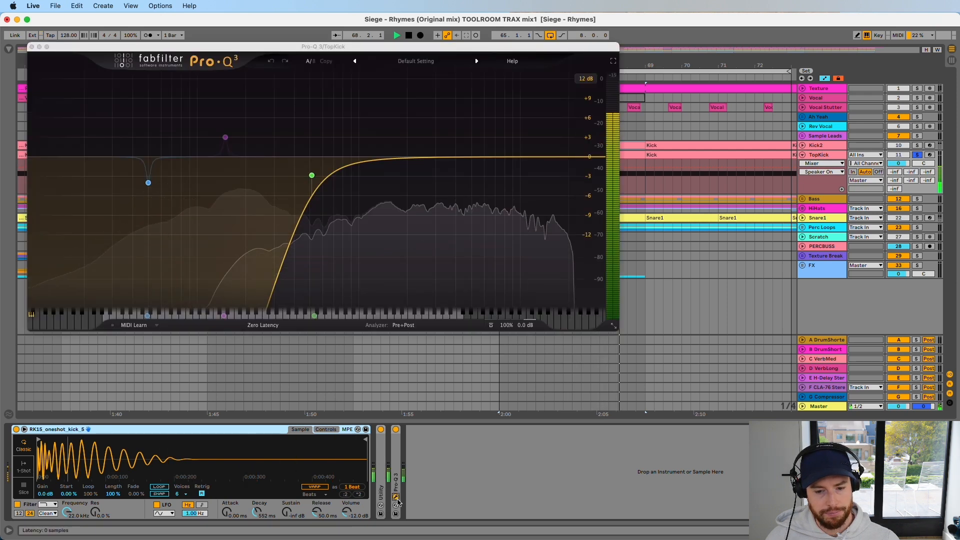
pyautogui.click(396, 498)
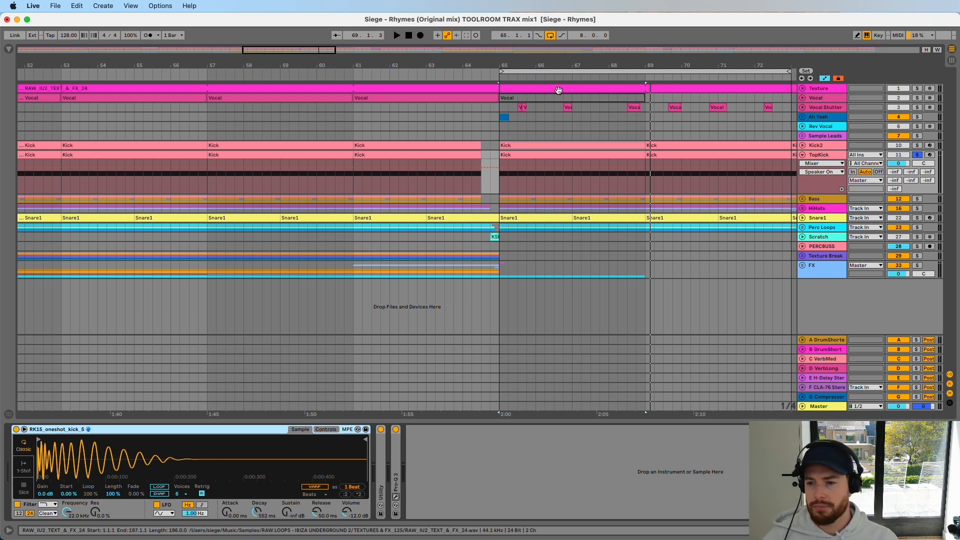
# Unfold and solo the Bass group and play its Kick2, Bass1 and Bass2 tracks together from bar 65.
pyautogui.click(803, 199)
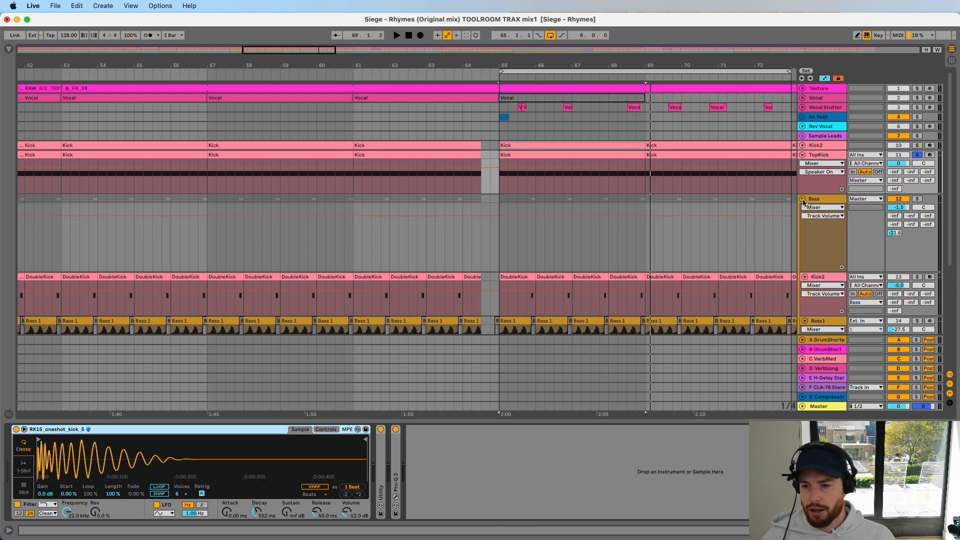
pyautogui.click(918, 198)
pyautogui.click(512, 276)
pyautogui.press('space')
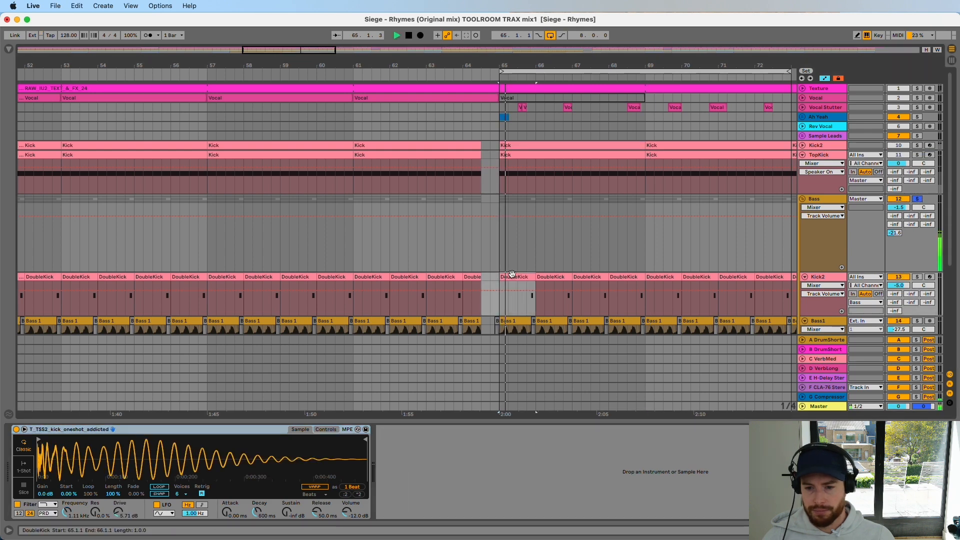
pyautogui.scroll(-5, 512, 274)
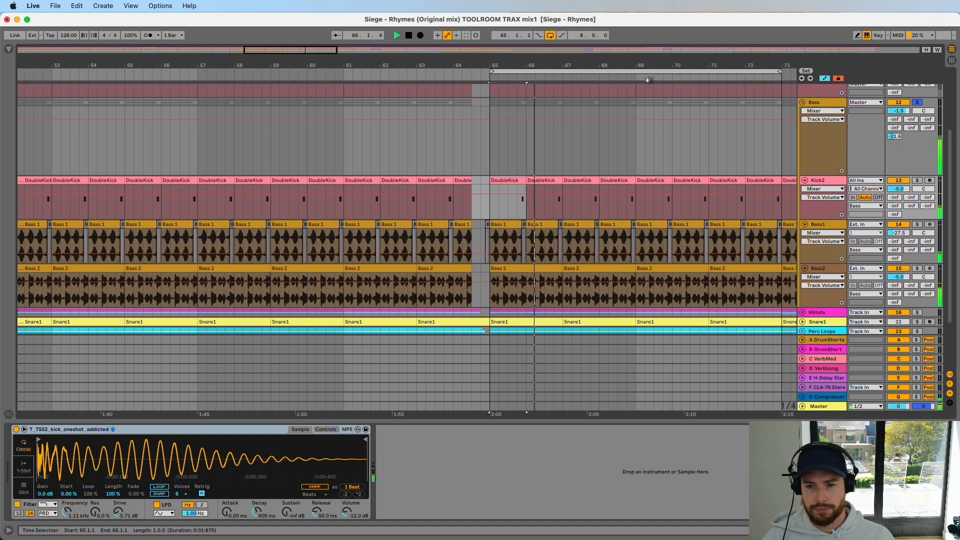
pyautogui.press('+')
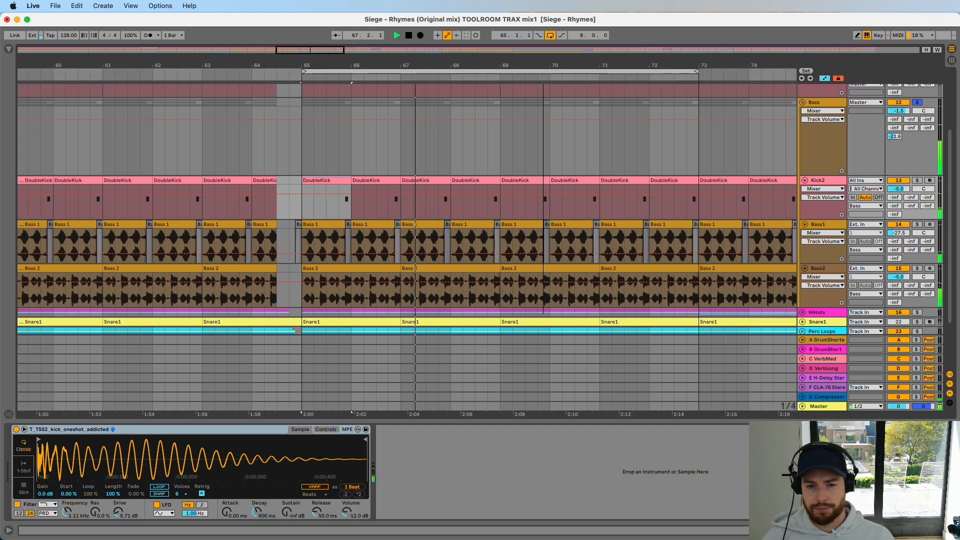
pyautogui.press('-')
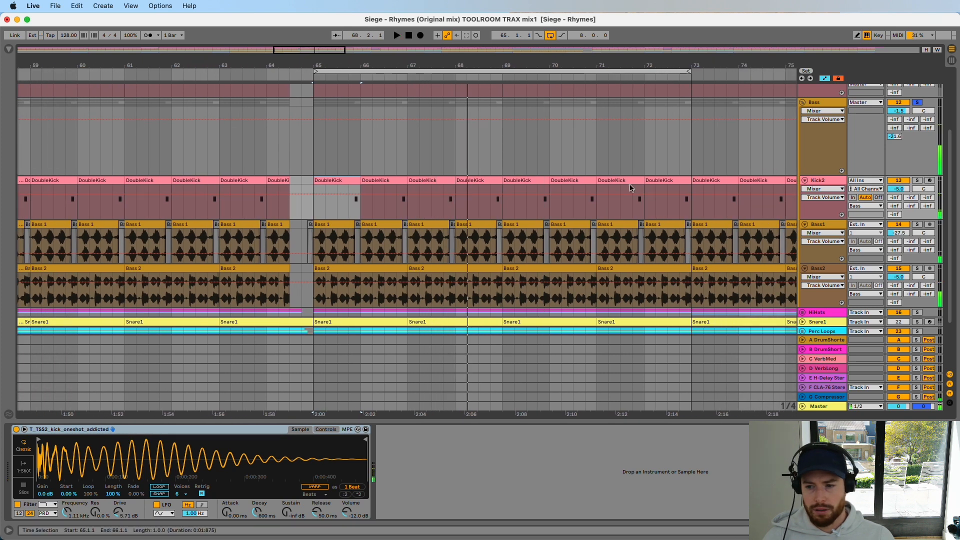
pyautogui.press('space')
# Play the Bass 2 clip at bar 65 with Bass2 soloed and view its waveform, hiding the detail view at the end.
pyautogui.click(345, 275)
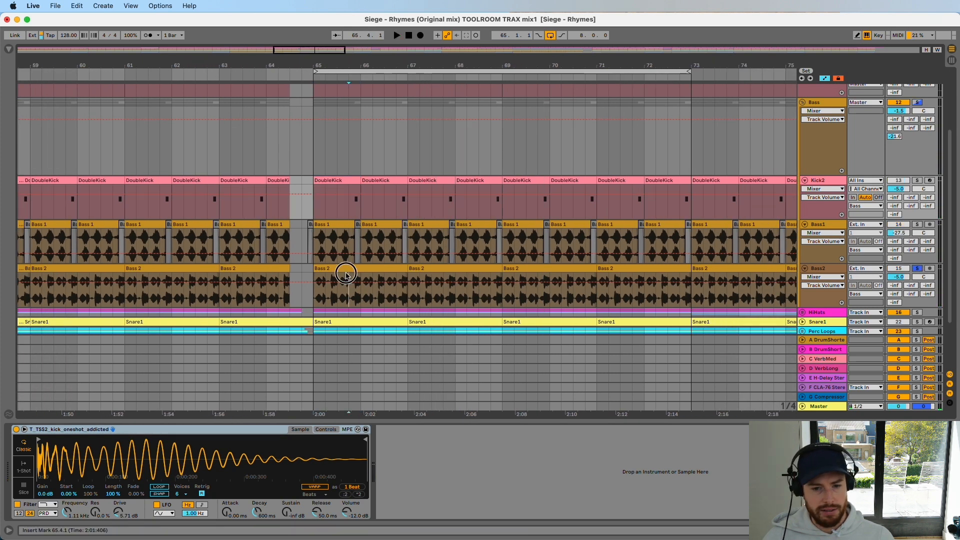
pyautogui.click(346, 274)
pyautogui.press('space')
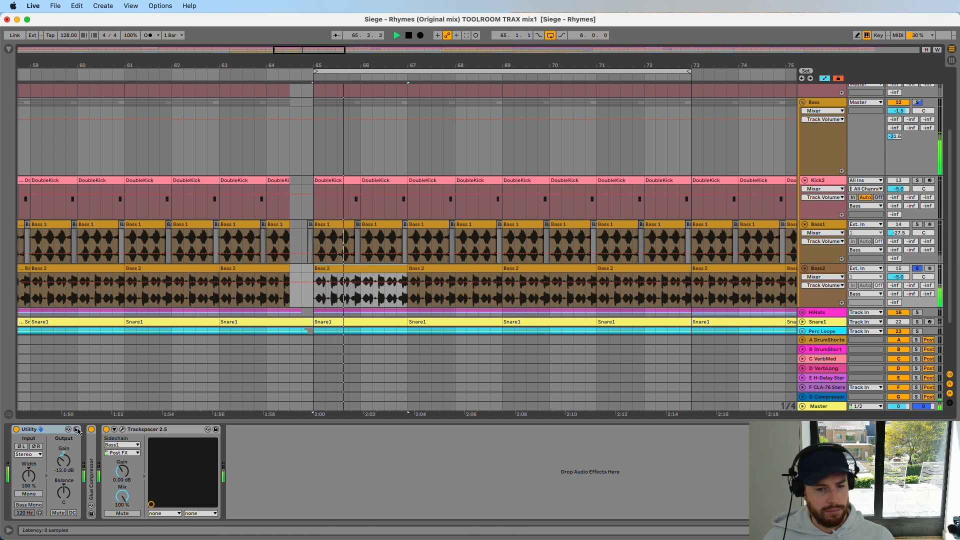
pyautogui.hotkey('shift', 'Tab')
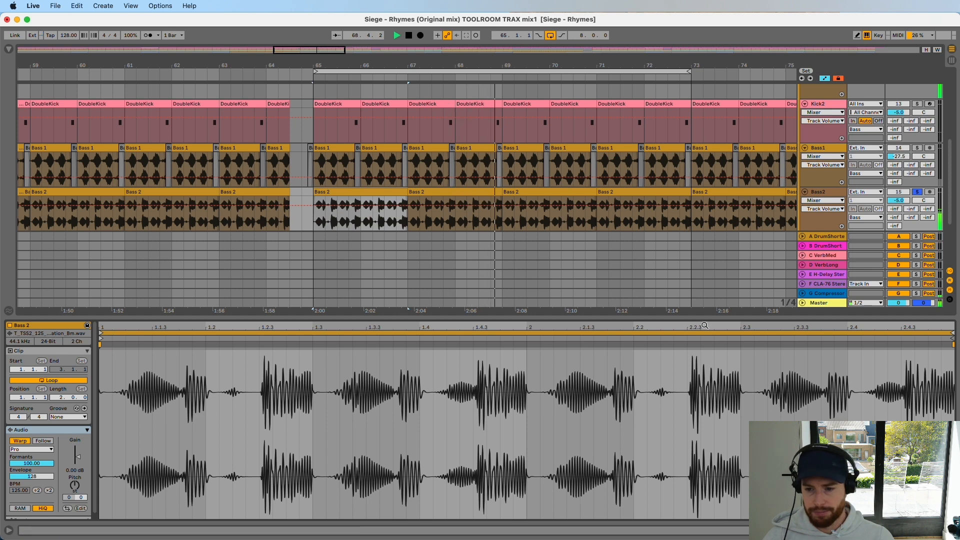
pyautogui.press('super+alt+l')
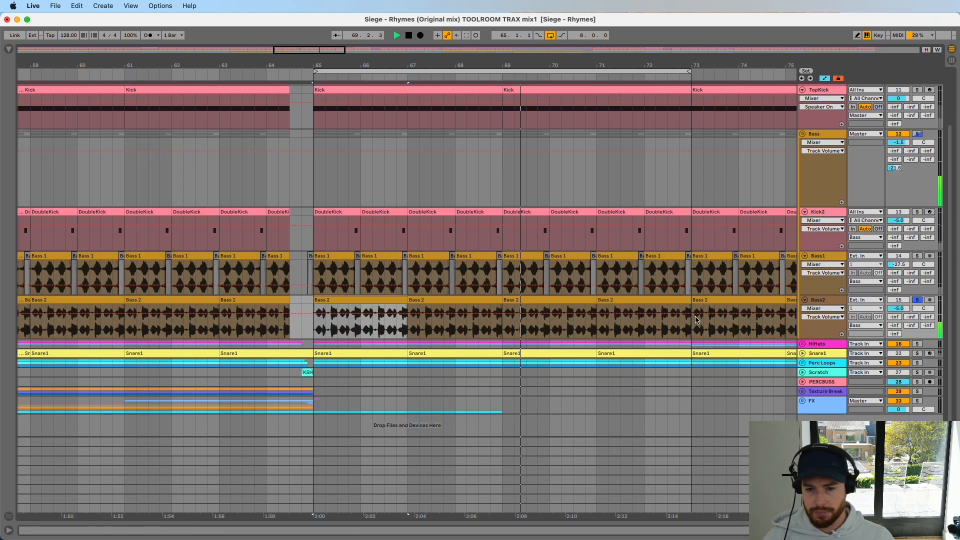
# Switch the solo from Bass2 to Bass1 and play the Bass 1 clip at bar 65.
pyautogui.click(917, 257)
pyautogui.press('space')
pyautogui.click(331, 256)
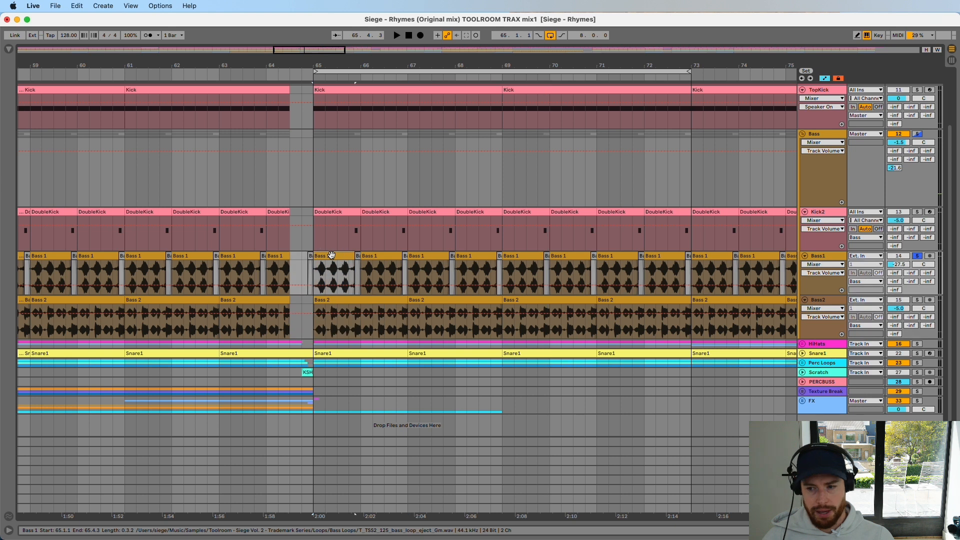
pyautogui.press('space')
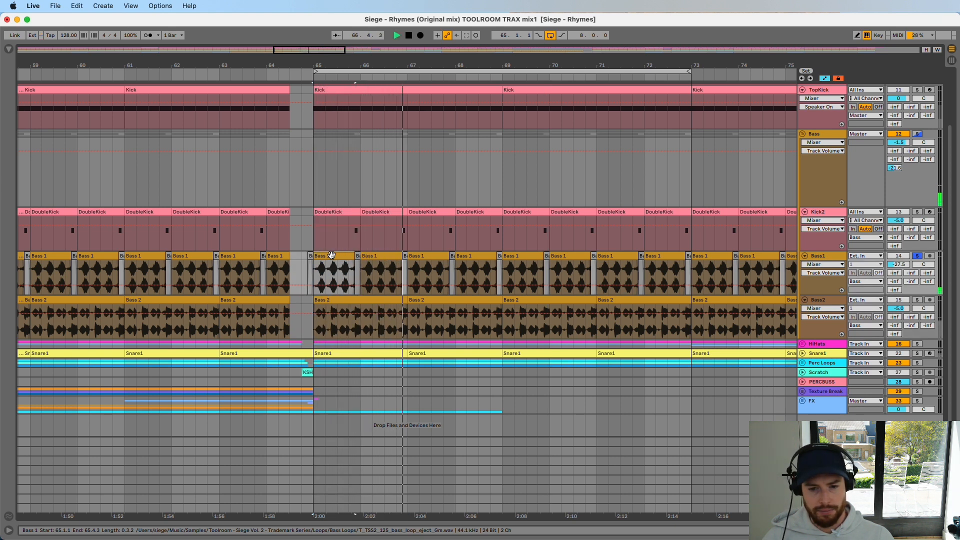
pyautogui.press('space')
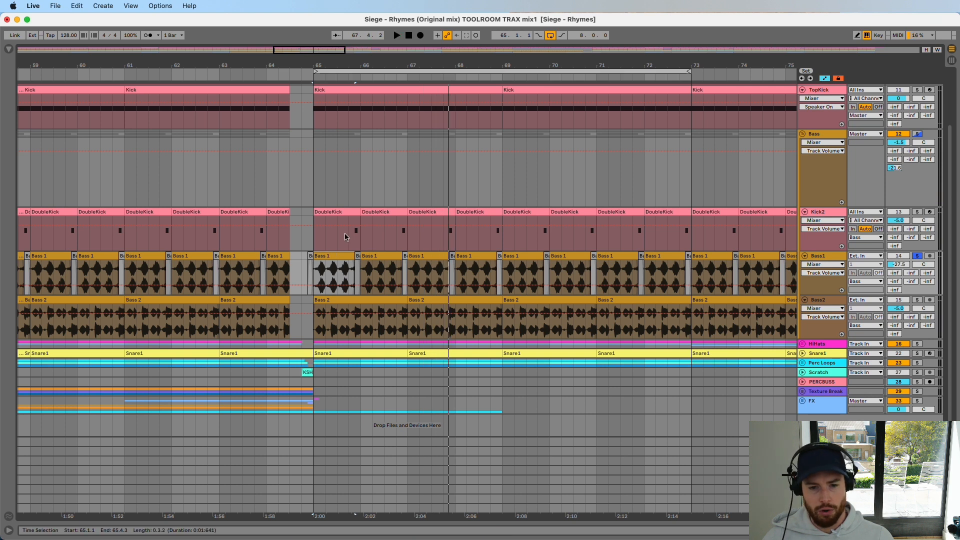
# Switch the solo to the Bass group's Kick2 track and play its DoubleKick clips from the last beat of bar 65.
pyautogui.click(349, 236)
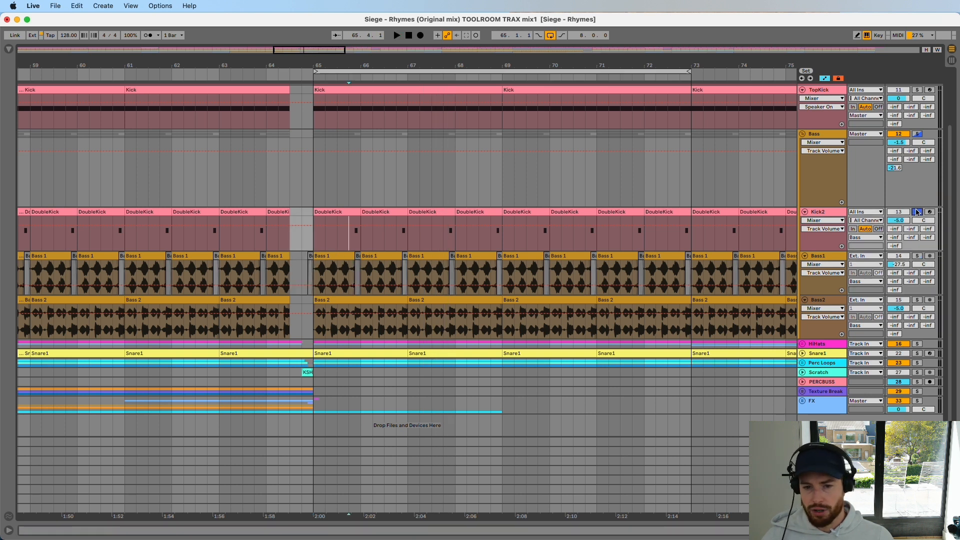
pyautogui.press('space')
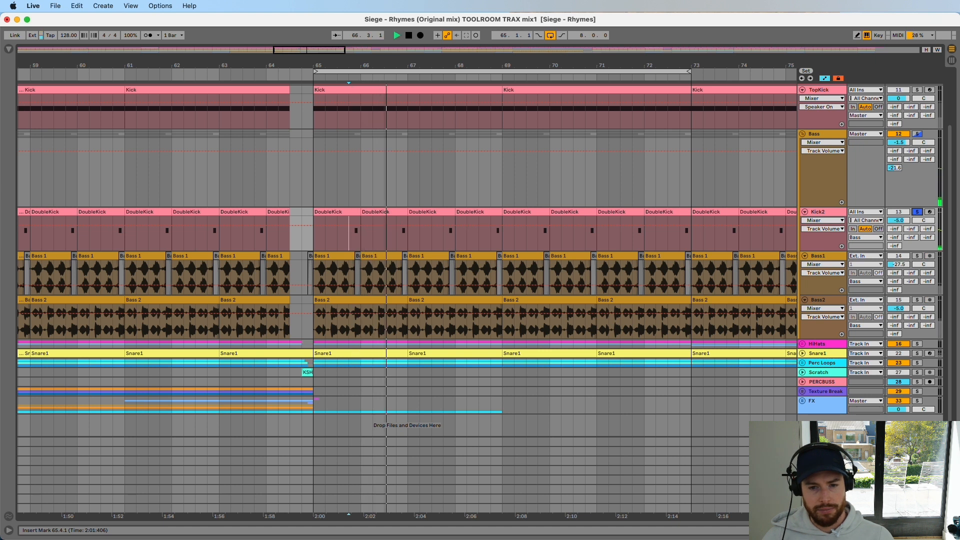
pyautogui.press('space')
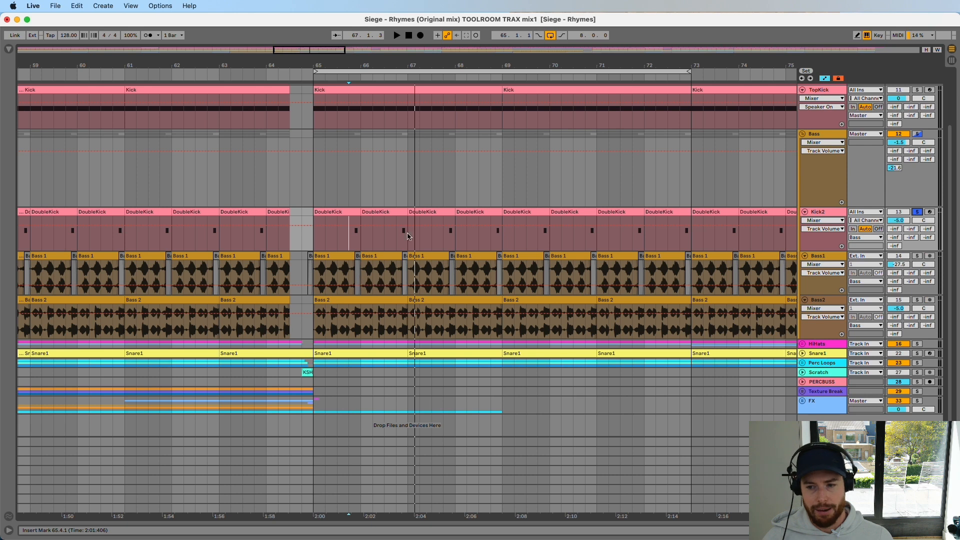
# Switch the solo to Bass2, unfold the Glue Compressor in its device chain, and play the track.
pyautogui.click(831, 305)
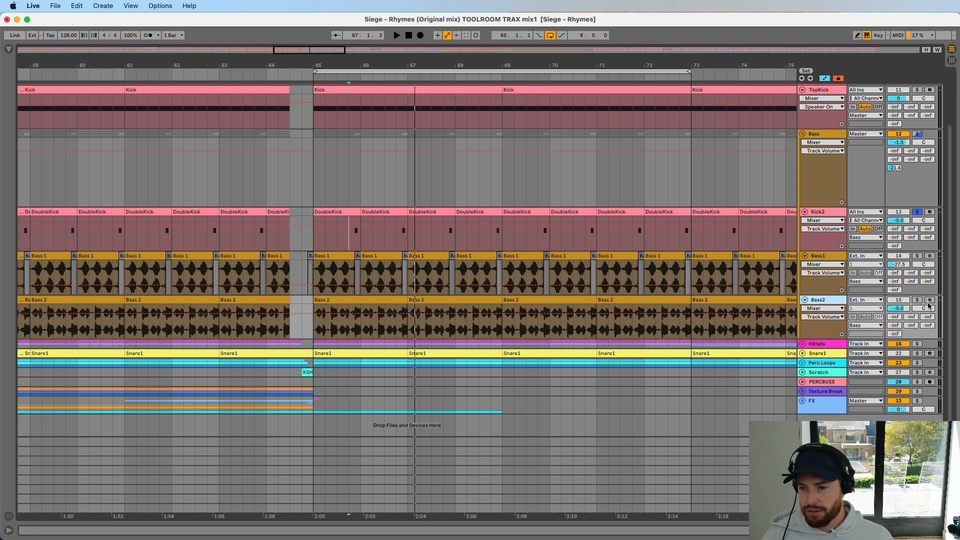
pyautogui.click(918, 300)
pyautogui.doubleClick(837, 299)
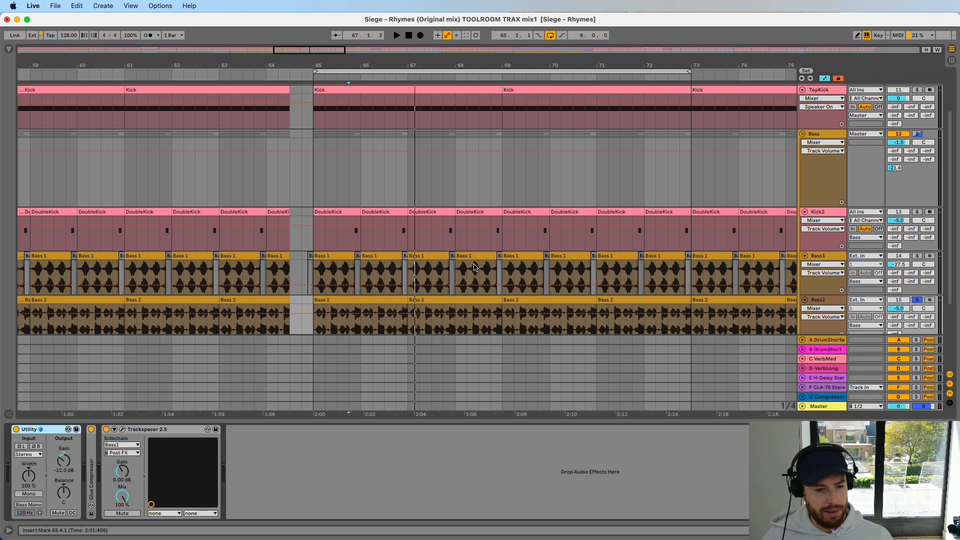
pyautogui.doubleClick(91, 482)
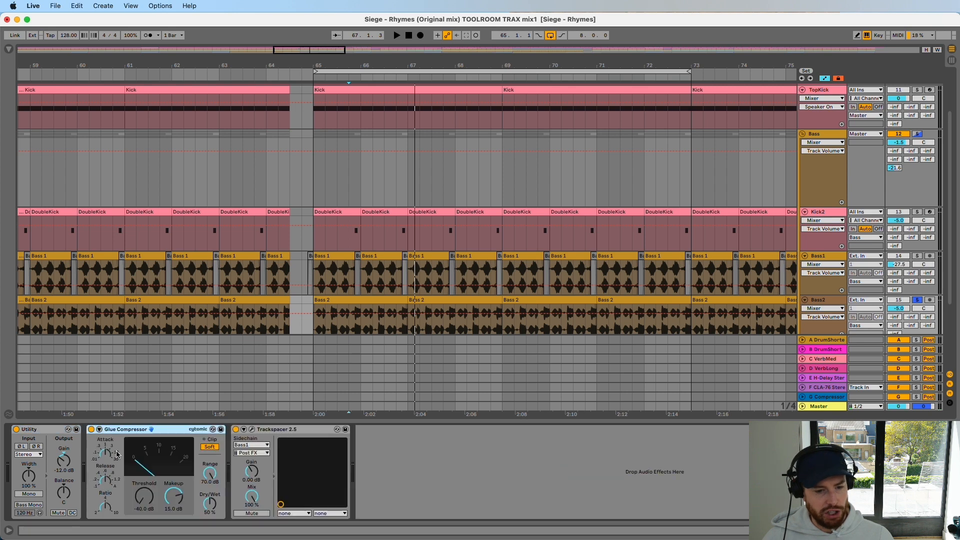
pyautogui.press('space')
pyautogui.press('space')
pyautogui.scroll(-3, 308, 287)
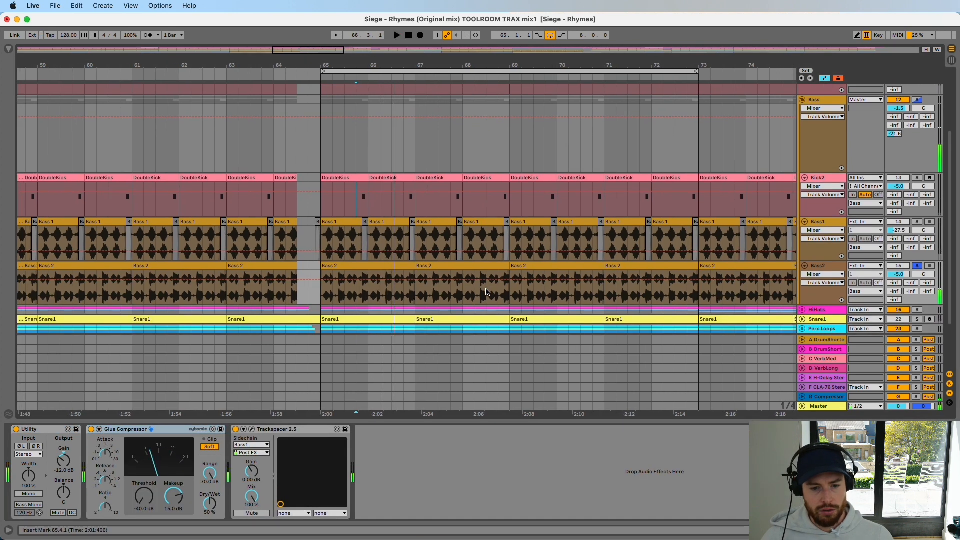
pyautogui.press('space')
# Bypass and re-enable the Glue Compressor on Bass2, and play the track with it active.
pyautogui.click(91, 429)
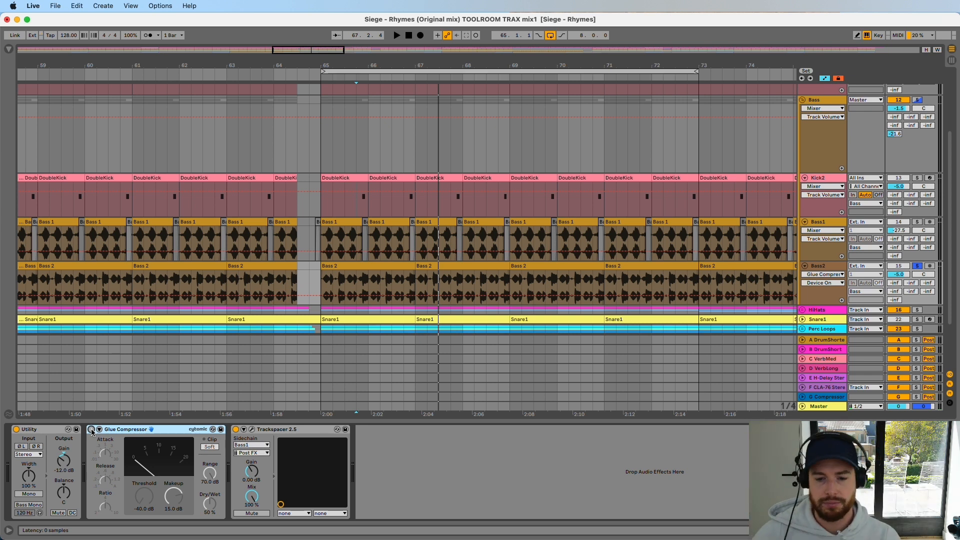
pyautogui.click(91, 429)
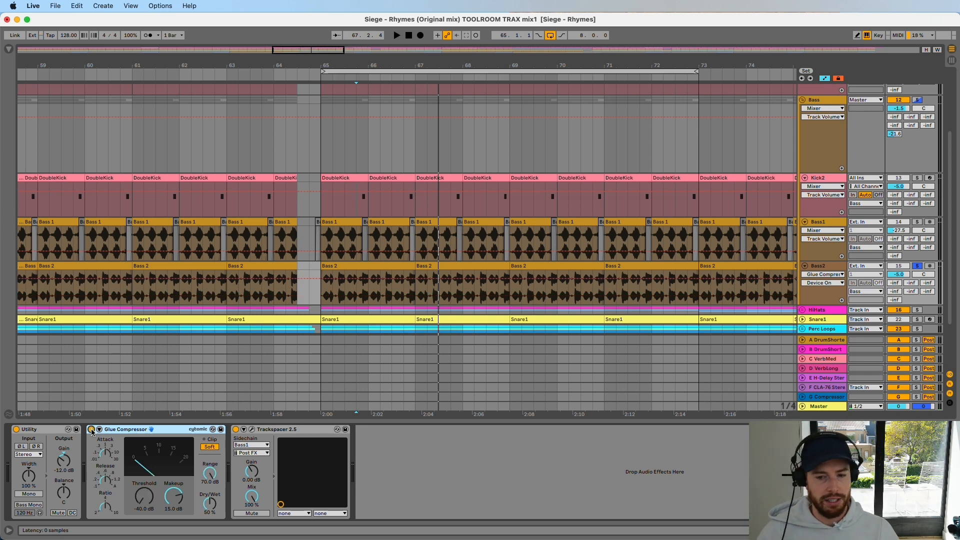
pyautogui.press('space')
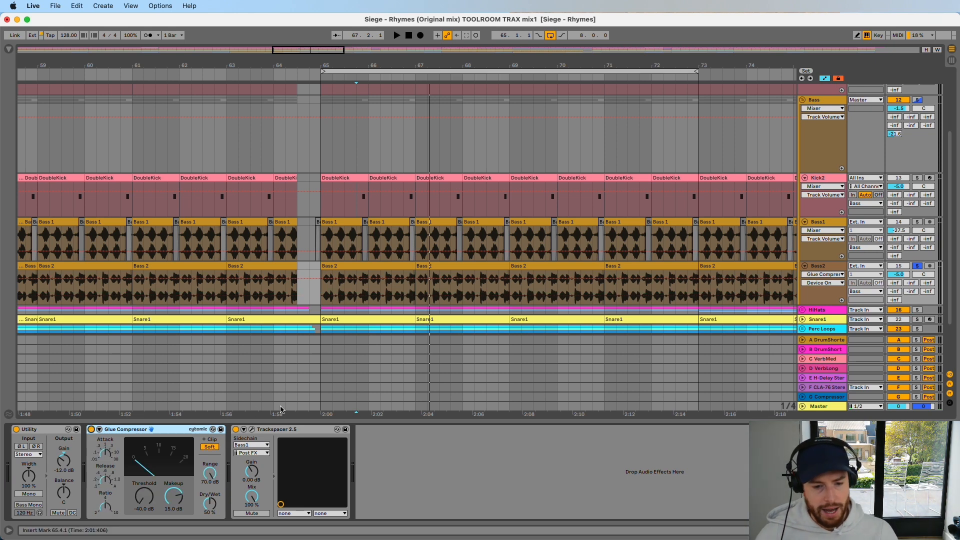
# Open the Trackspacer 2.5 window on Bass2, play to watch its frequency ducking, and close the window.
pyautogui.click(251, 429)
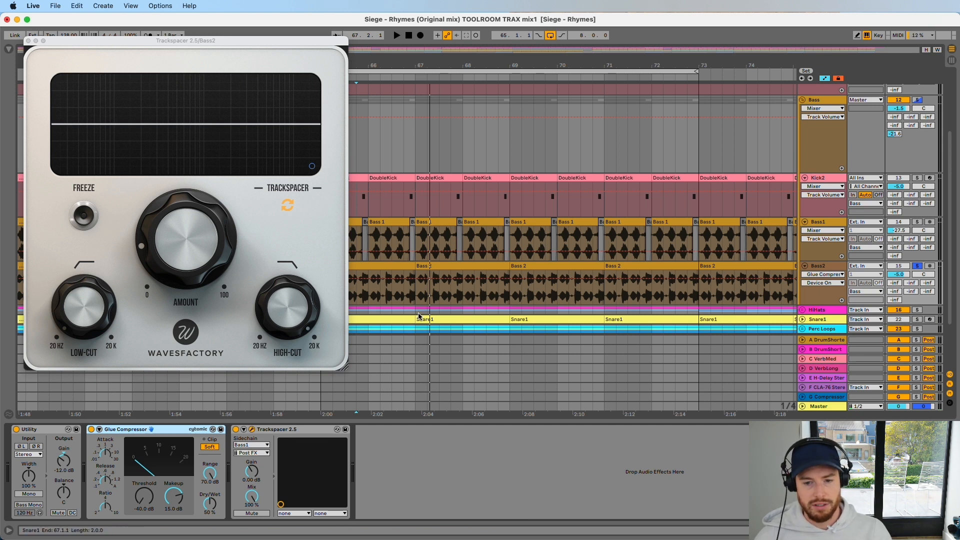
pyautogui.press('space')
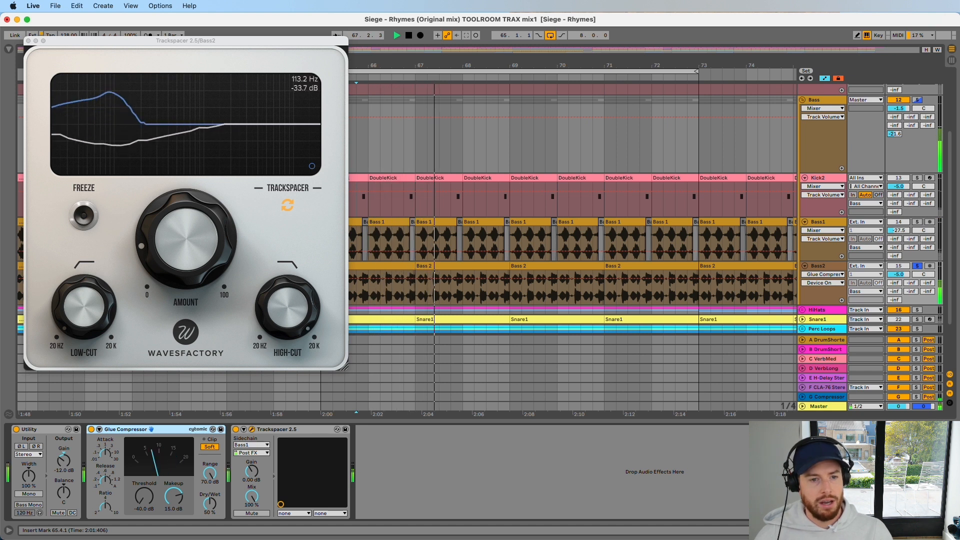
pyautogui.press('space')
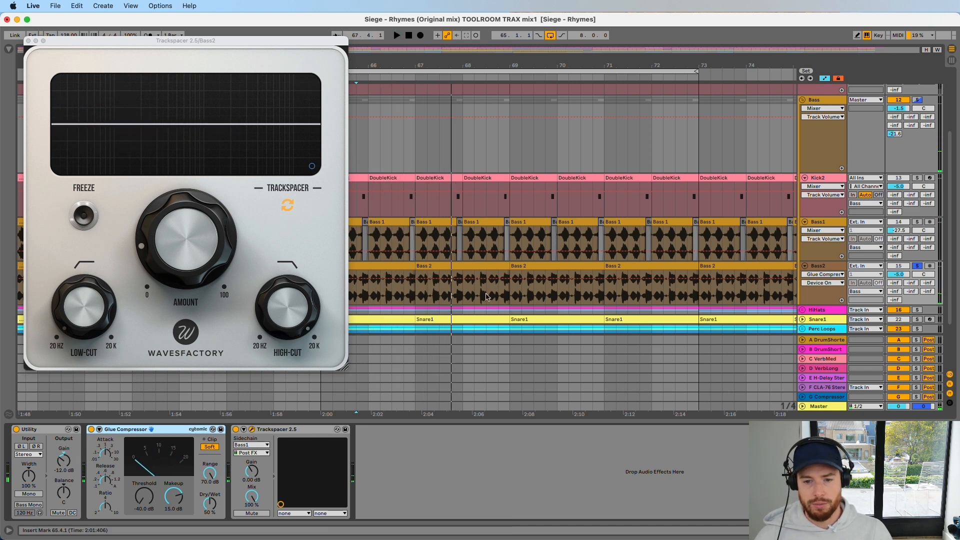
pyautogui.click(27, 40)
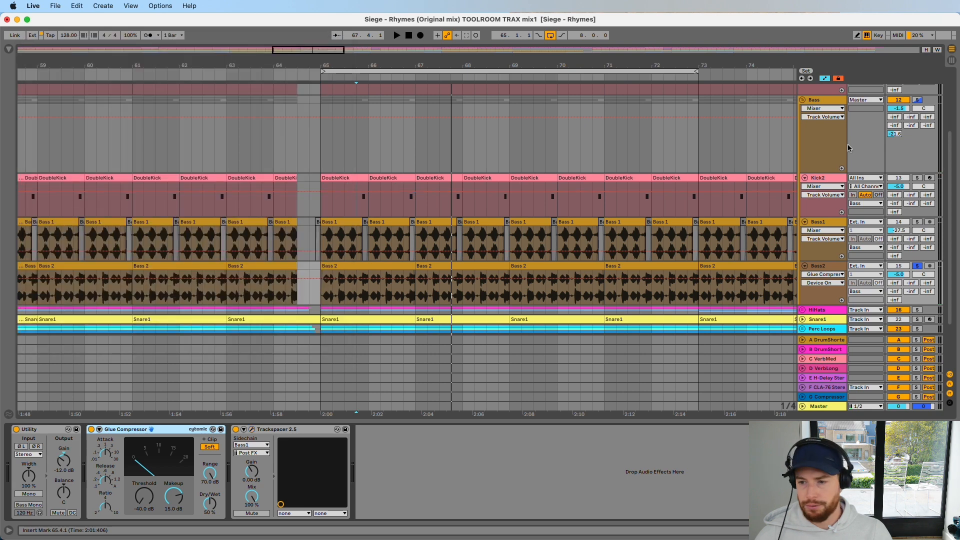
# Fold the Bass group and view the Kickstart 2 plugin in its device chain, closing the plugin window at the end.
pyautogui.click(801, 99)
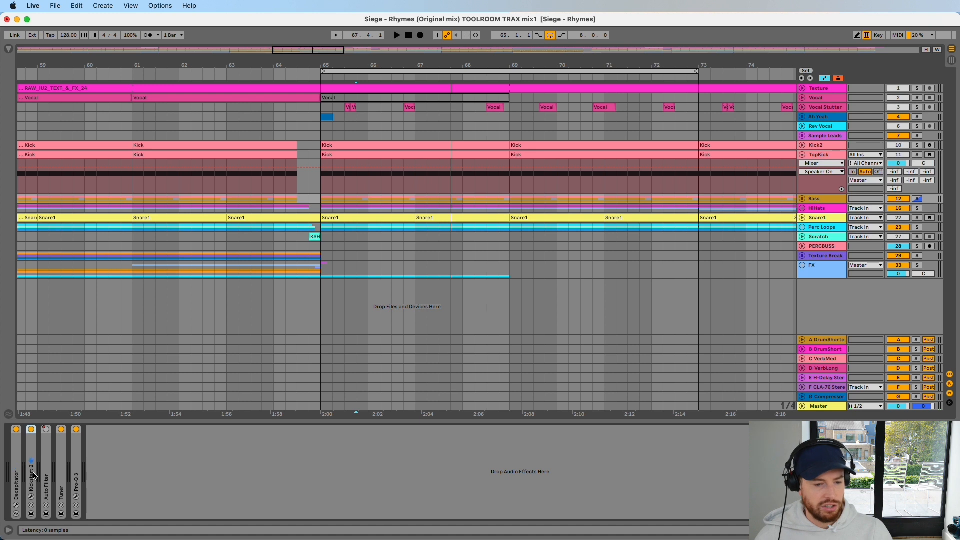
pyautogui.click(32, 497)
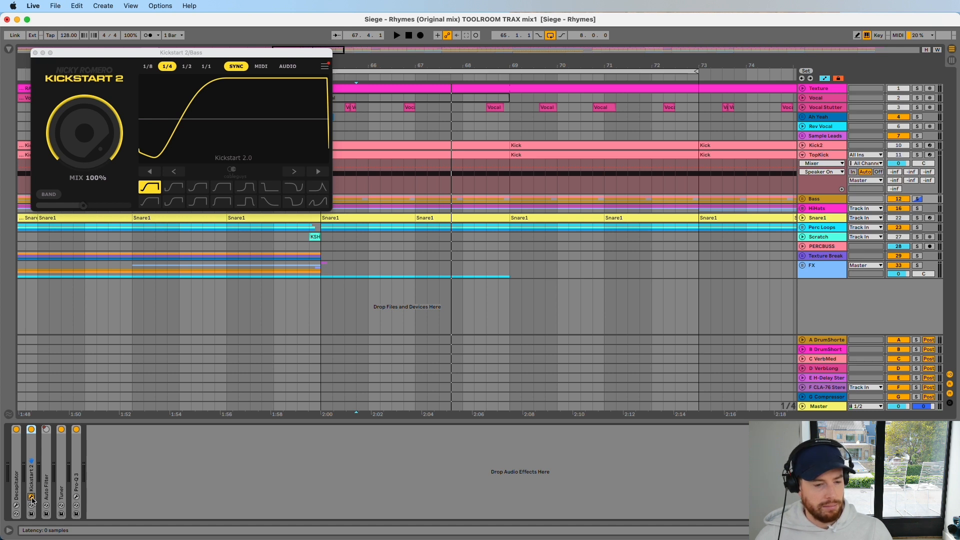
pyautogui.click(32, 497)
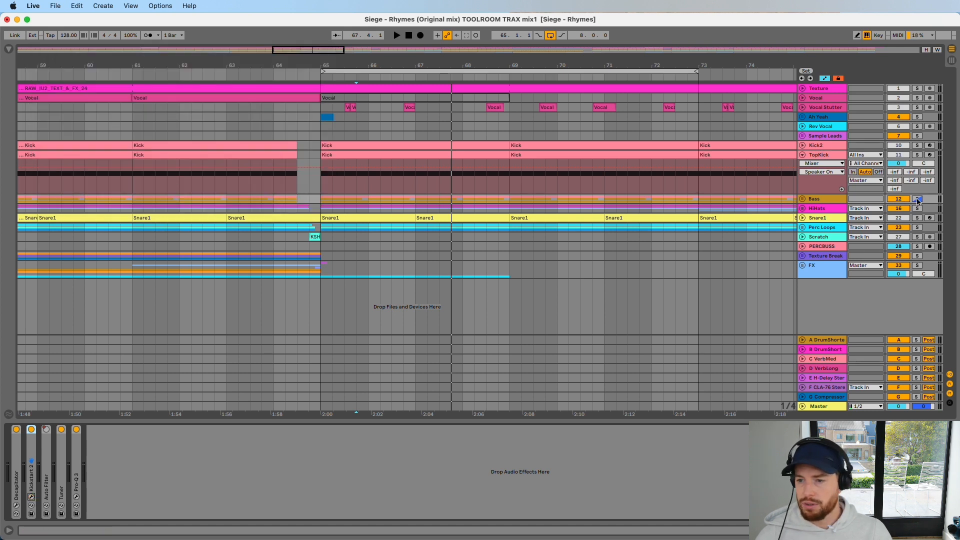
# Add TopKick and Kick2 to the soloed Bass group, play them together, and unfold the HiHats group.
pyautogui.click(918, 155)
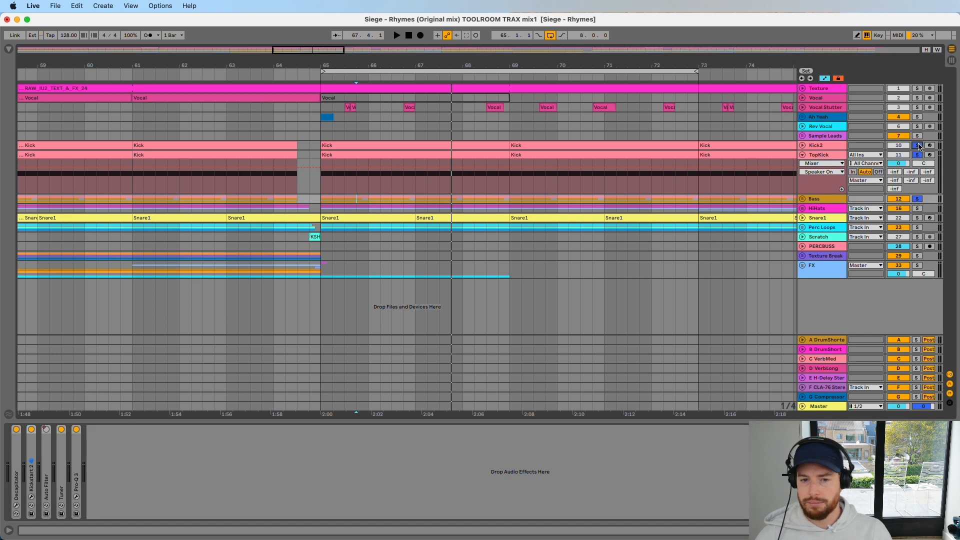
pyautogui.press('space')
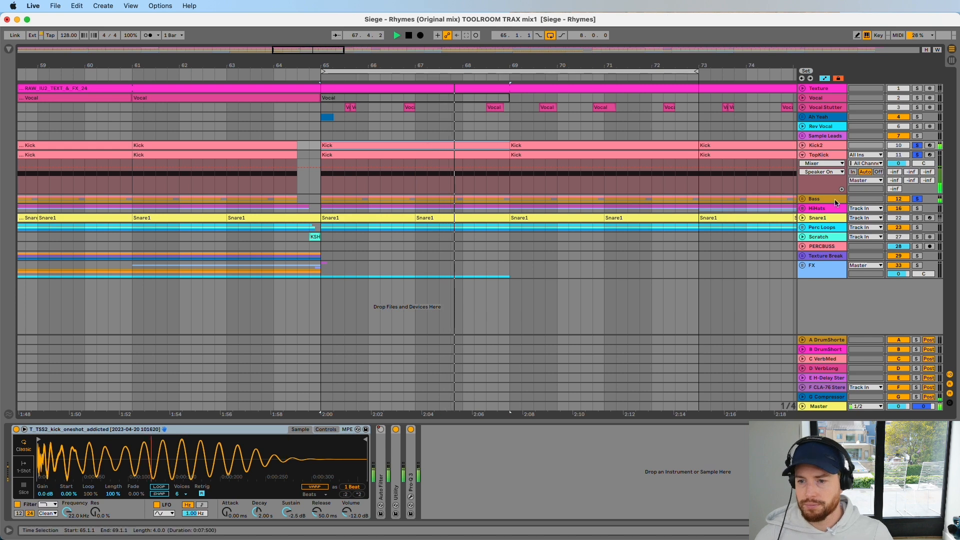
pyautogui.click(802, 208)
pyautogui.press('space')
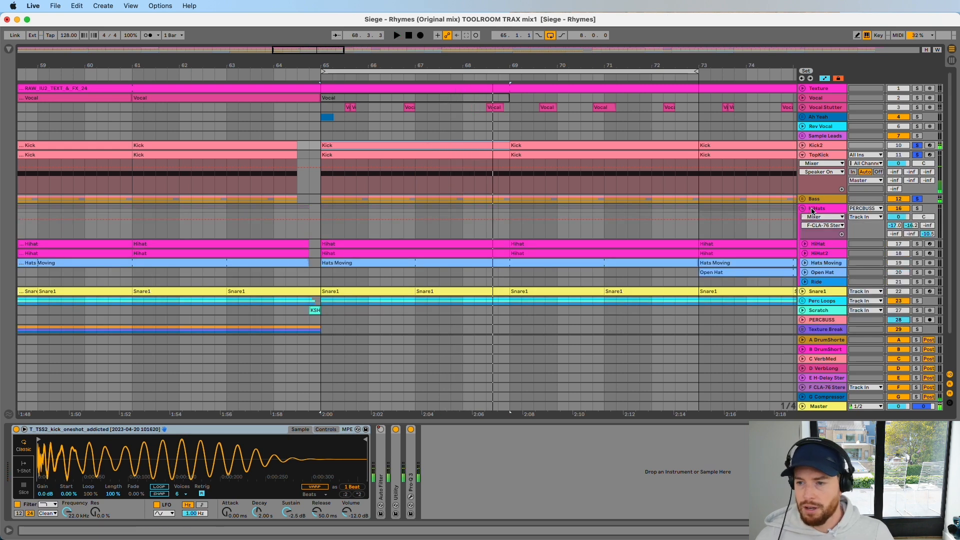
# Switch the solo to the HiHat track in the HiHats group, play its clip from bar 65, and unfold its sampler device.
pyautogui.click(918, 209)
pyautogui.click(434, 245)
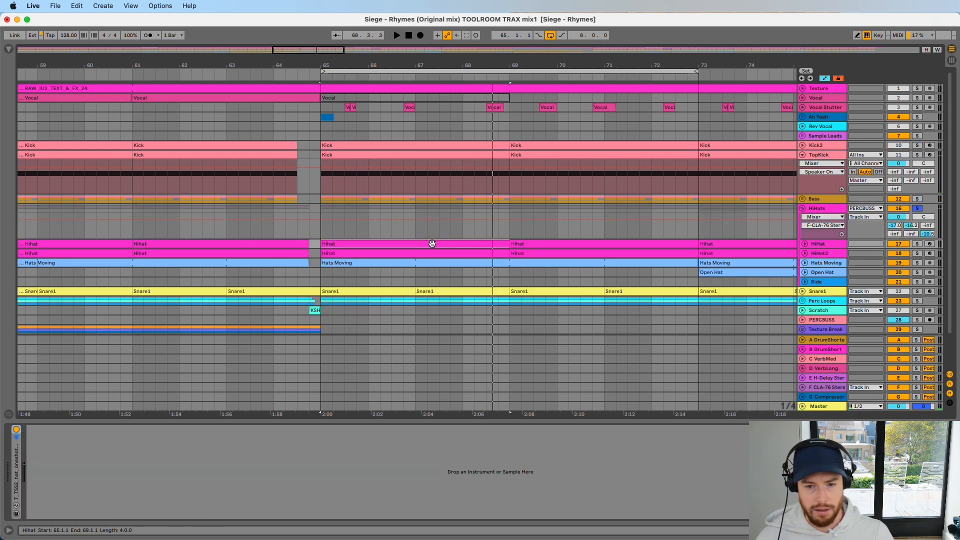
pyautogui.click(917, 243)
pyautogui.press('space')
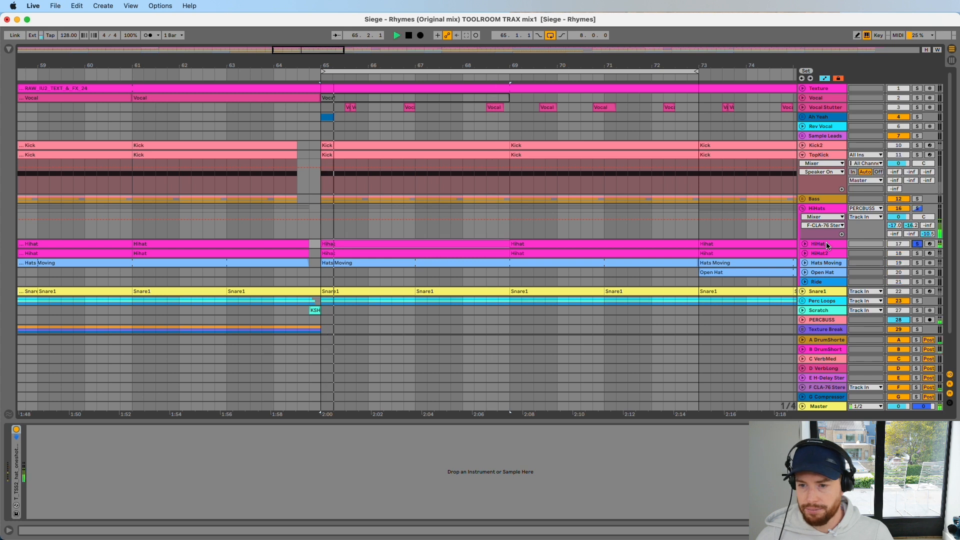
pyautogui.doubleClick(18, 481)
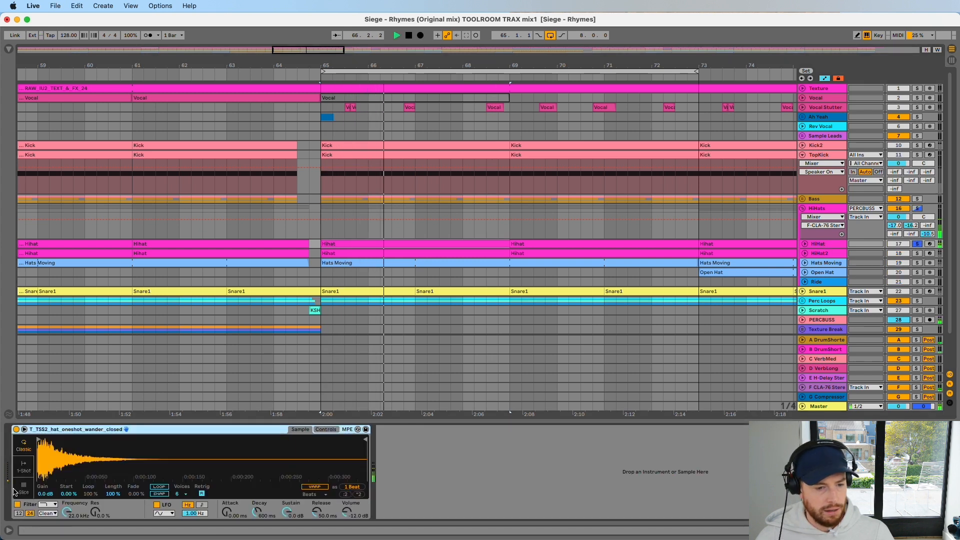
# Add HiHat2 to the solo with its track unfolded, and show the HiHats group's device chain.
pyautogui.click(917, 253)
pyautogui.click(805, 253)
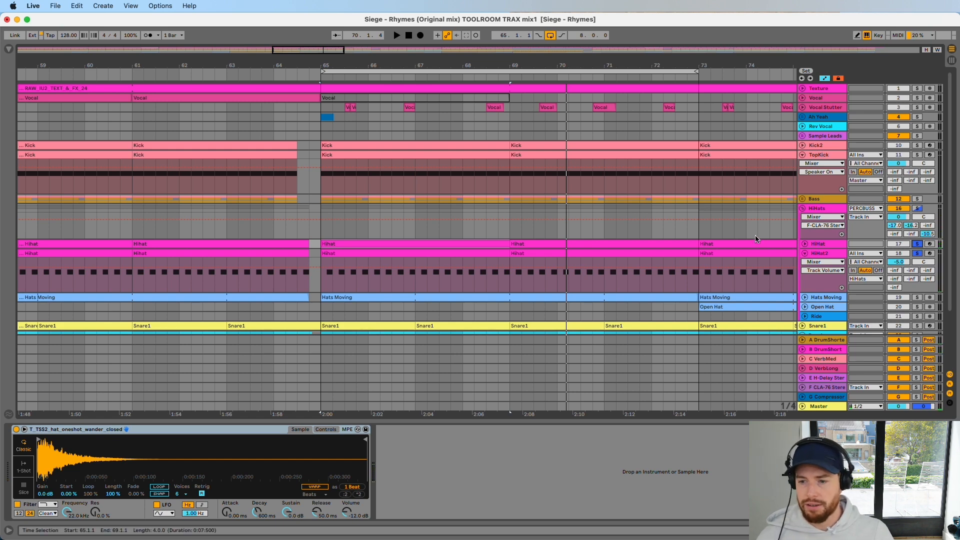
pyautogui.scroll(-5, 786, 238)
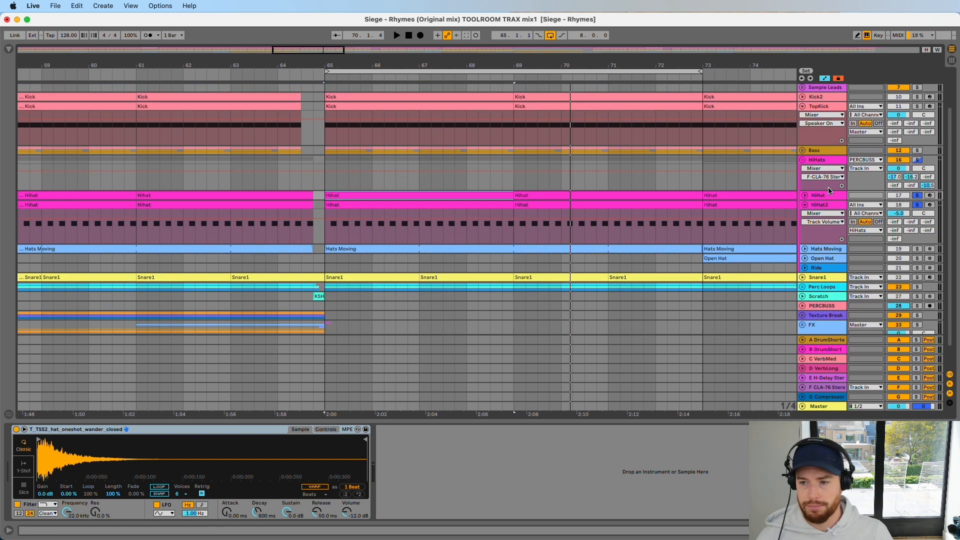
pyautogui.click(826, 161)
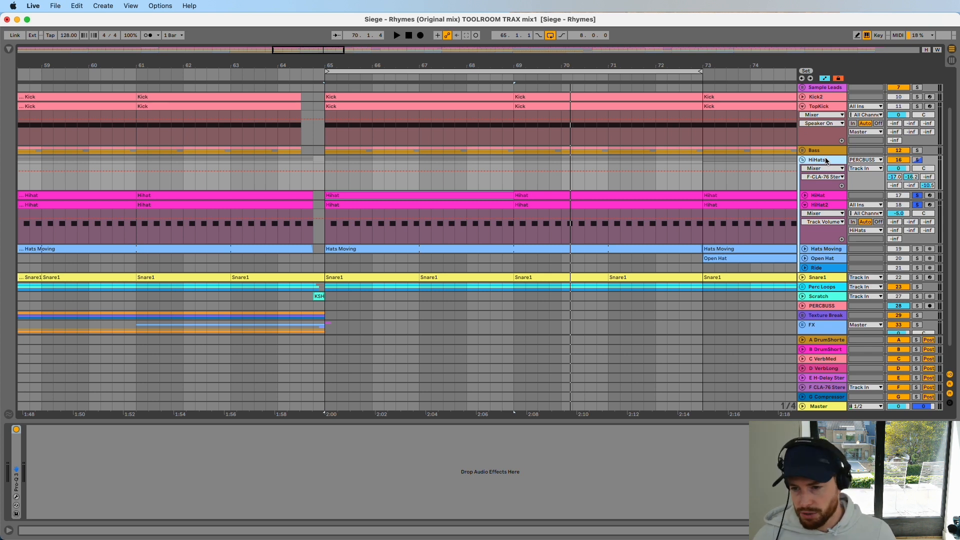
# Unfold and solo Hats Moving, play its clip from bar 65, and view the clip's waveform.
pyautogui.click(804, 248)
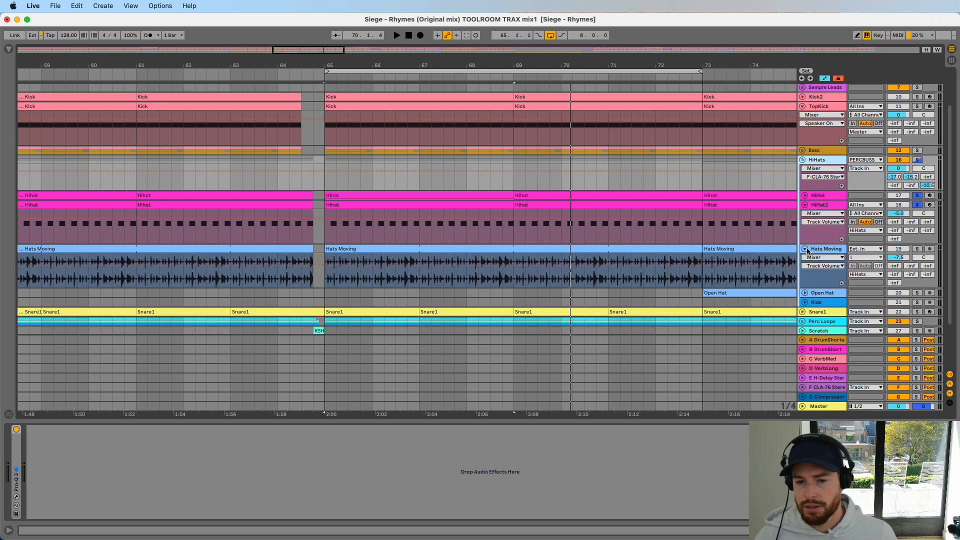
pyautogui.click(369, 250)
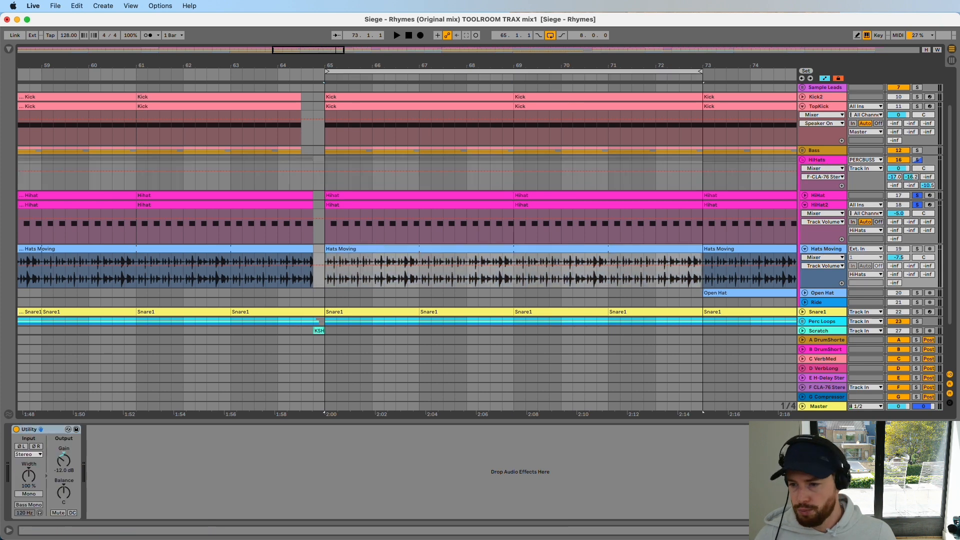
pyautogui.click(920, 249)
pyautogui.press('space')
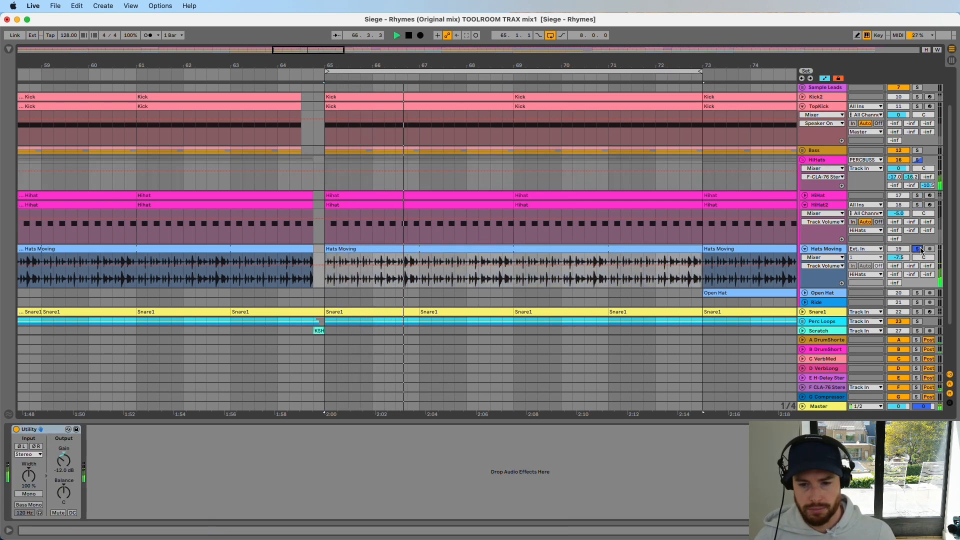
pyautogui.doubleClick(458, 248)
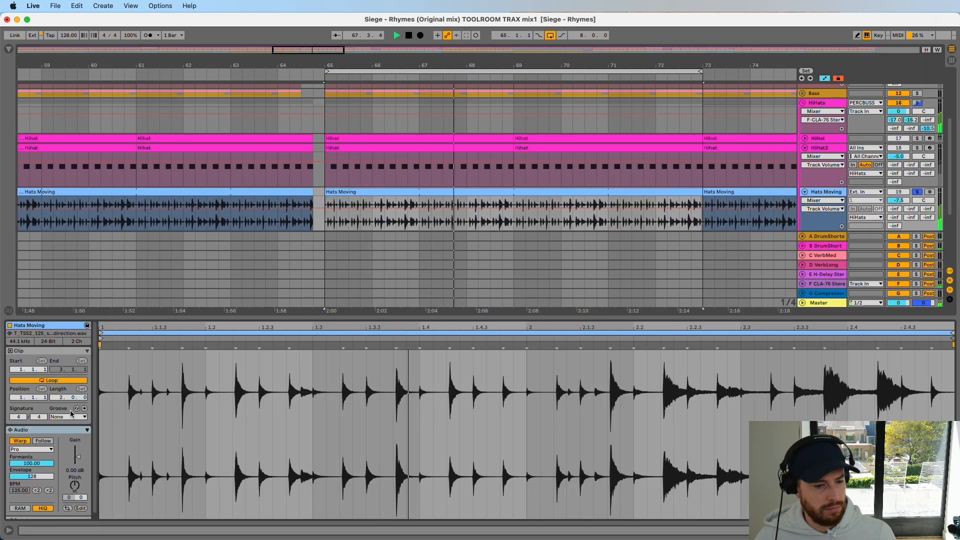
pyautogui.press('space')
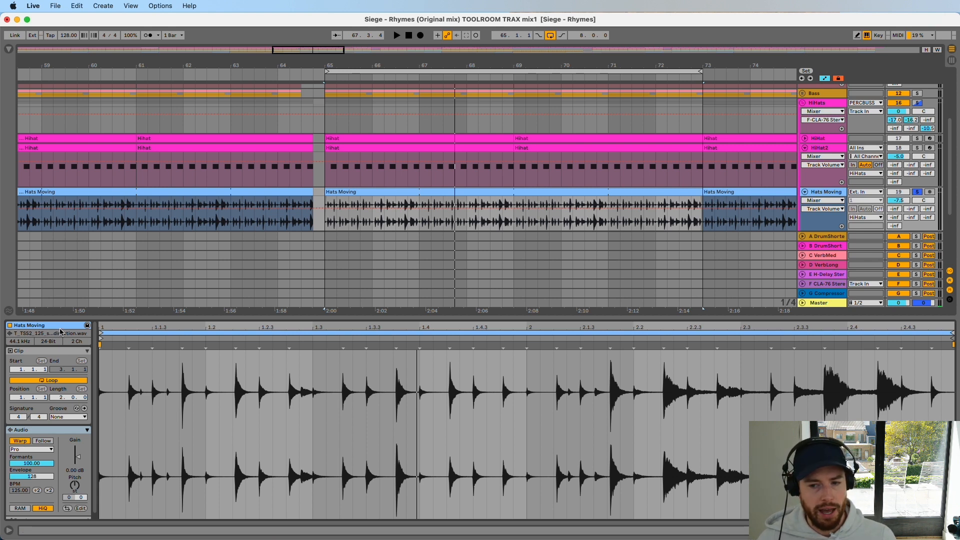
# Show the Hats Moving track's Utility device, replay its clip with the waveform in view, and hide the detail view.
pyautogui.click(827, 195)
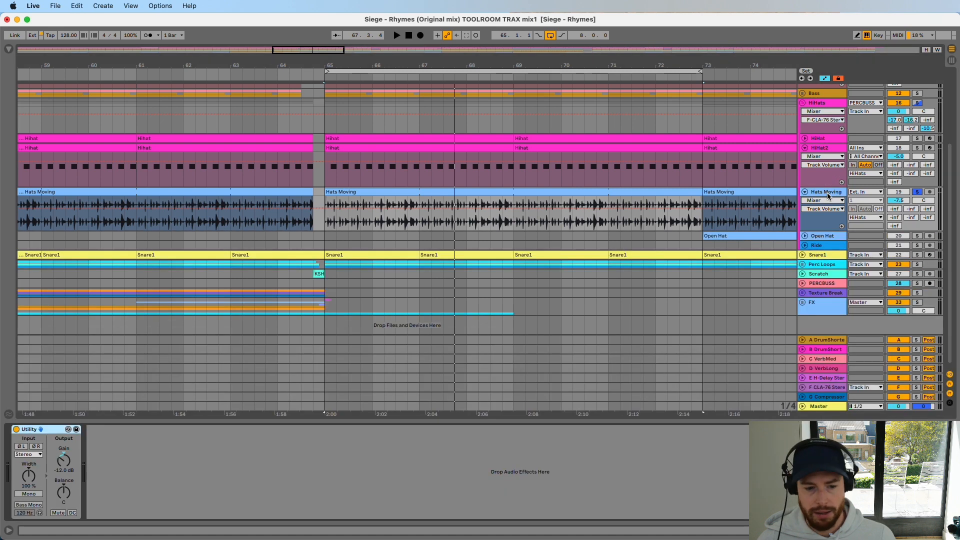
pyautogui.click(604, 195)
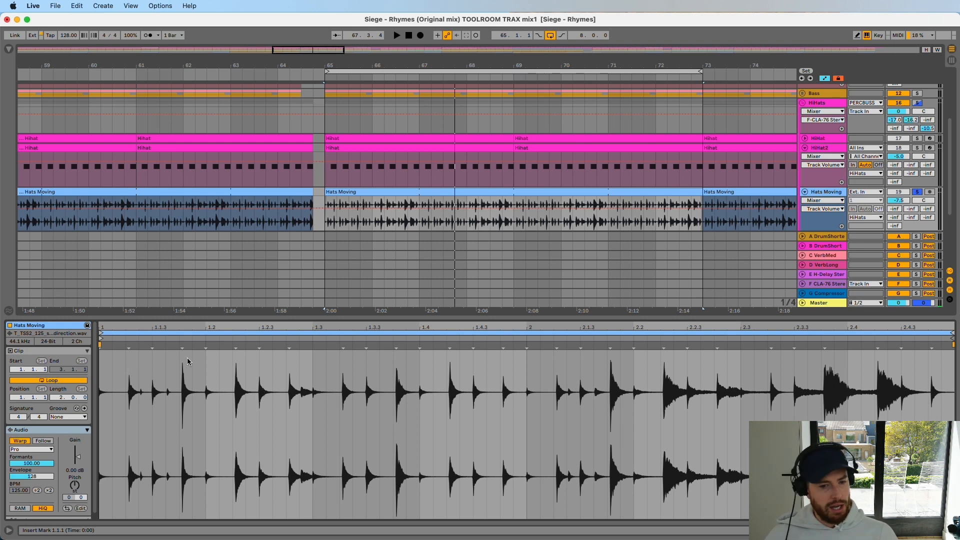
pyautogui.press('space')
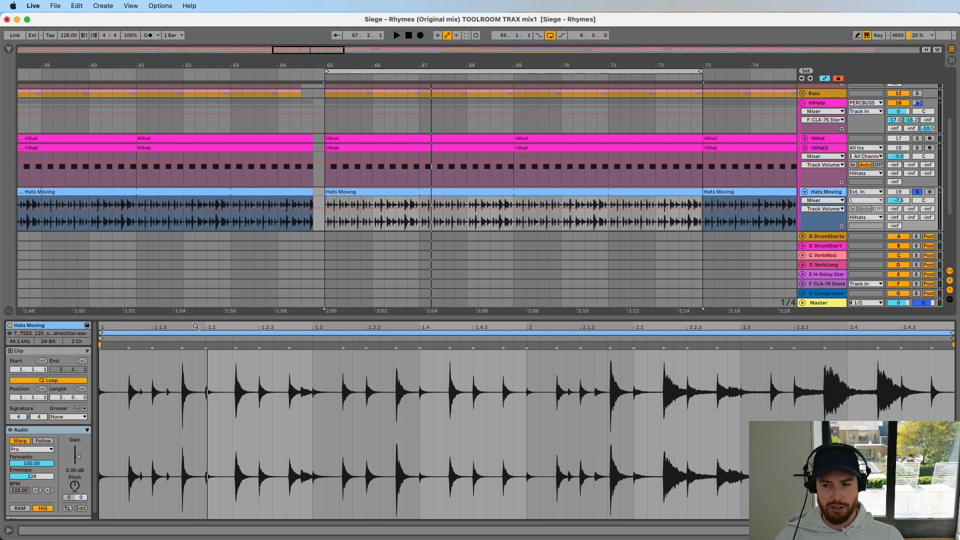
pyautogui.press('space')
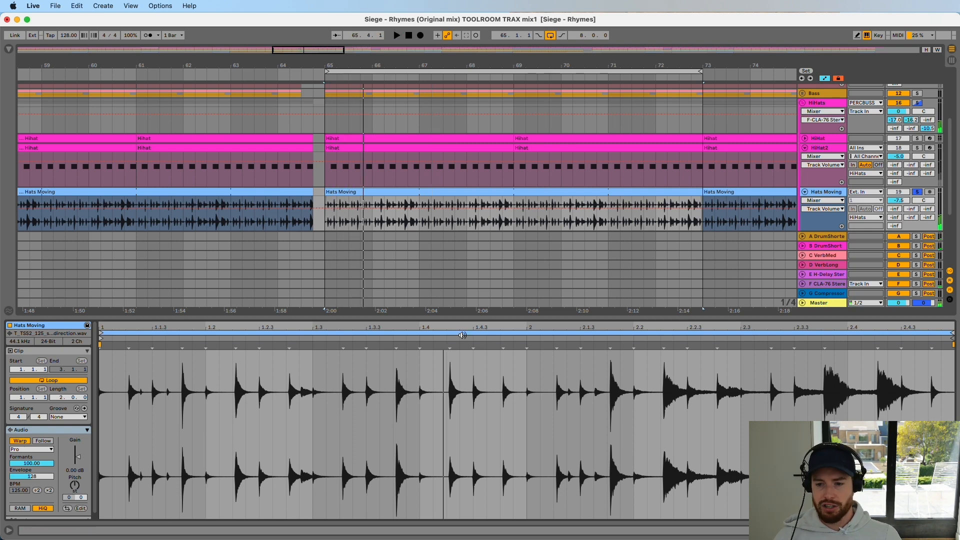
pyautogui.moveTo(652, 317); pyautogui.dragTo(652, 520)
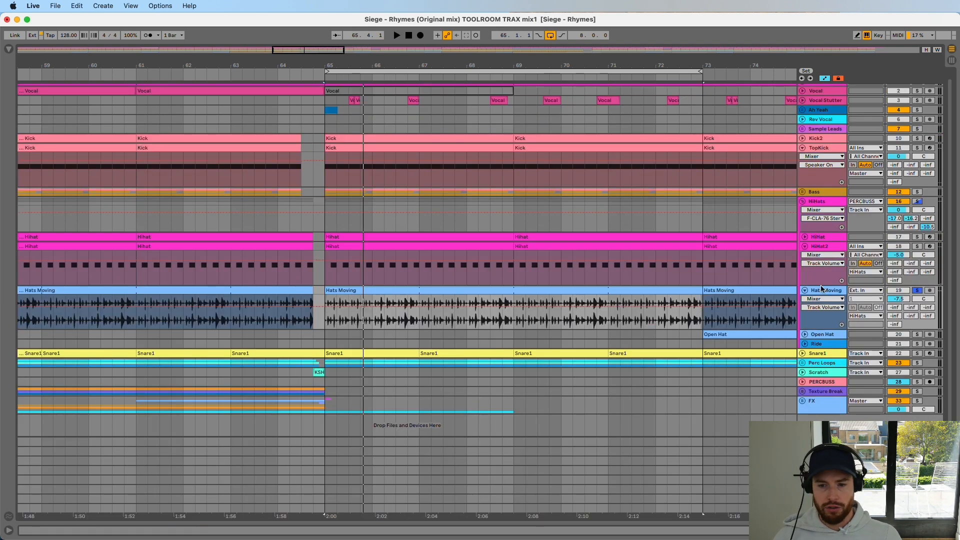
# Solo the HiHats group, start playback, and add the Bass group and the Kick2 and TopKick tracks to the solo.
pyautogui.click(918, 201)
pyautogui.press('space')
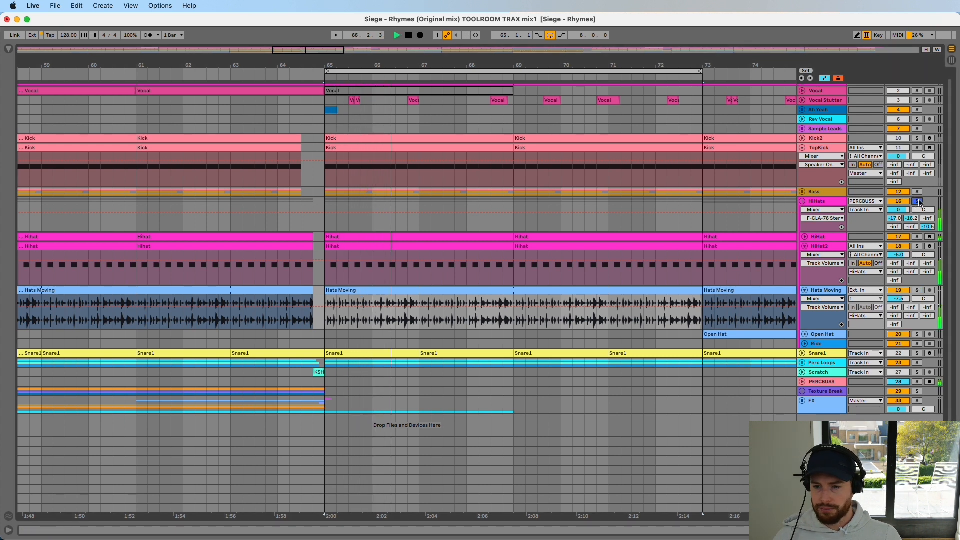
pyautogui.click(917, 191)
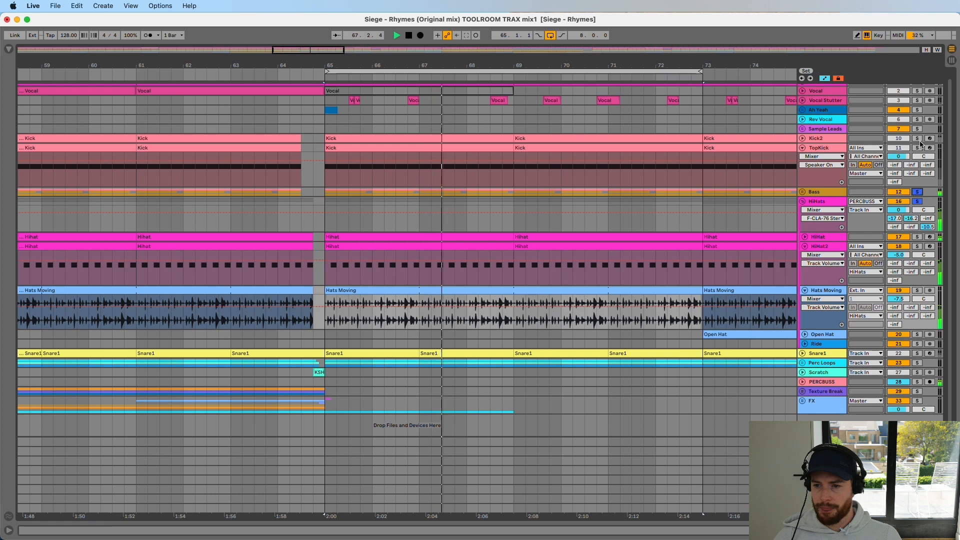
pyautogui.click(917, 139)
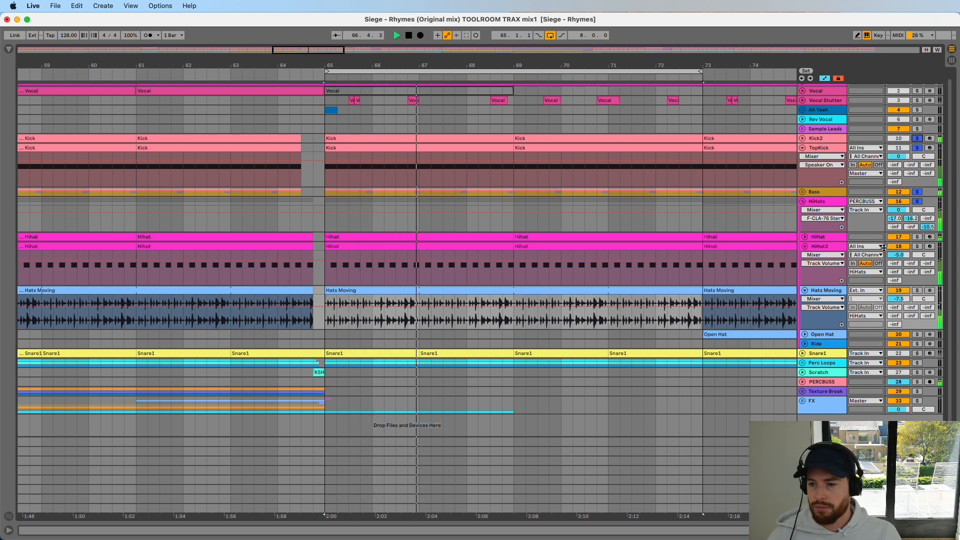
# Compare the groove with Hats Moving deactivated and reactivated during playback, and fold the HiHat2 track.
pyautogui.click(895, 291)
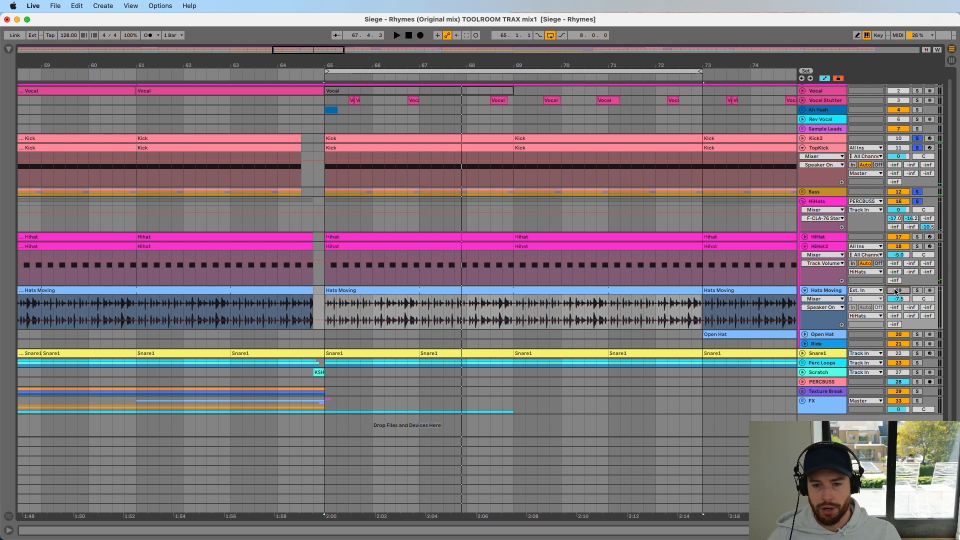
pyautogui.press('space')
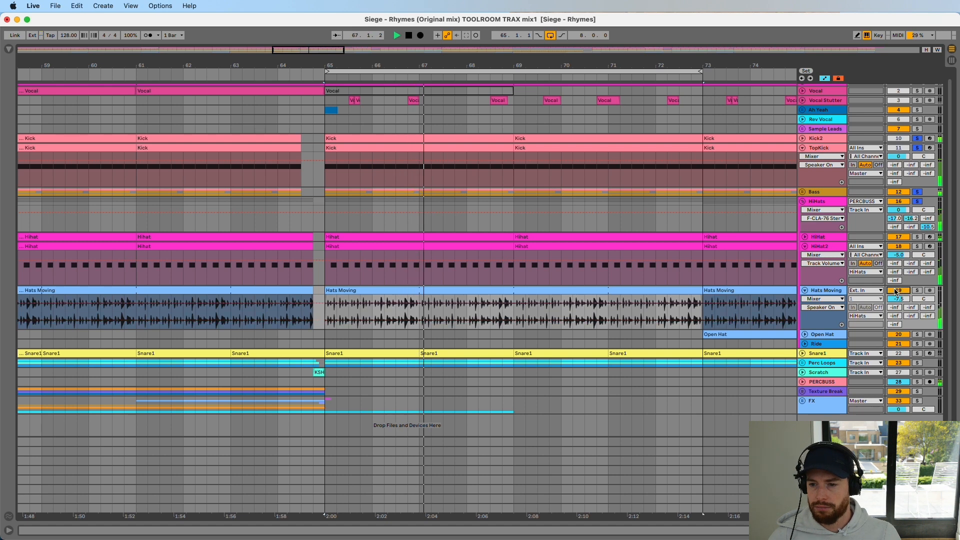
pyautogui.click(804, 245)
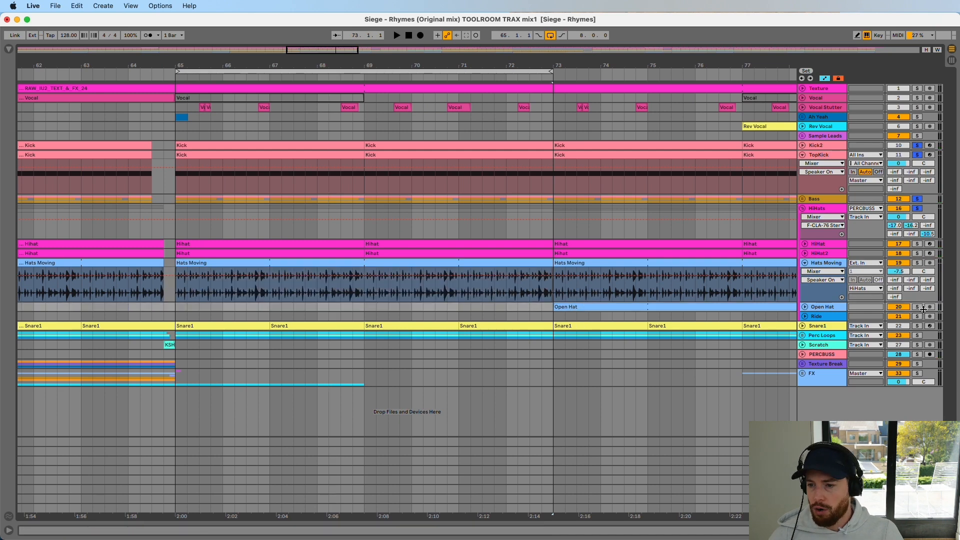
# Audition Open Hat in solo from bar 73 and Ride in solo from bar 89, and clear the solo.
pyautogui.click(920, 306)
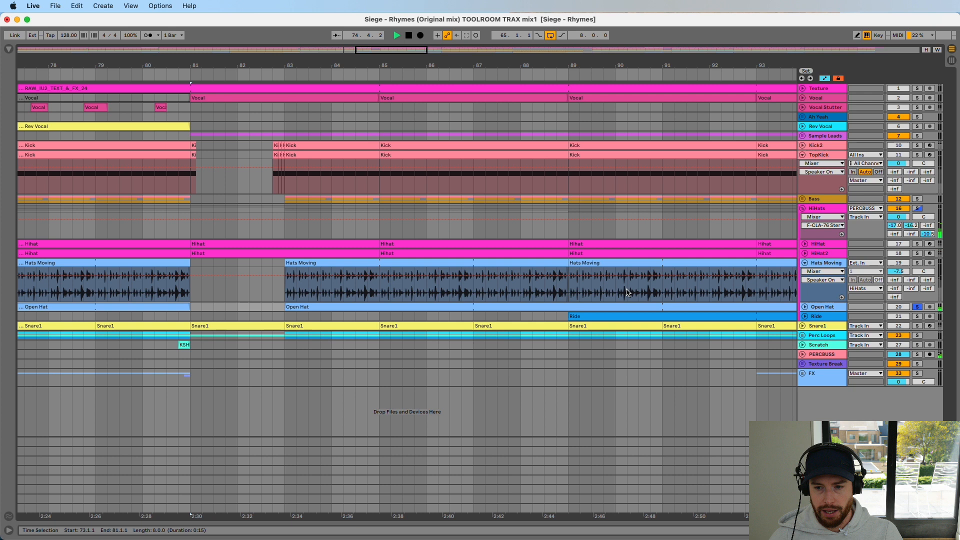
pyautogui.click(680, 315)
pyautogui.click(917, 316)
pyautogui.press('space')
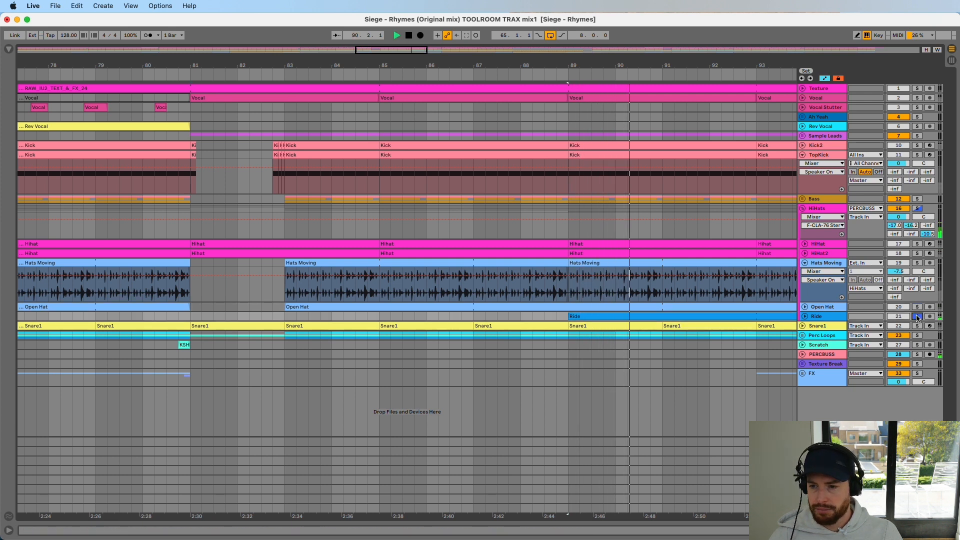
pyautogui.click(917, 316)
# Show the HiHats group's device chain, open its Pro-Q 3 window to view the low-cut curve, and close it.
pyautogui.moveTo(545, 65); pyautogui.dragTo(380, 65)
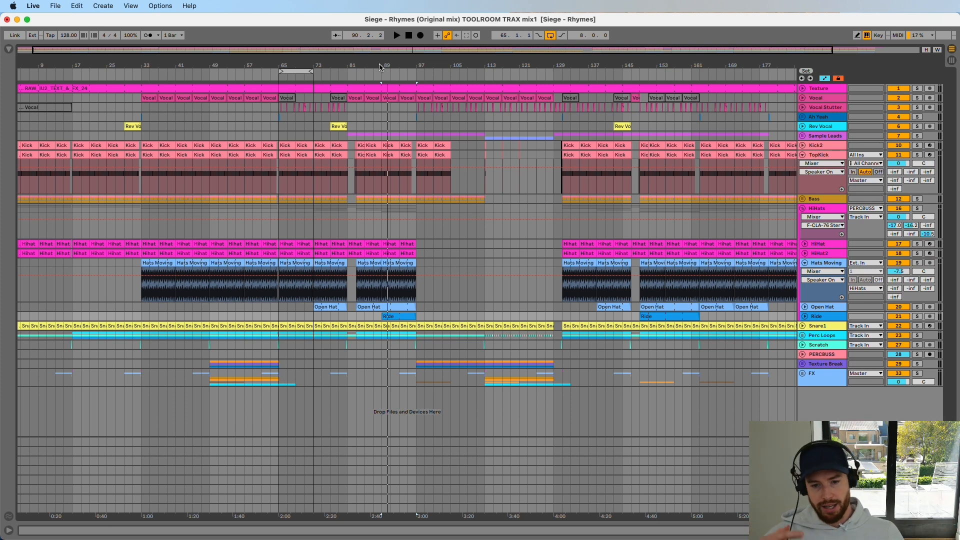
pyautogui.moveTo(295, 67); pyautogui.dragTo(427, 67)
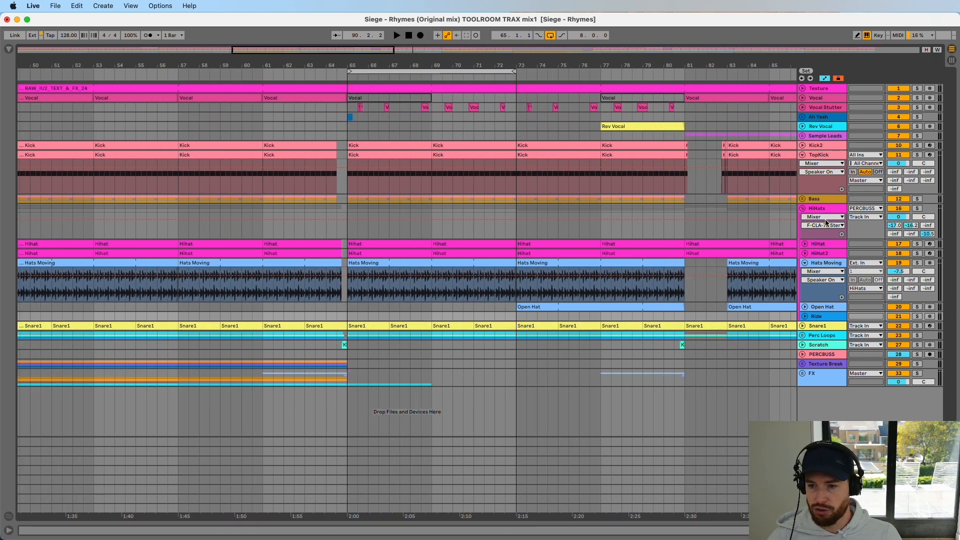
pyautogui.doubleClick(822, 212)
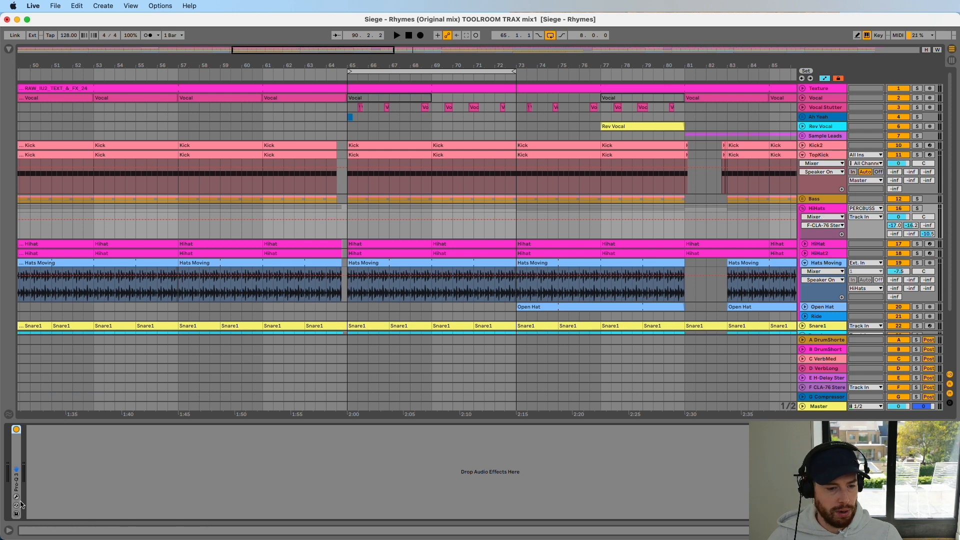
pyautogui.click(16, 498)
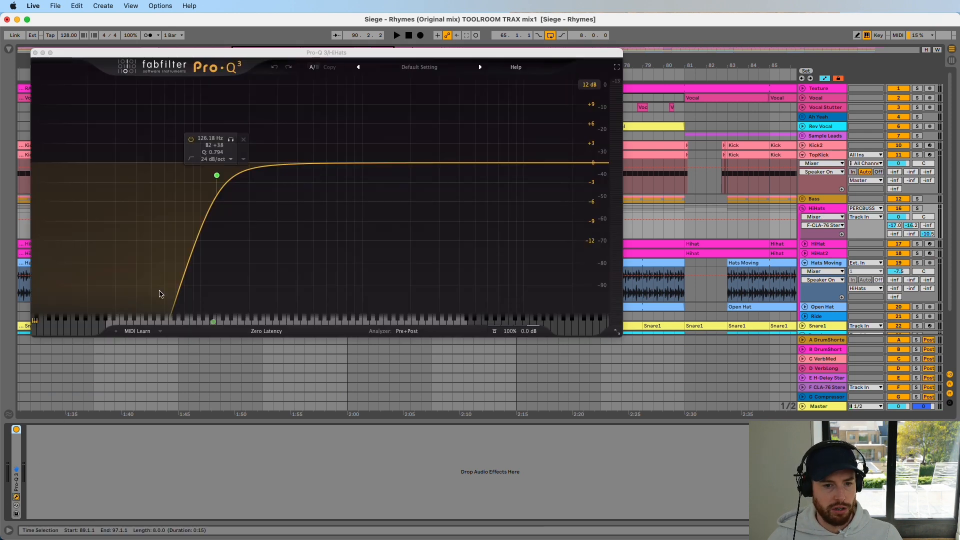
pyautogui.click(17, 498)
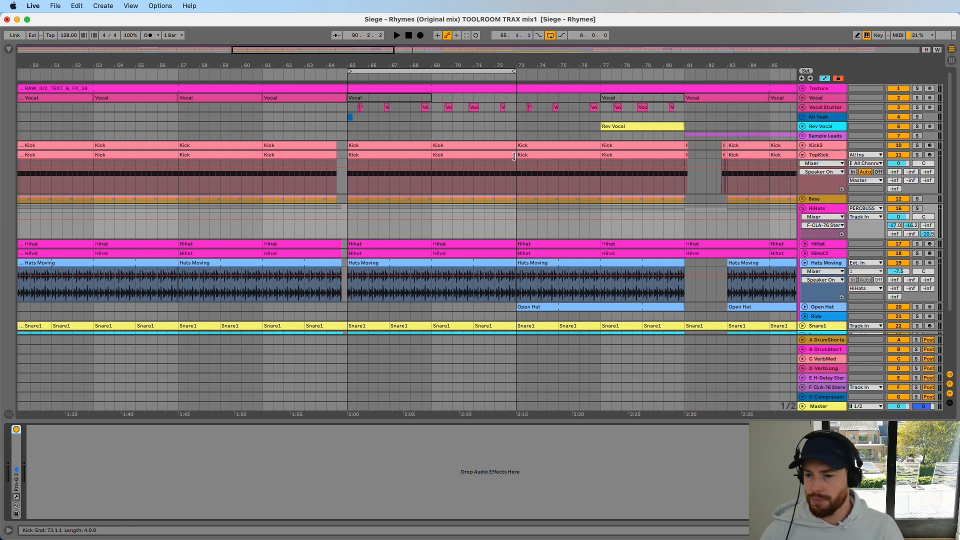
# Fold Hats Moving and the HiHats group, unfold and solo Snare1, and play its clip from bar 65.
pyautogui.click(804, 263)
pyautogui.click(802, 208)
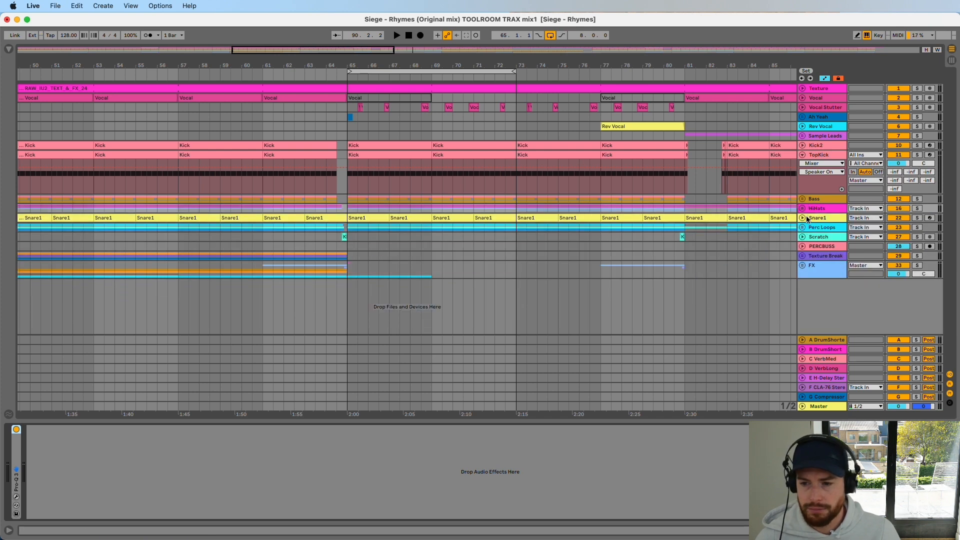
pyautogui.click(802, 219)
pyautogui.click(916, 217)
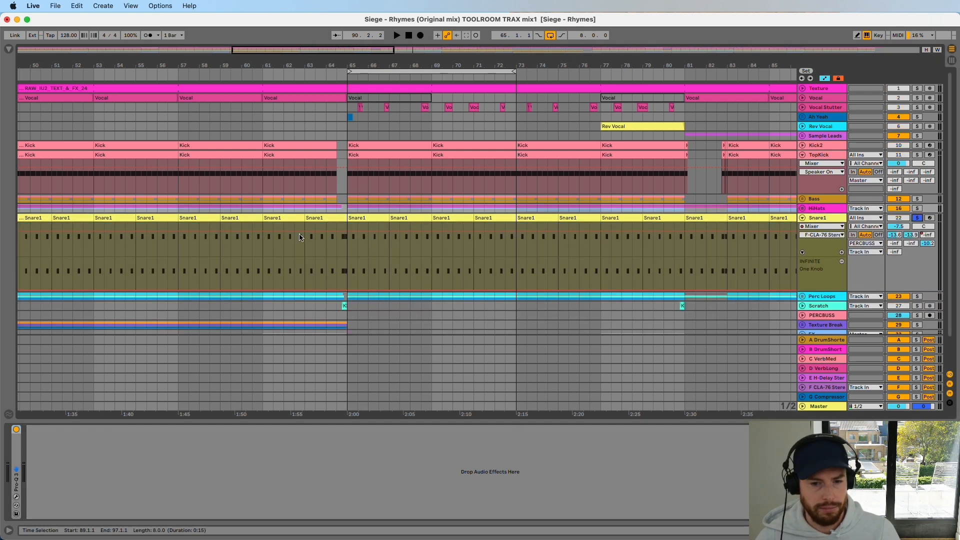
pyautogui.click(359, 235)
pyautogui.press('space')
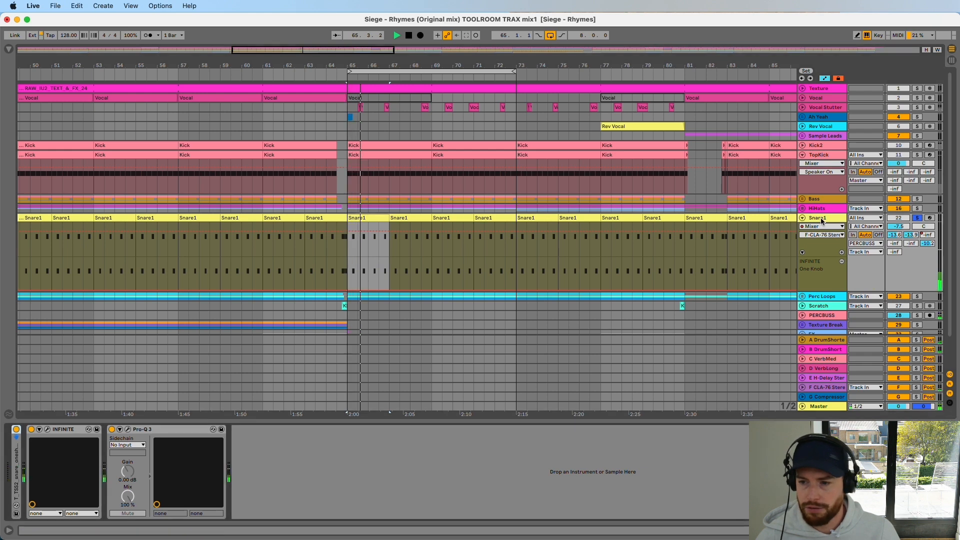
# Unfold Snare1's sampler and INFINITE devices, view the Siege-Clap-Wash preset in the INFINITE window, and close it.
pyautogui.doubleClick(14, 481)
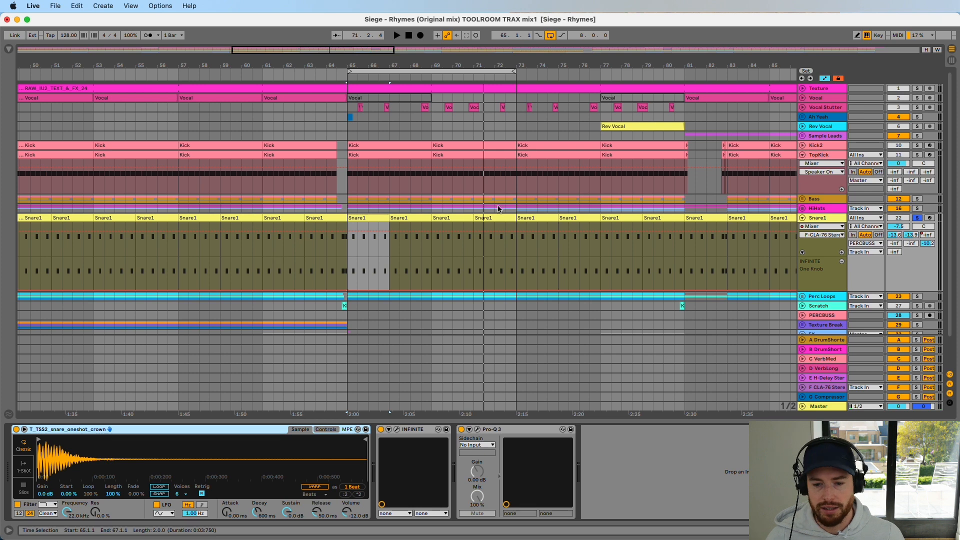
pyautogui.click(390, 431)
pyautogui.click(398, 431)
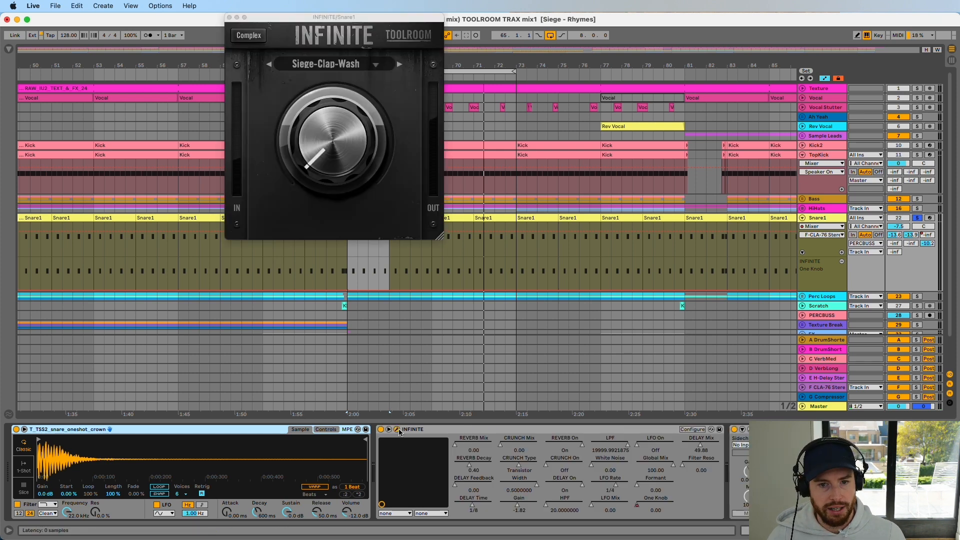
pyautogui.click(398, 431)
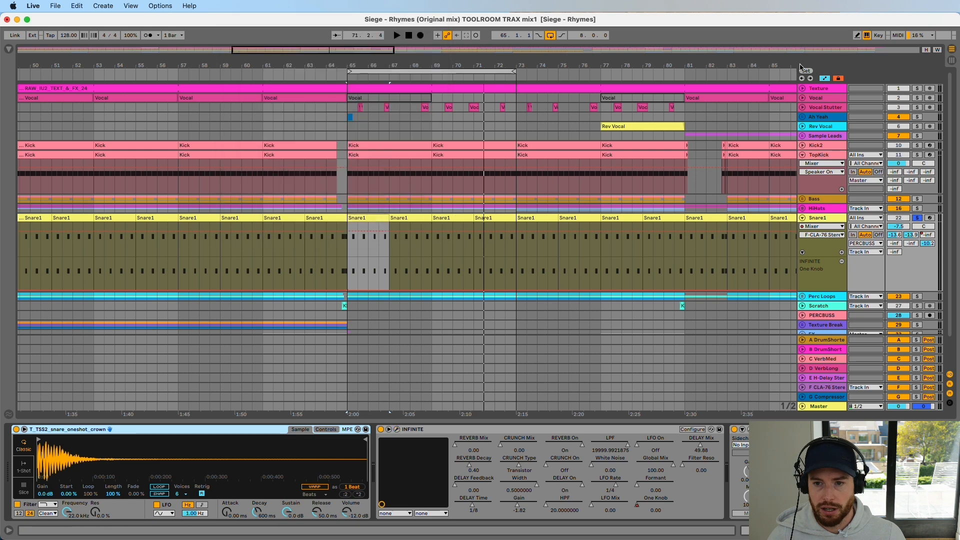
# Show Snare1's INFINITE One Knob automation rise across the break and play its end from bar 127.
pyautogui.click(681, 59)
pyautogui.press('-')
pyautogui.press('-')
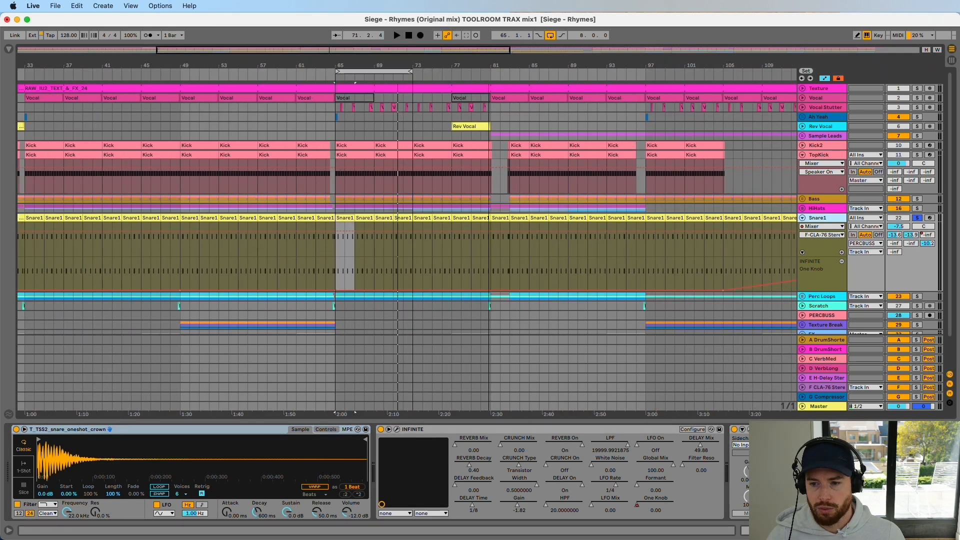
pyautogui.click(530, 241)
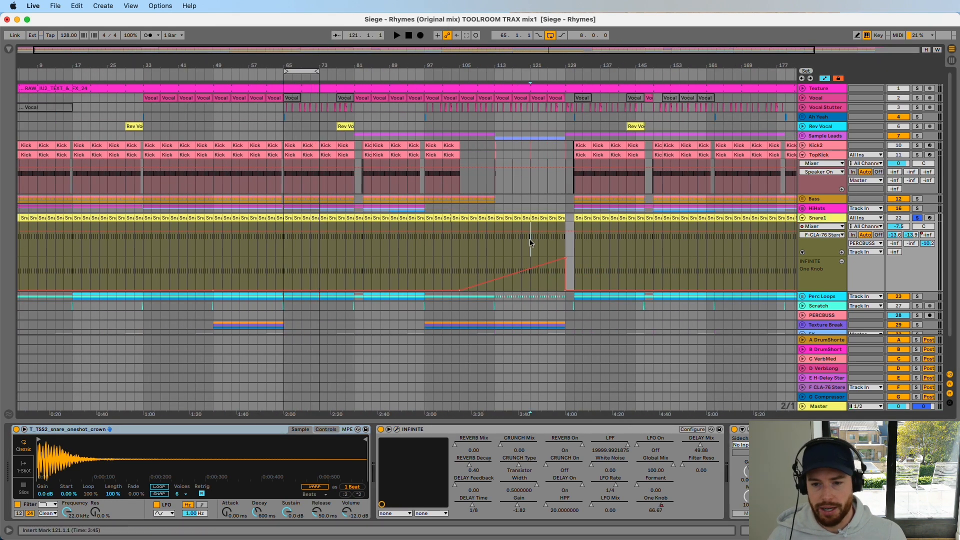
pyautogui.click(556, 244)
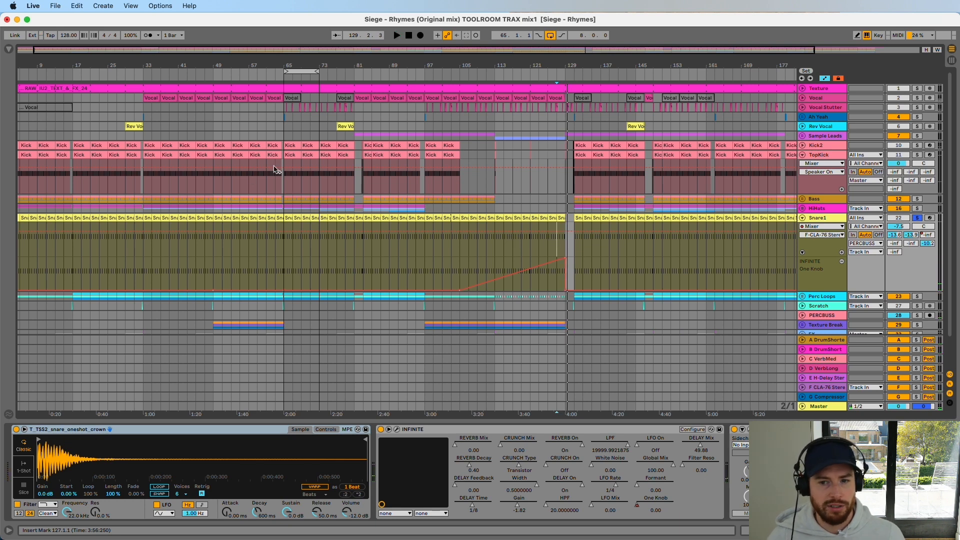
# Unfold and solo the Vocal track, play its automated build from bar 127, and fold and unsolo it again.
pyautogui.click(802, 97)
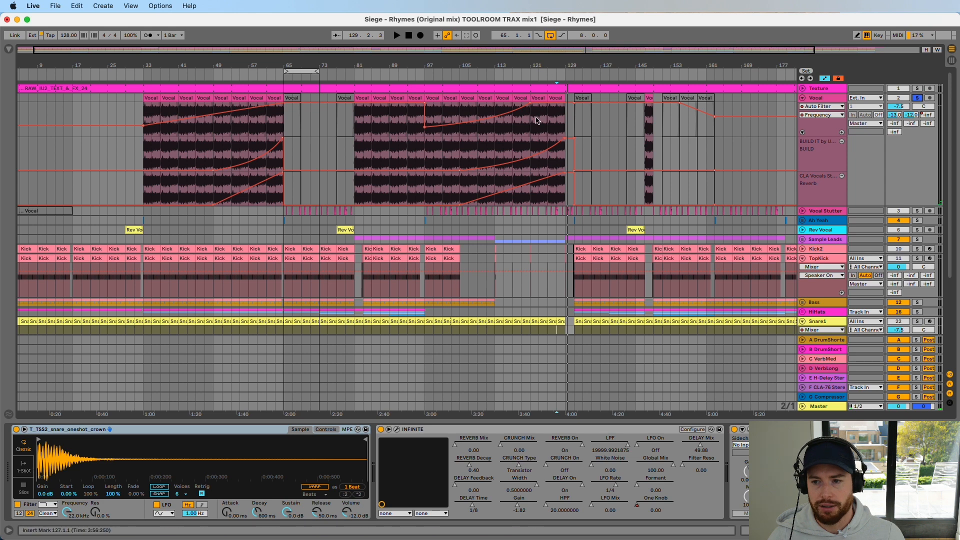
pyautogui.press('space')
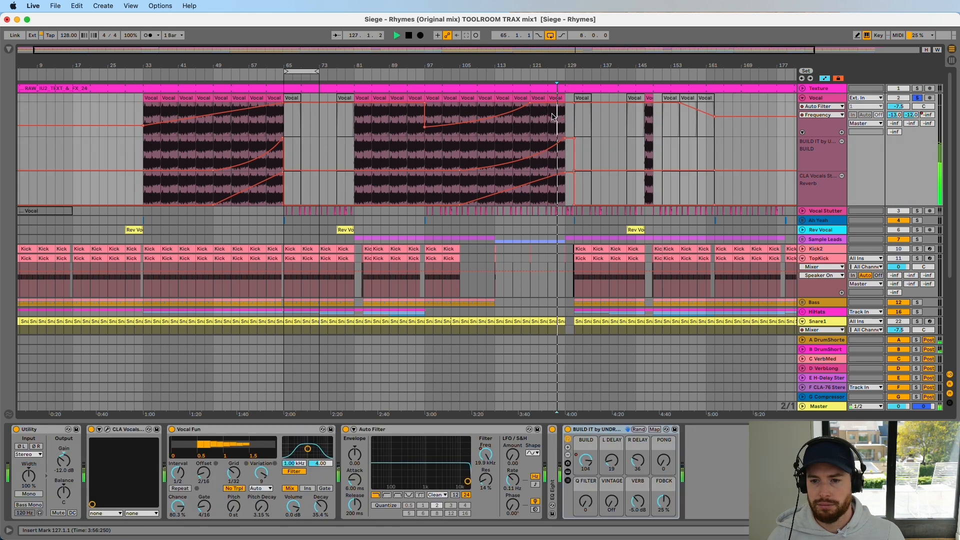
pyautogui.click(802, 97)
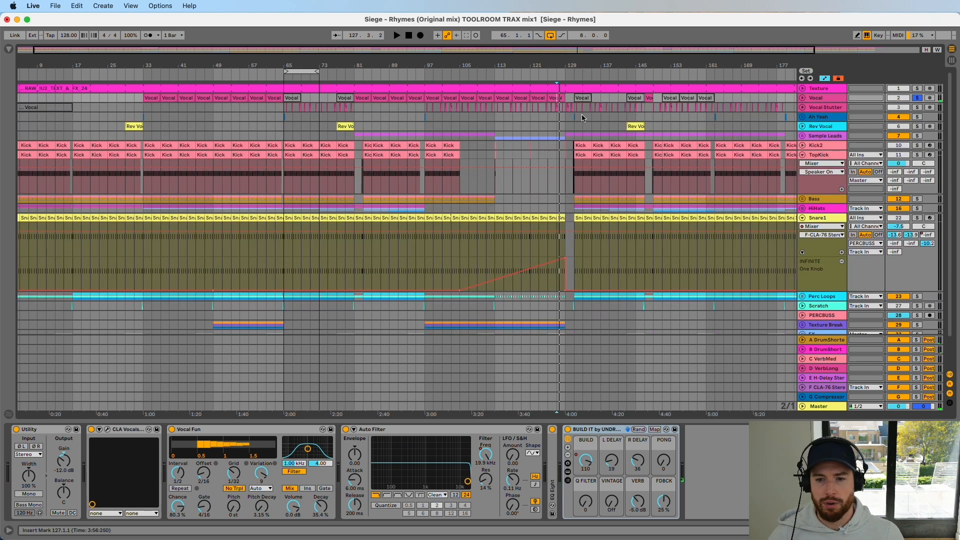
pyautogui.click(917, 98)
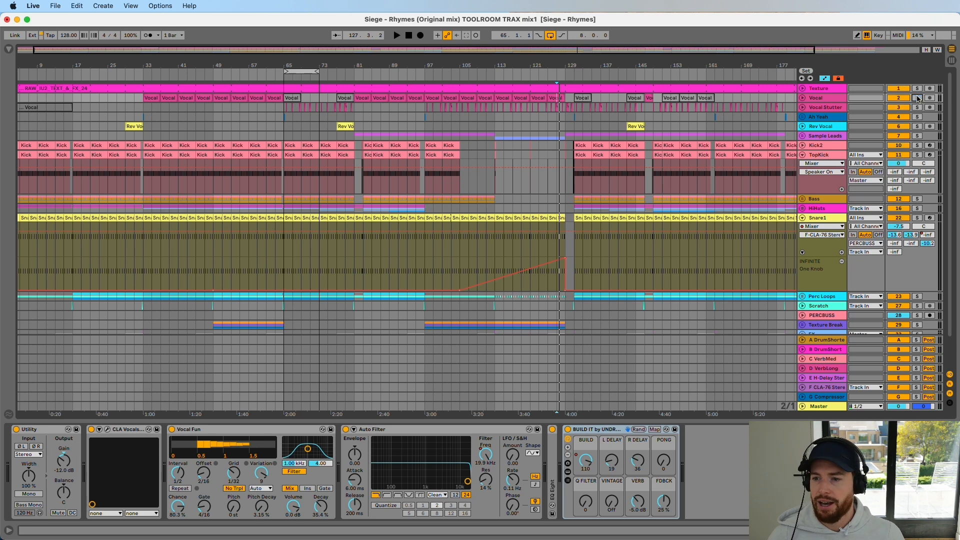
# Unfold and solo Snare1 again, select the loop range from bar 65 to 73, and play it.
pyautogui.click(801, 219)
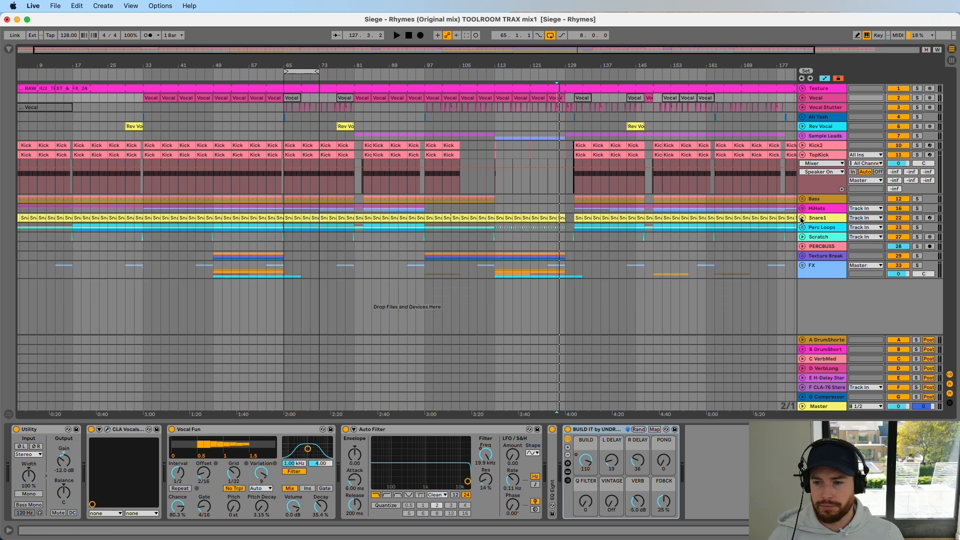
pyautogui.click(802, 218)
pyautogui.click(917, 219)
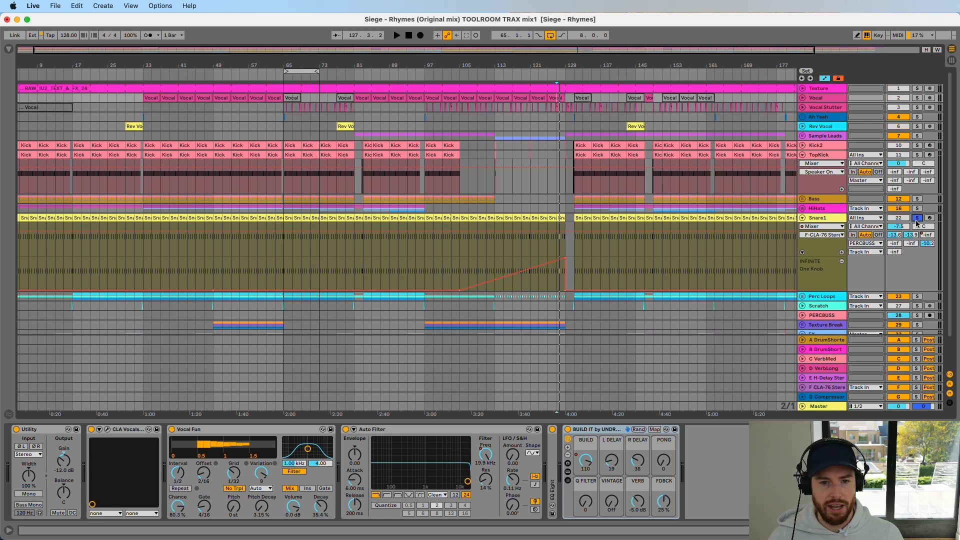
pyautogui.click(310, 72)
pyautogui.press('space')
pyautogui.moveTo(288, 64); pyautogui.dragTo(287, 93)
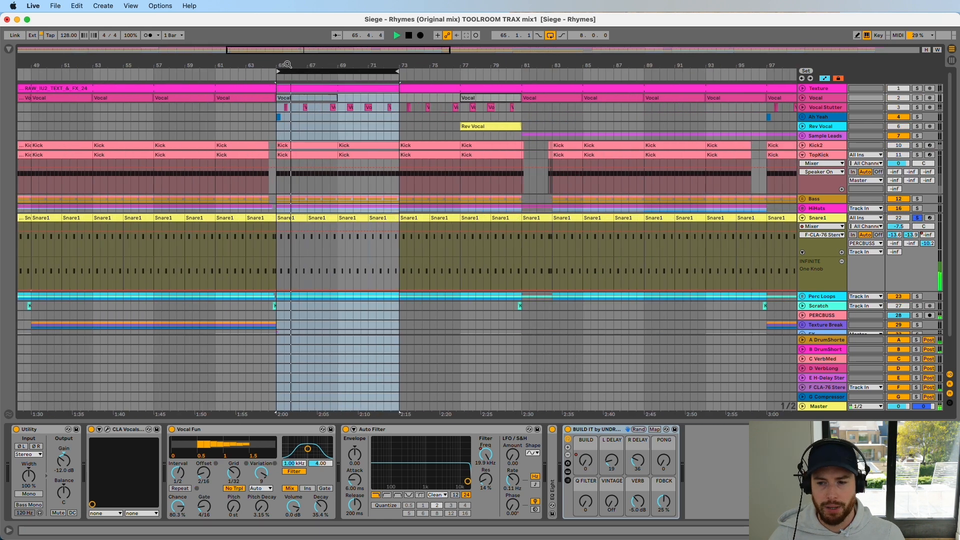
# Unfold the Perc Loops group and show its three loop tracks around bars 65 to 73.
pyautogui.click(801, 298)
pyautogui.scroll(-6, 354, 224)
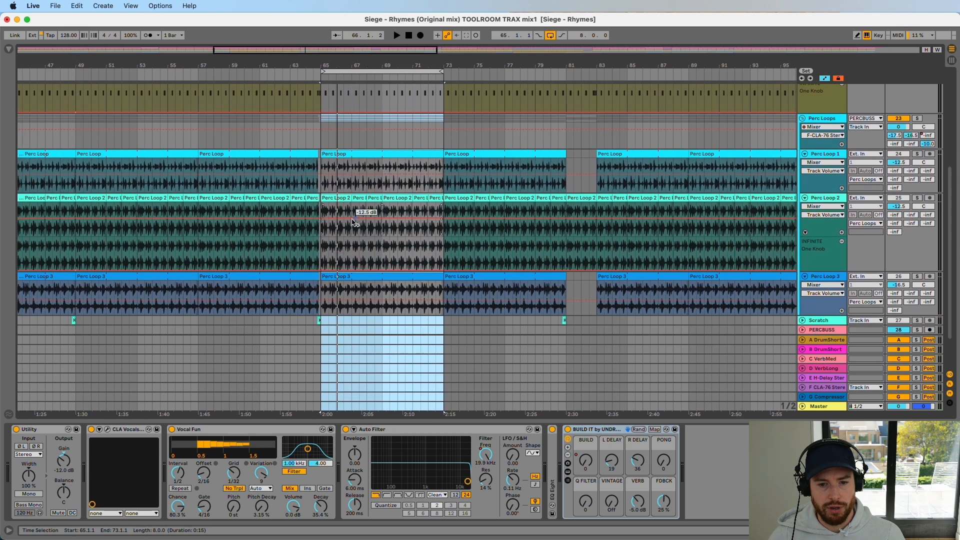
pyautogui.hscroll(-3, 354, 223)
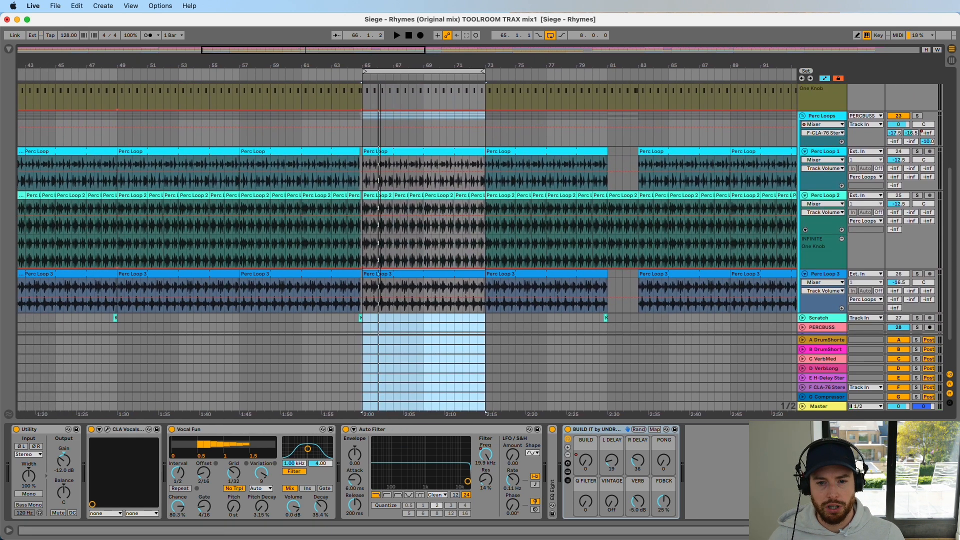
pyautogui.moveTo(380, 56); pyautogui.dragTo(381, 62)
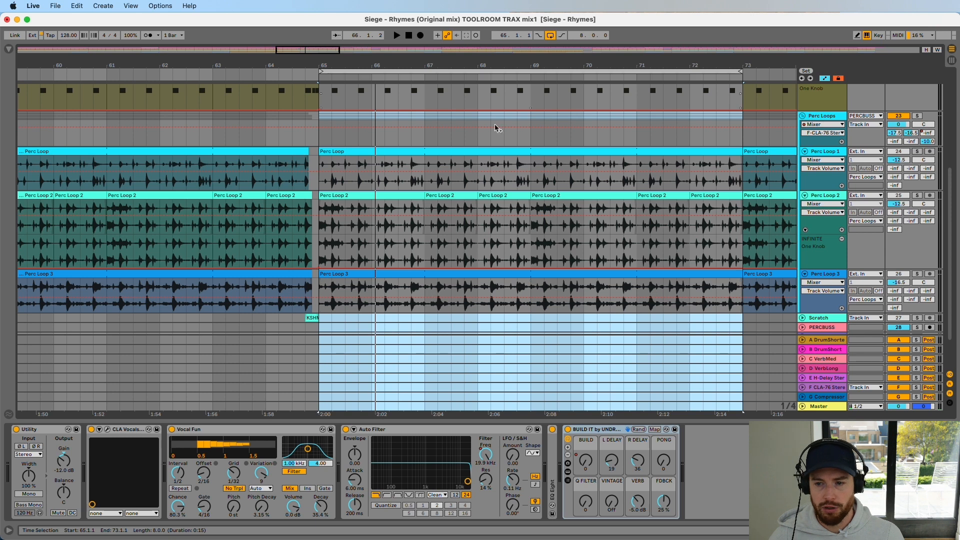
# Solo Perc Loop 1, play its clip from bar 65, and view the loop waveforms around that bar up close.
pyautogui.click(917, 151)
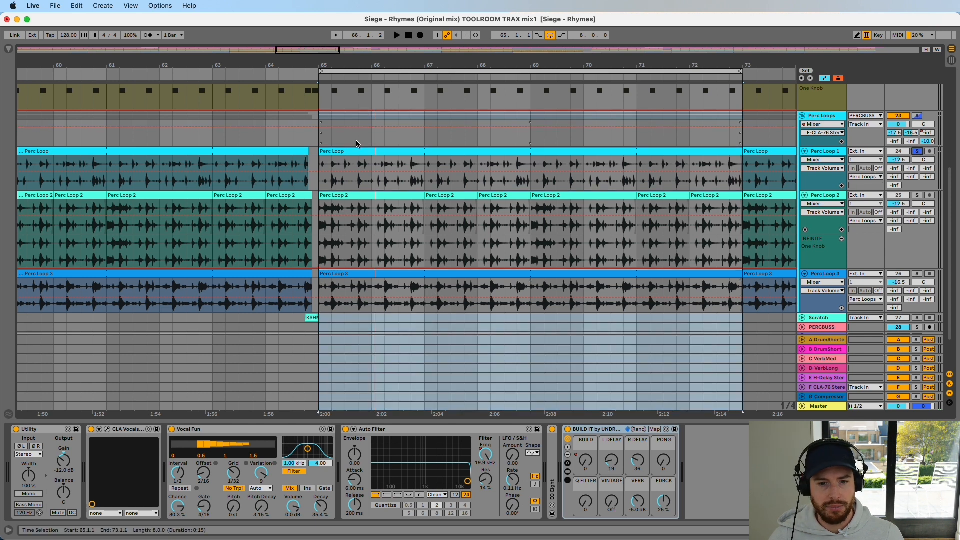
pyautogui.click(366, 152)
pyautogui.press('space')
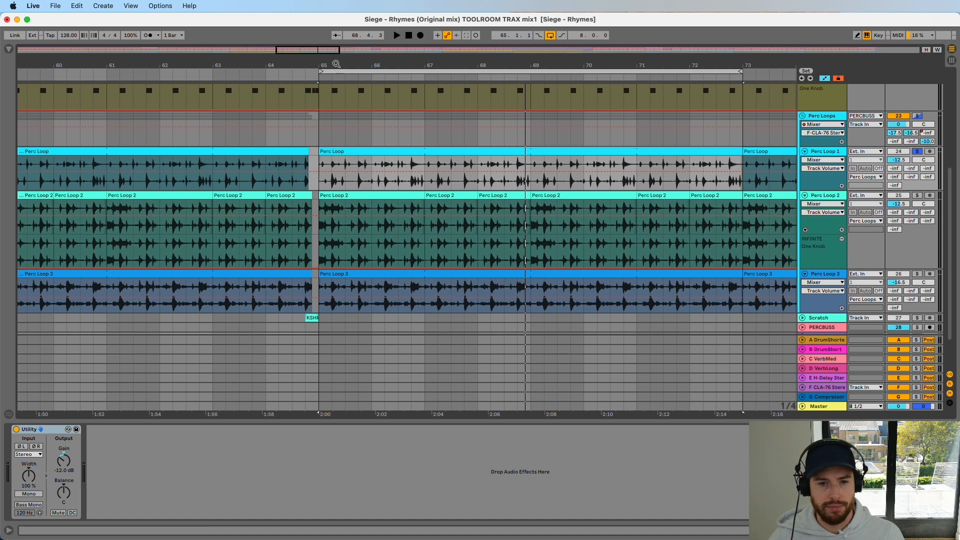
pyautogui.moveTo(353, 70); pyautogui.dragTo(354, 96)
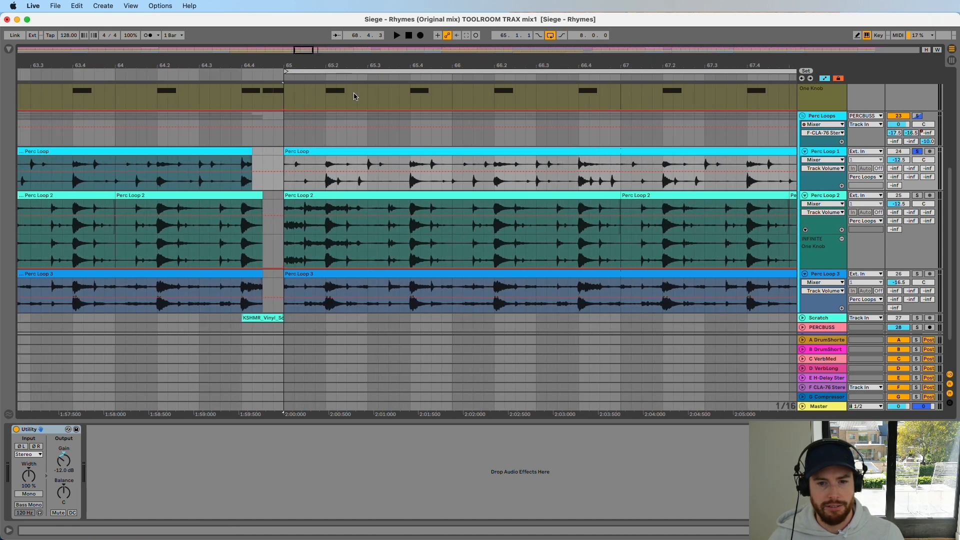
# Play the soloed Perc Loop 1 clip from 65.4 and again from 66.4.
pyautogui.click(325, 164)
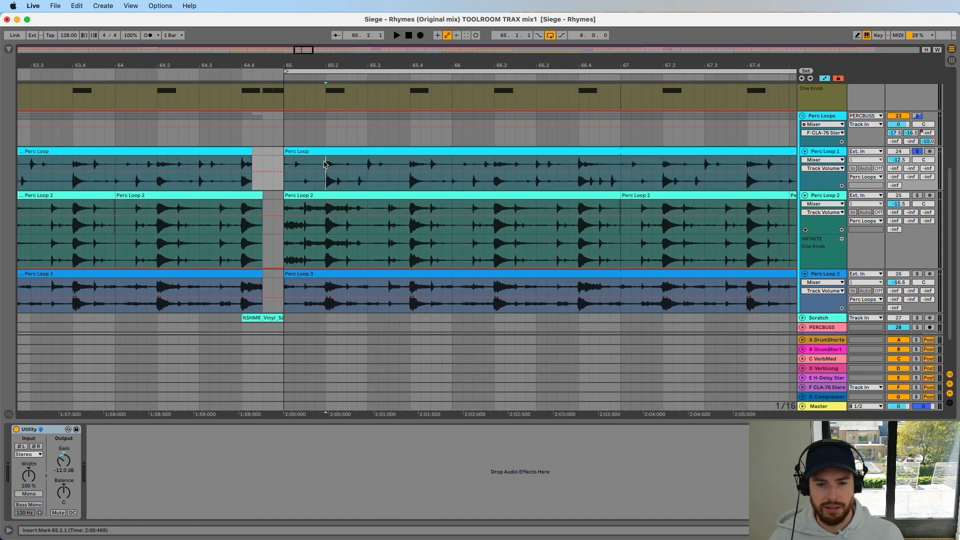
pyautogui.click(409, 159)
pyautogui.press('space')
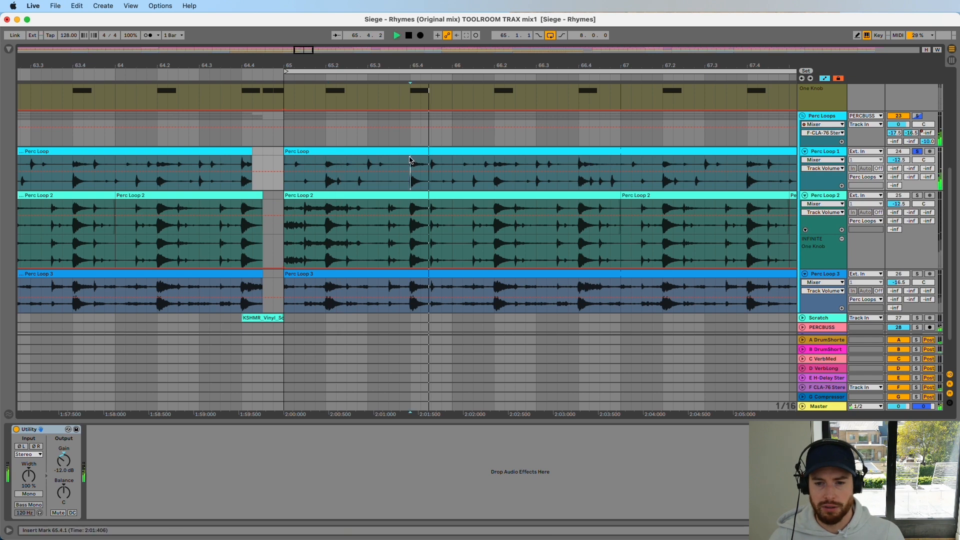
pyautogui.click(574, 161)
pyautogui.scroll(3, 704, 177)
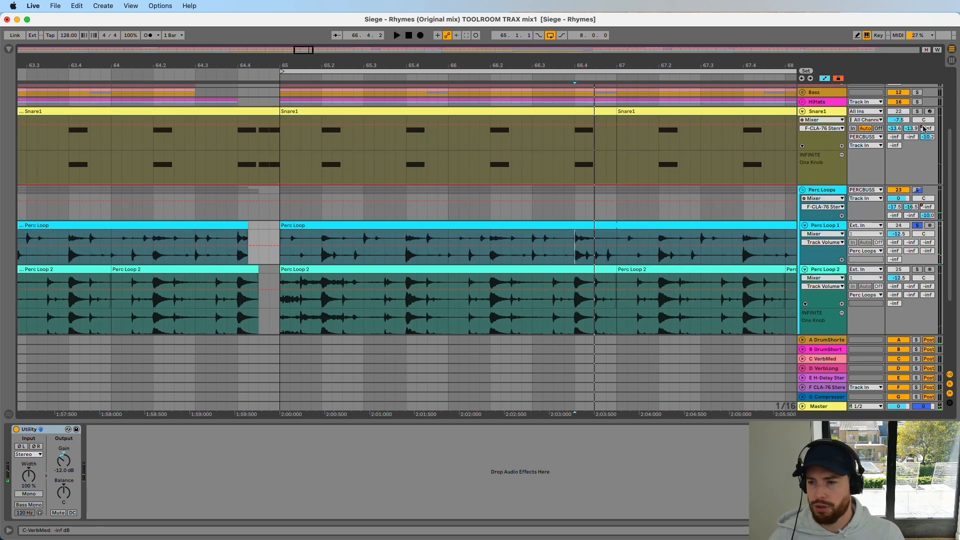
# Solo Snare1 together with Perc Loop 1 and play both from the start of bar 65.
pyautogui.click(290, 236)
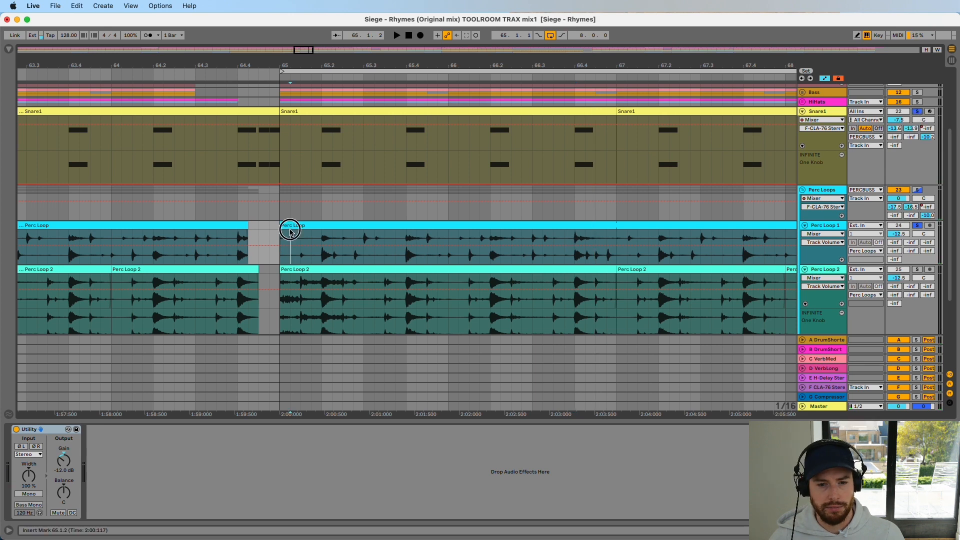
pyautogui.press('space')
pyautogui.scroll(-3, 407, 223)
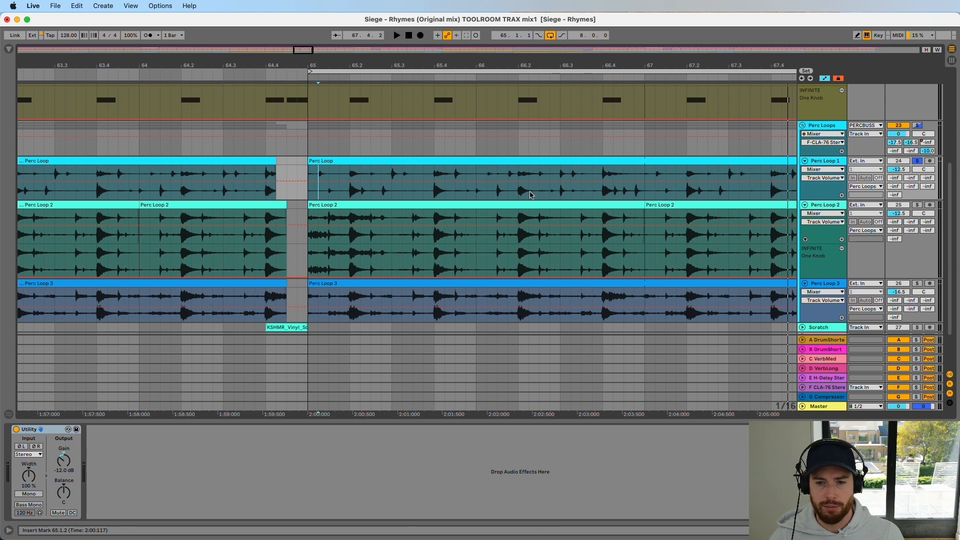
pyautogui.moveTo(715, 64); pyautogui.dragTo(676, 64)
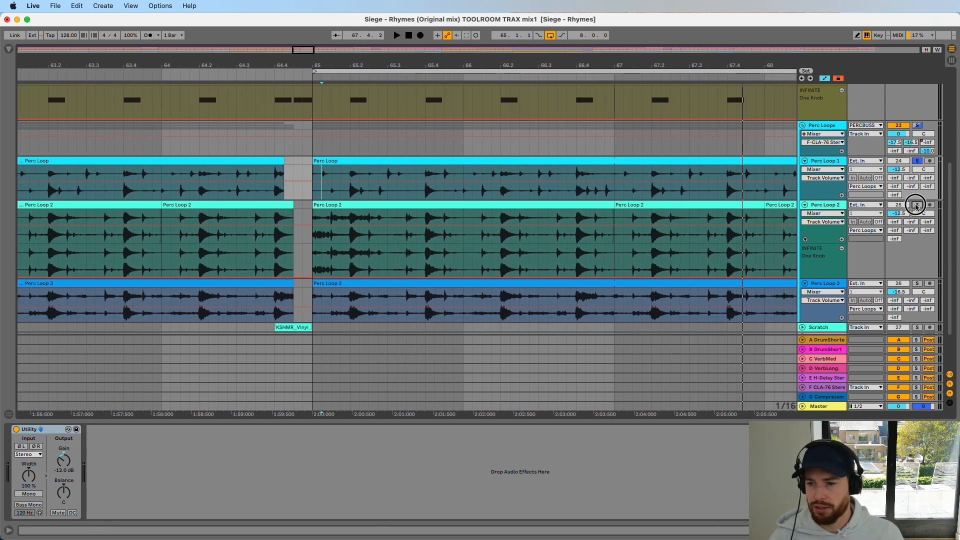
# Solo Perc Loop 2 alone and play its clip from bar 65, from 65.4 and from 66.2.
pyautogui.click(336, 204)
pyautogui.press('space')
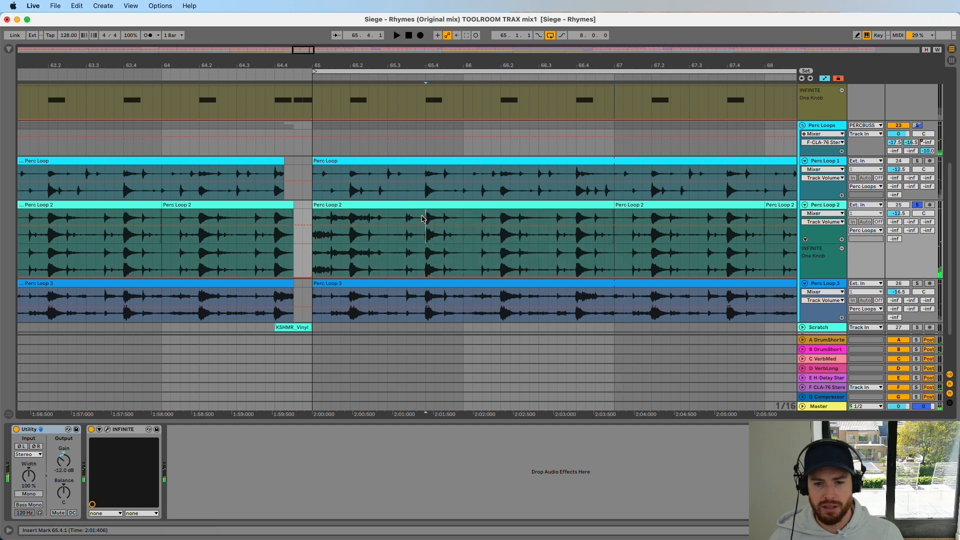
pyautogui.click(501, 219)
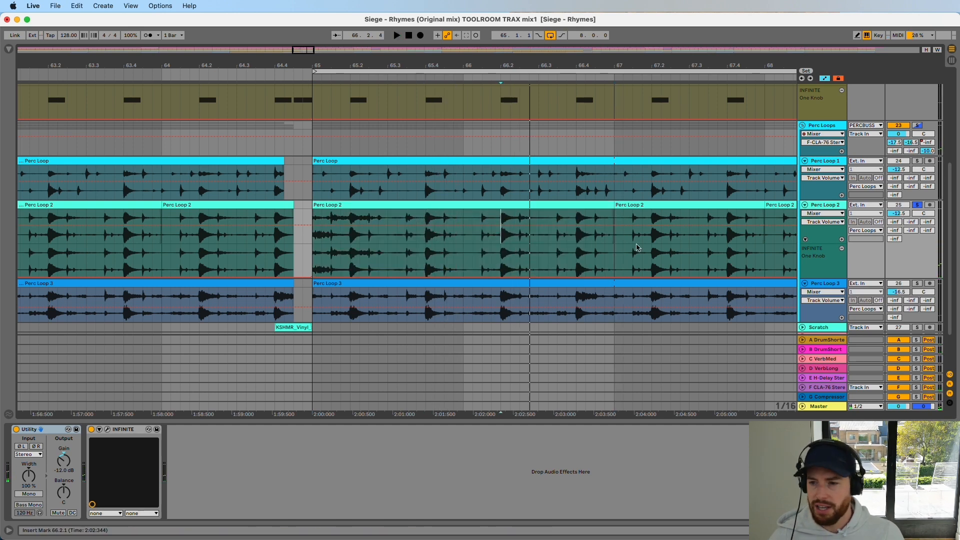
pyautogui.scroll(-2, 754, 202)
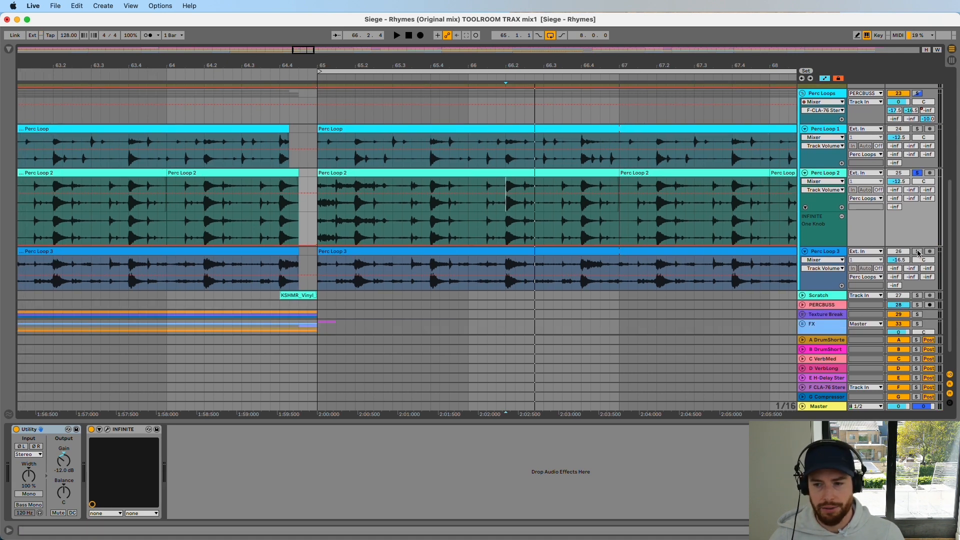
# Solo Perc Loop 3 alone and play its clip from bar 65.
pyautogui.click(335, 251)
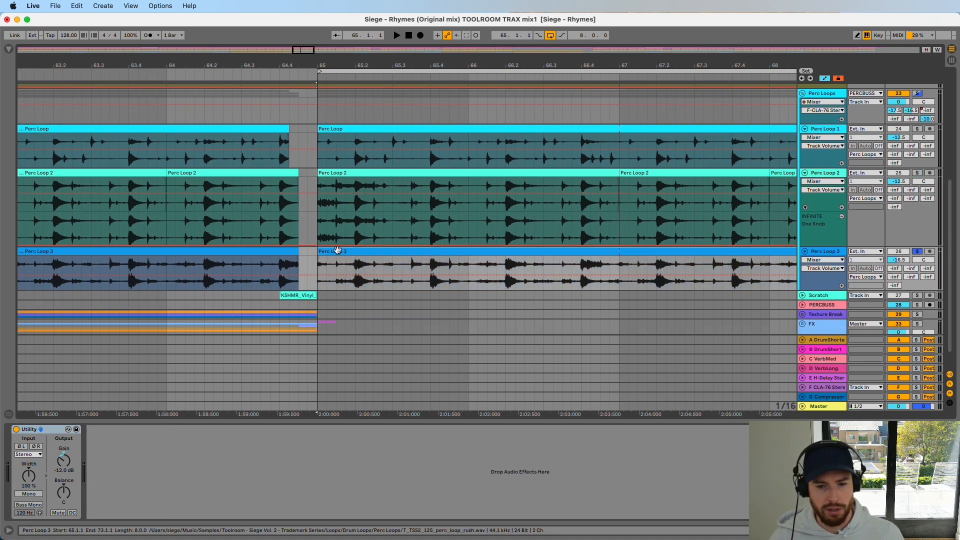
pyautogui.press('space')
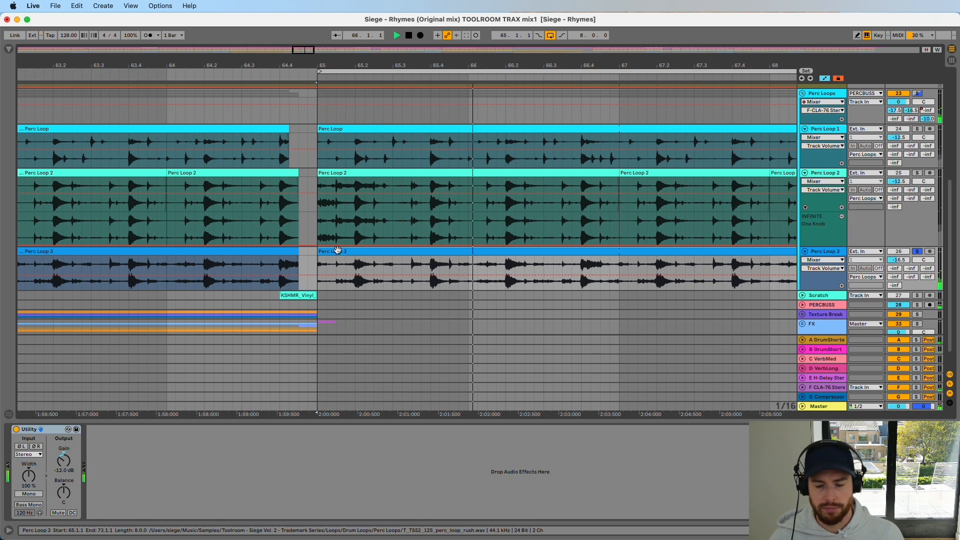
pyautogui.scroll(5, 820, 210)
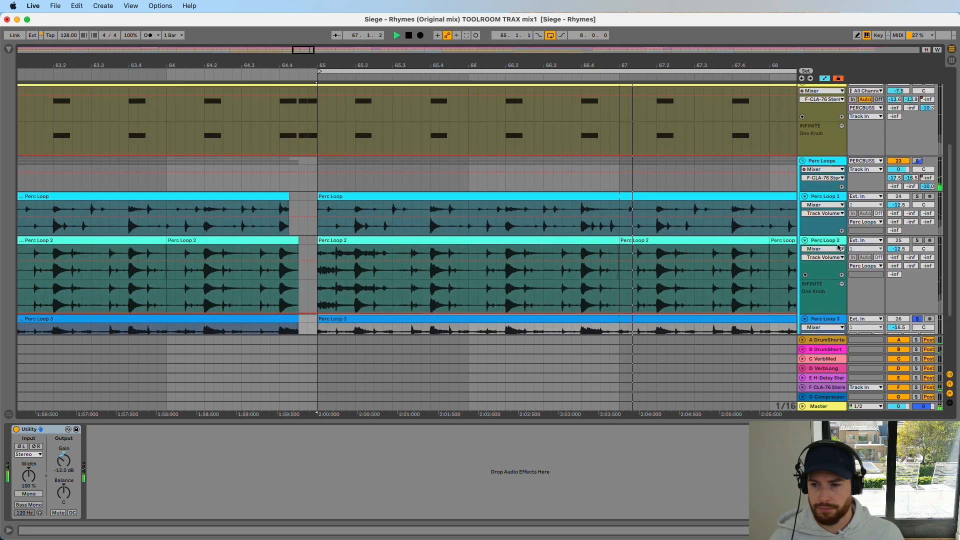
# Fold the Perc Loops group, solo it together with Snare1, and play the loop from bar 65.
pyautogui.click(802, 175)
pyautogui.scroll(5, 891, 241)
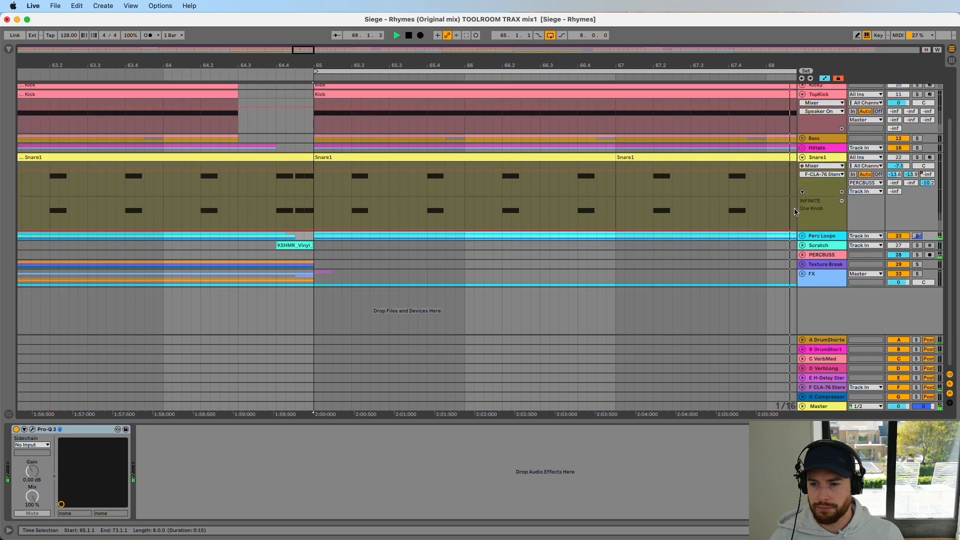
pyautogui.click(918, 264)
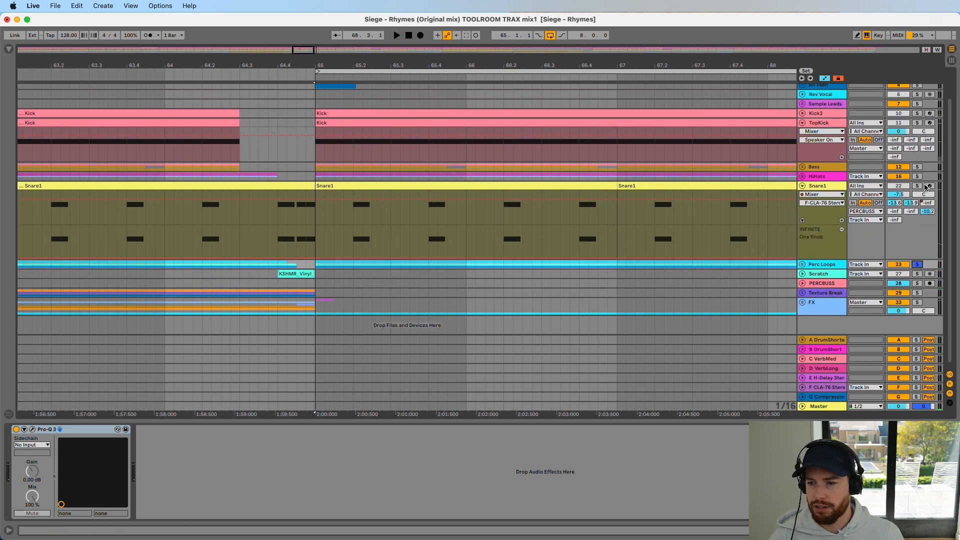
pyautogui.press('space')
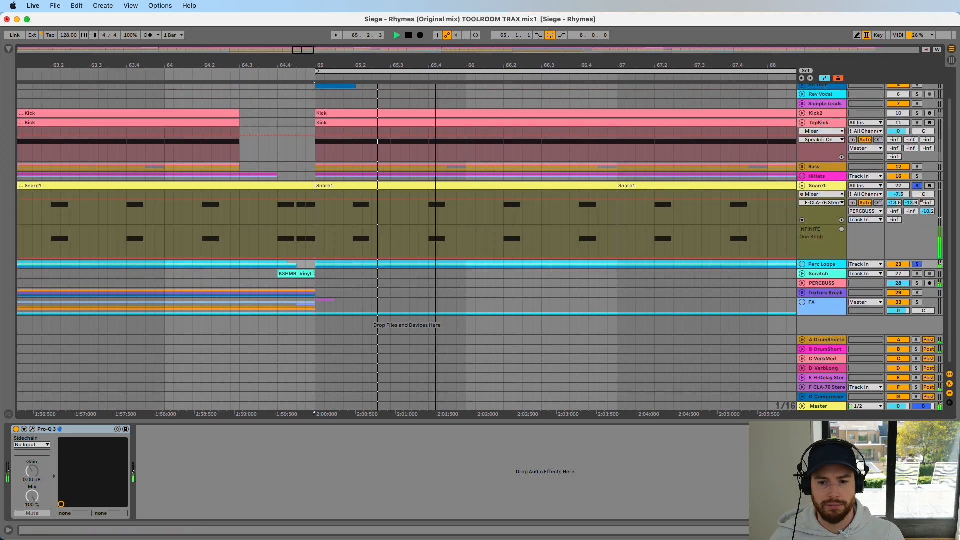
pyautogui.press('-')
pyautogui.press('-')
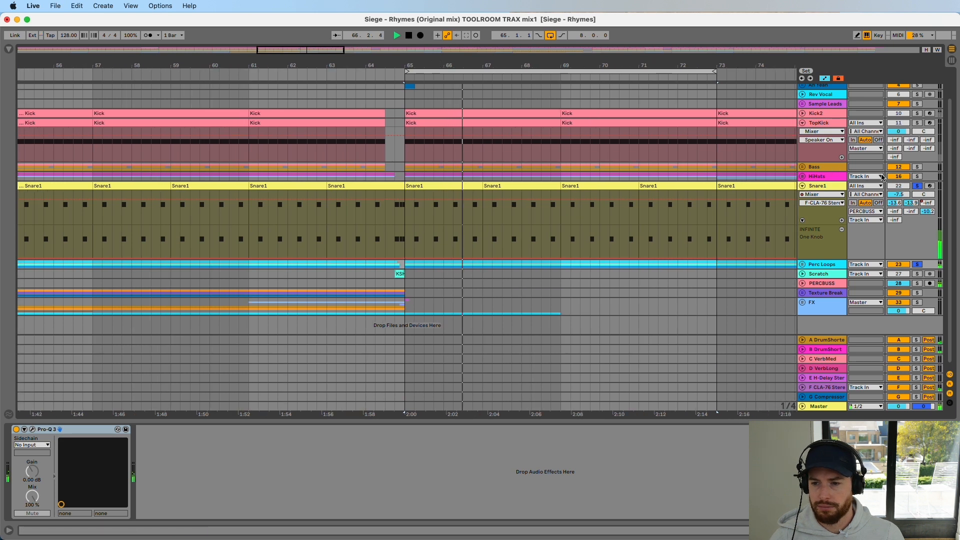
# Fold Snare1, play bars 65 to 73 with kicks, bass, hi-hats, snare and perc loops soloed, and clear all solos.
pyautogui.click(802, 185)
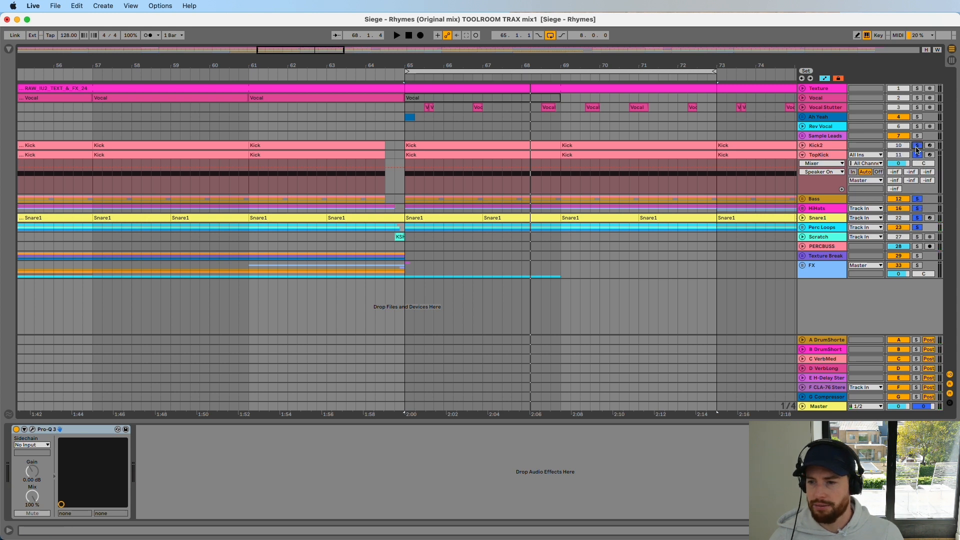
pyautogui.press('space')
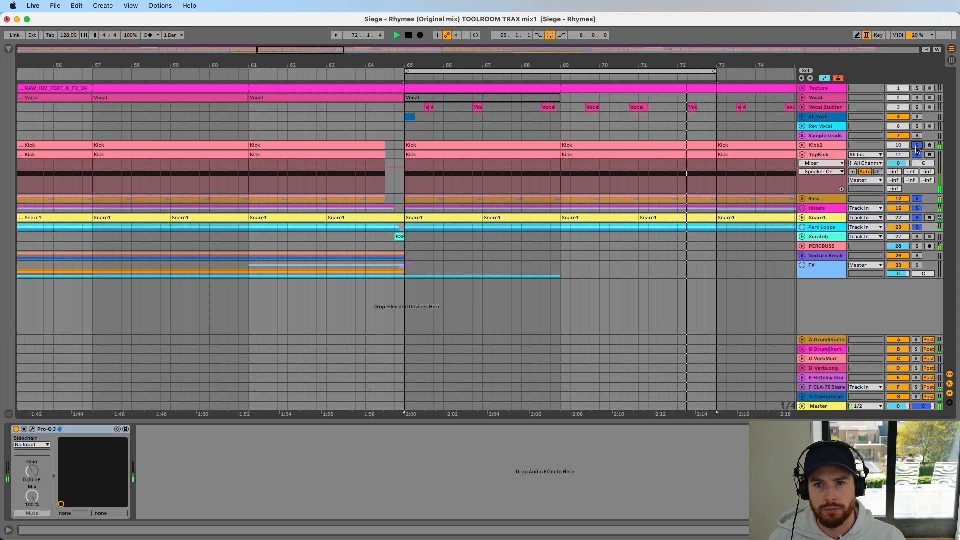
pyautogui.click(917, 146)
pyautogui.press('space')
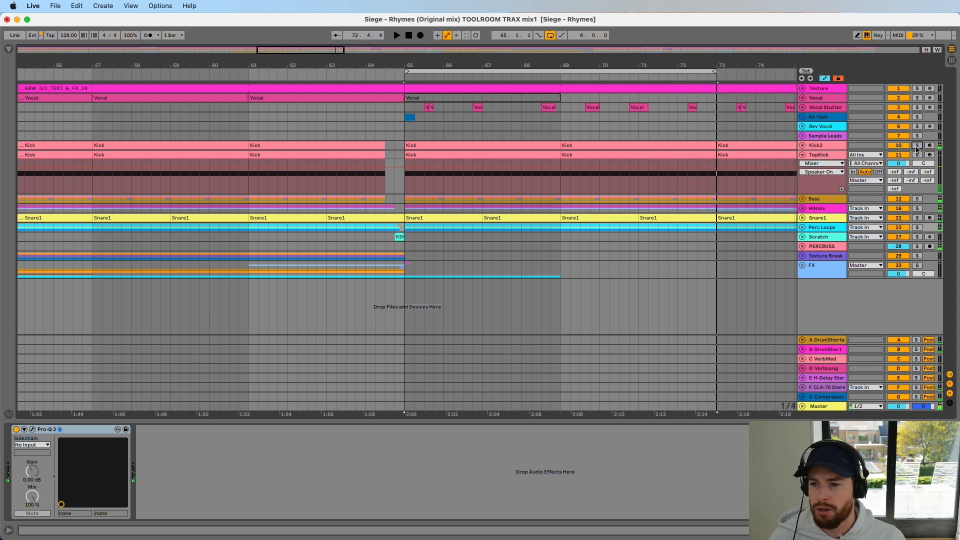
# Fold TopKick, solo the Scratch track, play its vinyl sample just before bar 65, and unsolo it.
pyautogui.click(802, 155)
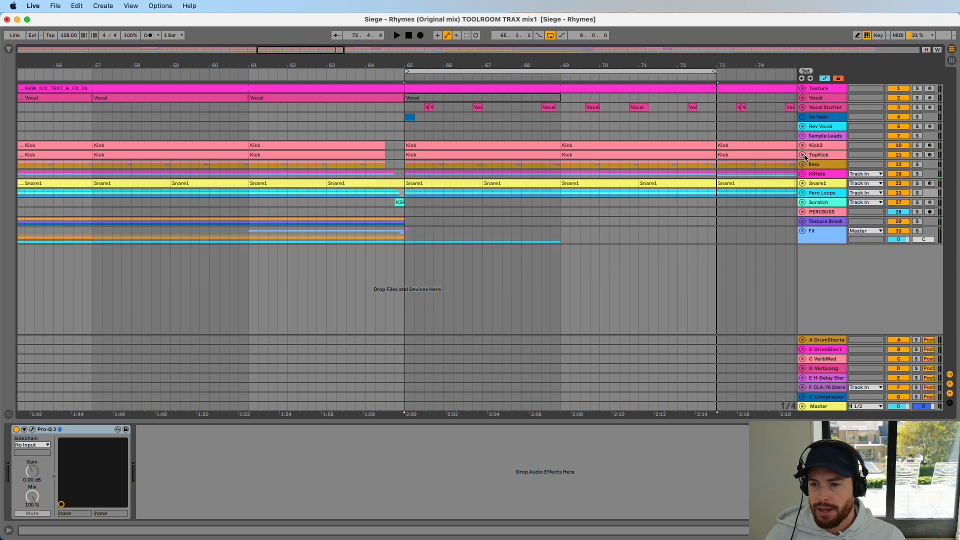
pyautogui.moveTo(567, 61); pyautogui.dragTo(567, 35)
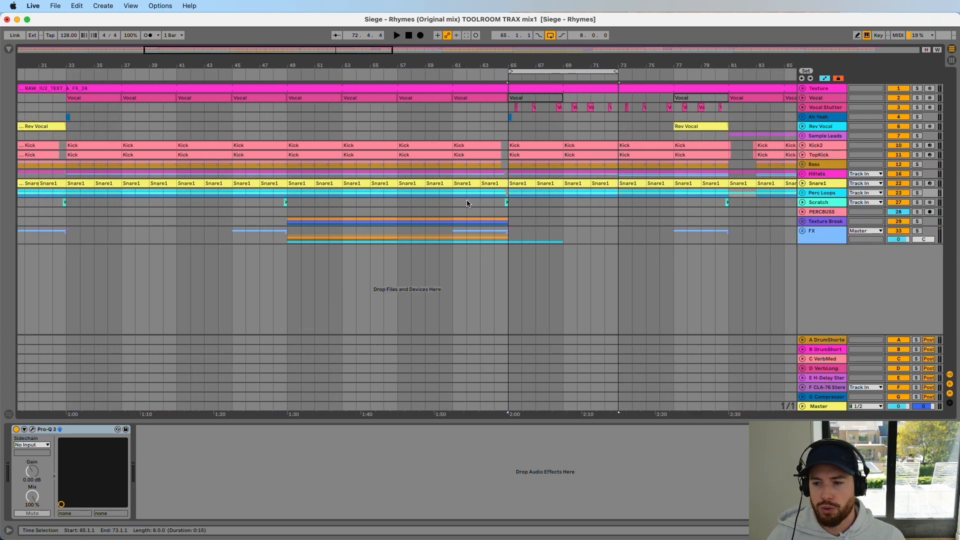
pyautogui.moveTo(502, 65); pyautogui.dragTo(502, 90)
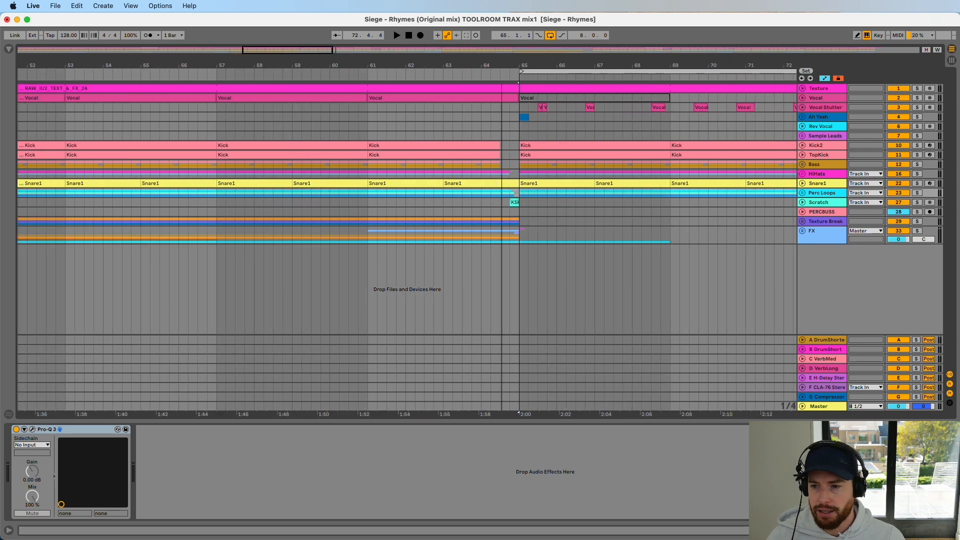
pyautogui.click(917, 203)
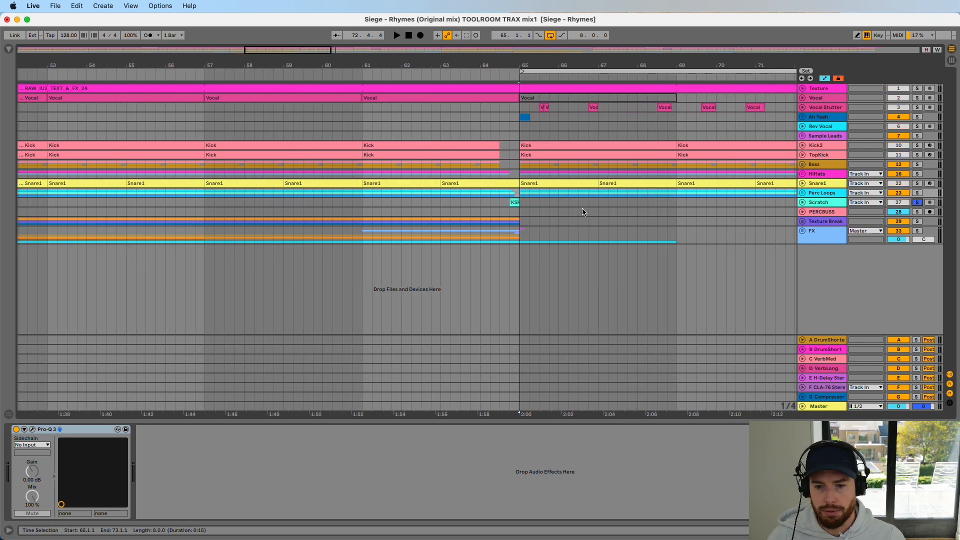
pyautogui.click(519, 215)
pyautogui.press('space')
pyautogui.click(917, 202)
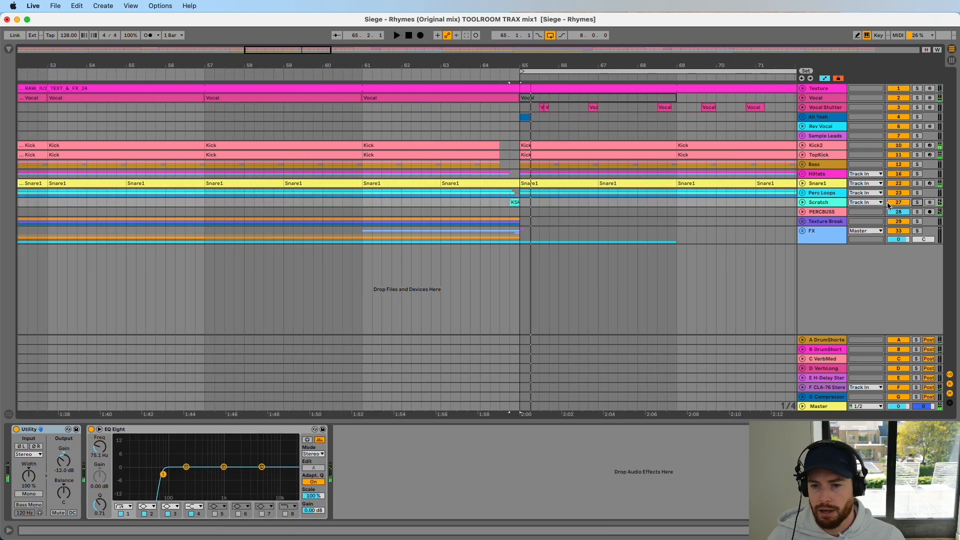
# Play the full mix from 64.3 through the Scratch sample into bar 65.
pyautogui.click(501, 202)
pyautogui.press('space')
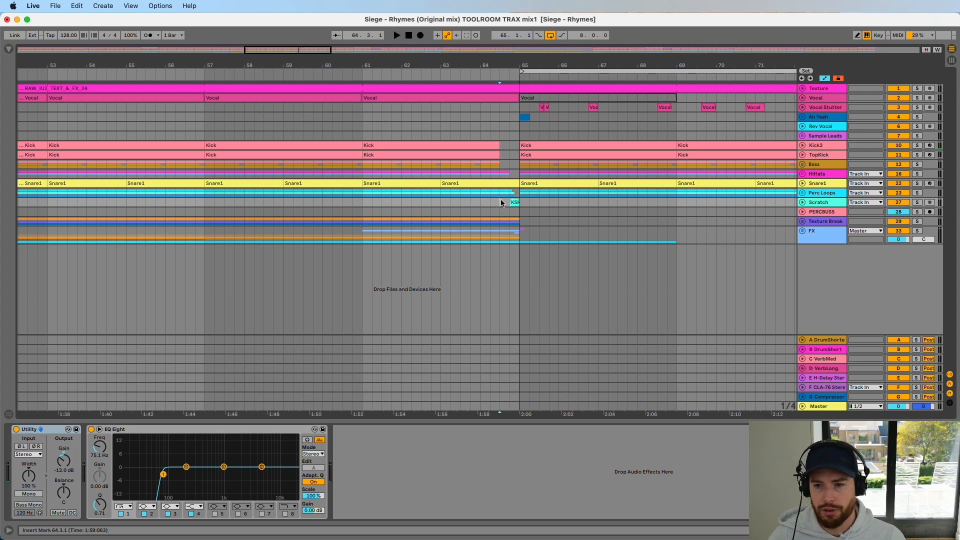
pyautogui.press('space')
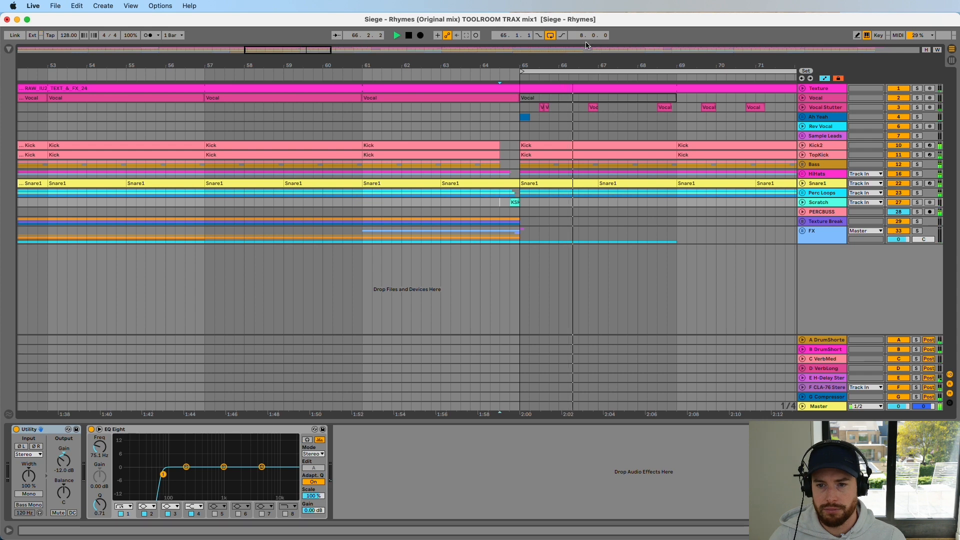
# Solo the Texture Break group, play it from bar 57, and show its sections across the whole arrangement.
pyautogui.moveTo(581, 64); pyautogui.dragTo(580, 64)
pyautogui.click(452, 221)
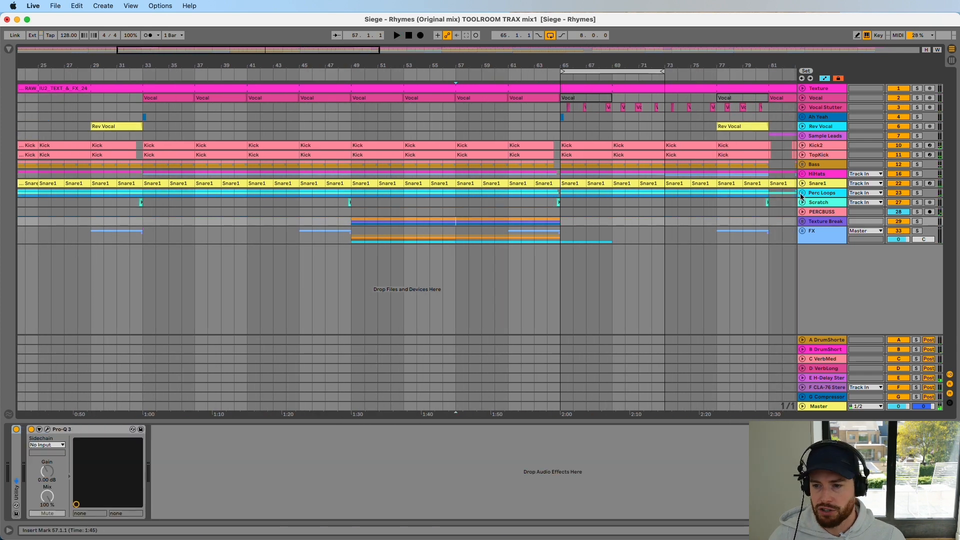
pyautogui.click(917, 220)
pyautogui.press('space')
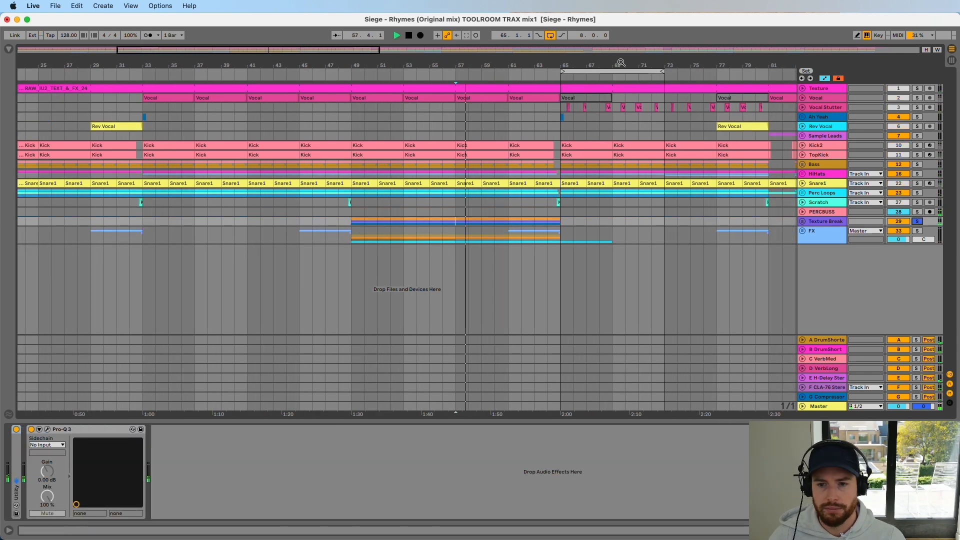
pyautogui.moveTo(415, 68); pyautogui.dragTo(415, 63)
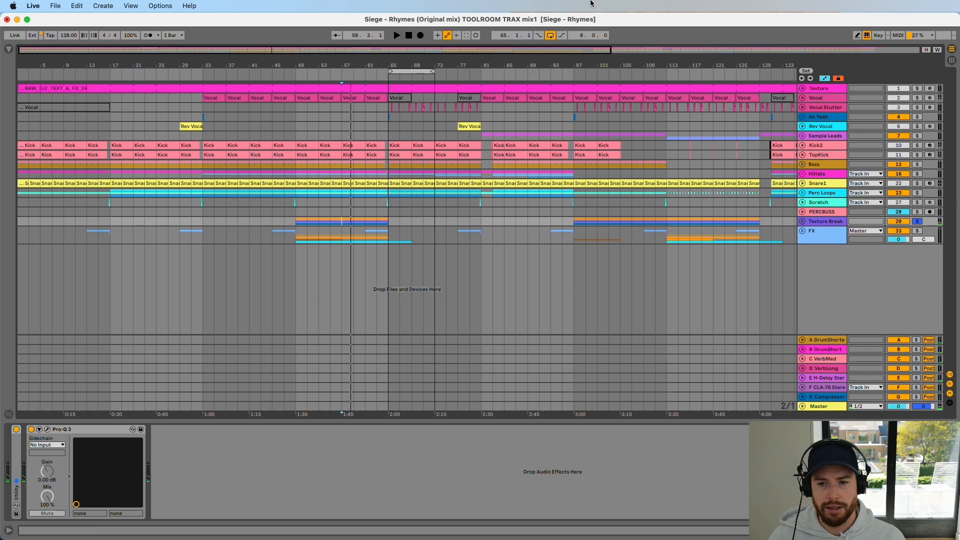
# Unsolo Texture Break and play the full mix from bar 113 through the start of the breakdown.
pyautogui.click(667, 212)
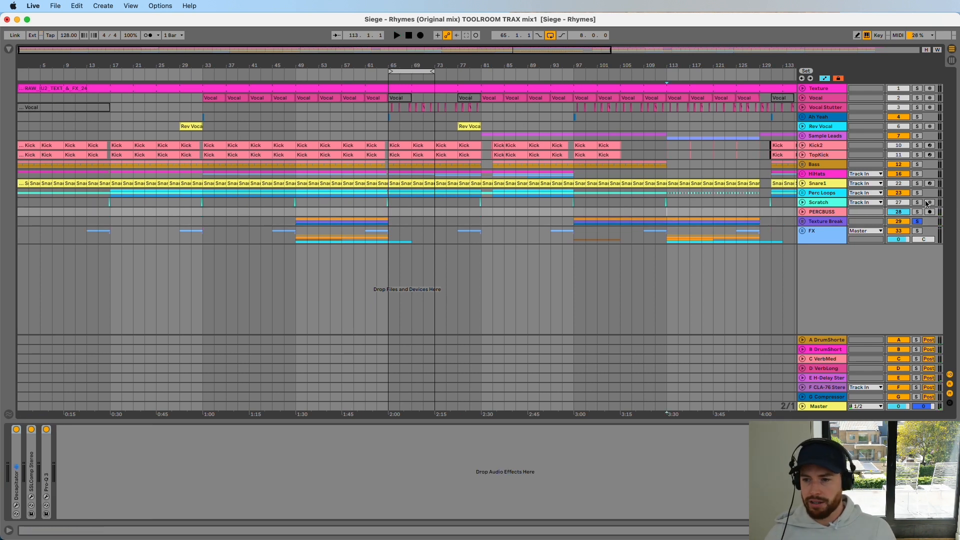
pyautogui.click(916, 222)
pyautogui.press('space')
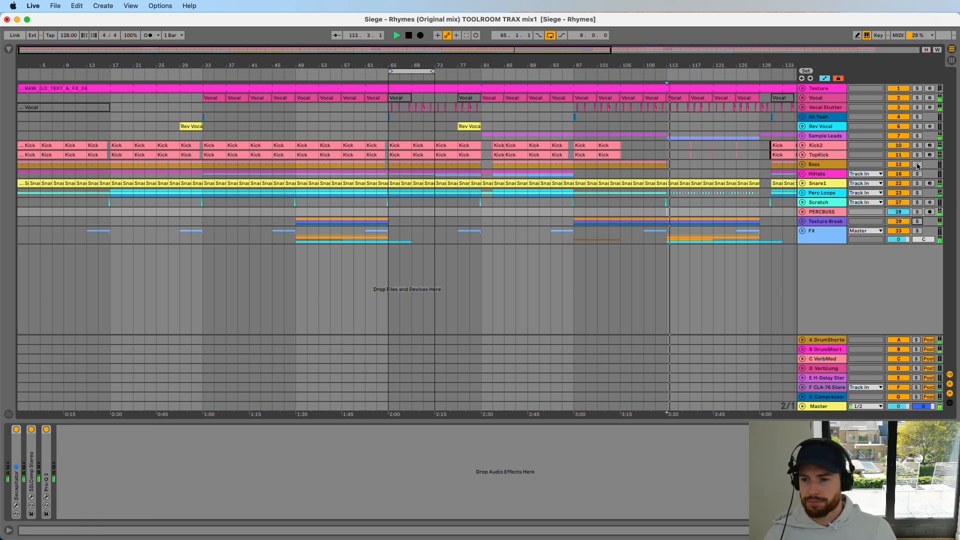
pyautogui.hscroll(5, 652, 154)
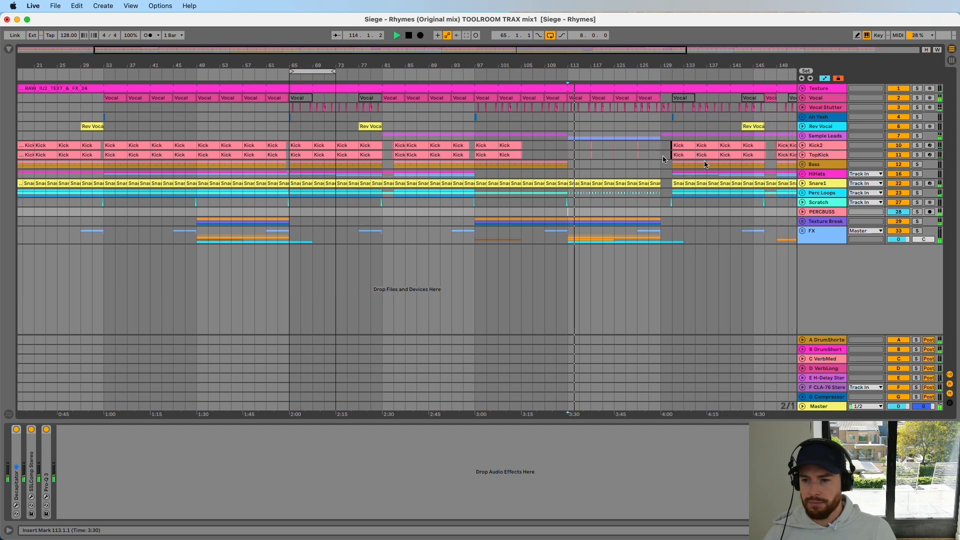
pyautogui.click(917, 212)
pyautogui.click(917, 211)
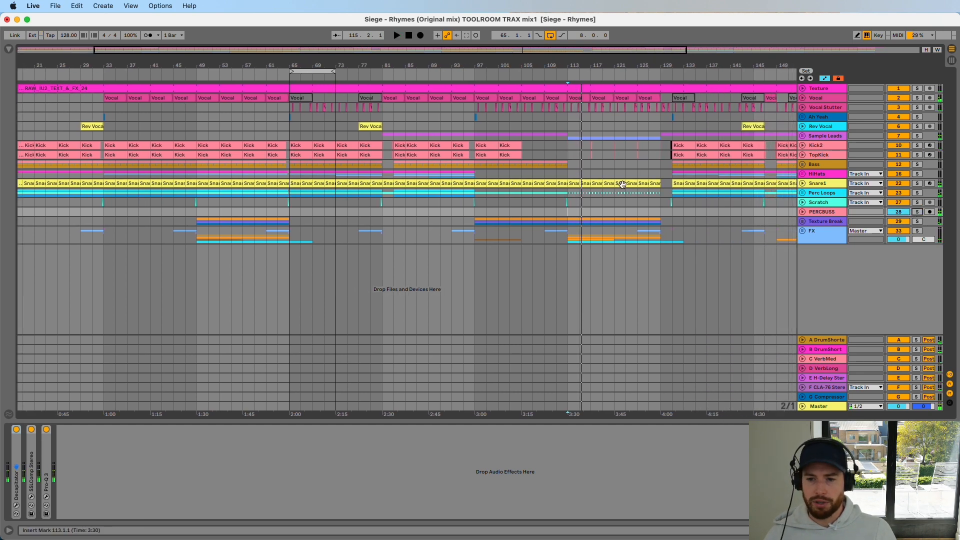
# Play the breakdown from bar 124 with the Texture Break group muted, and mute the Sample Leads group.
pyautogui.press('+')
pyautogui.press('+')
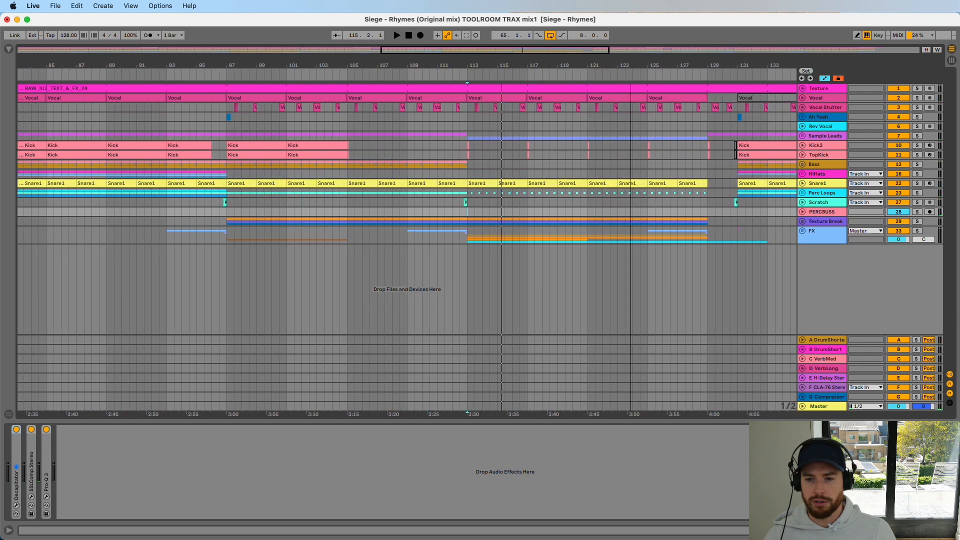
pyautogui.click(630, 226)
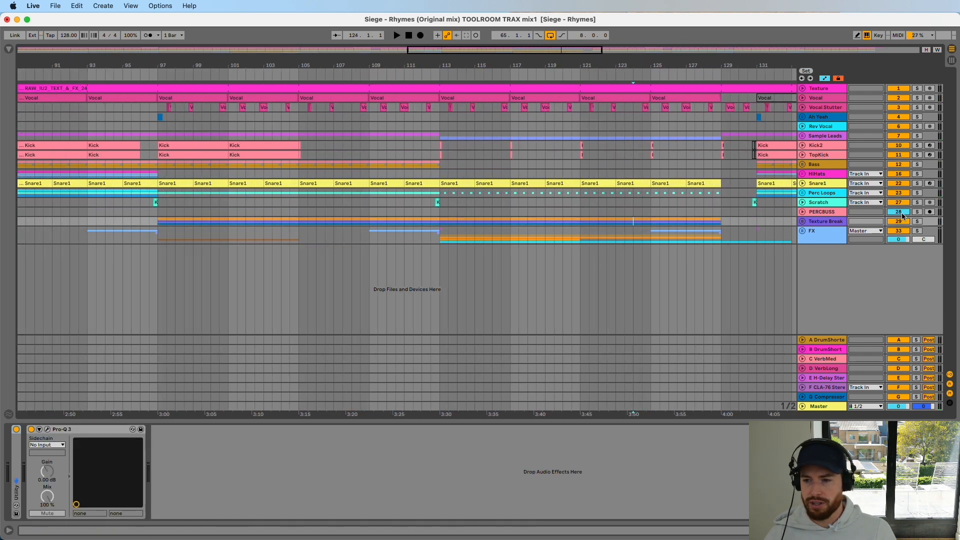
pyautogui.press('space')
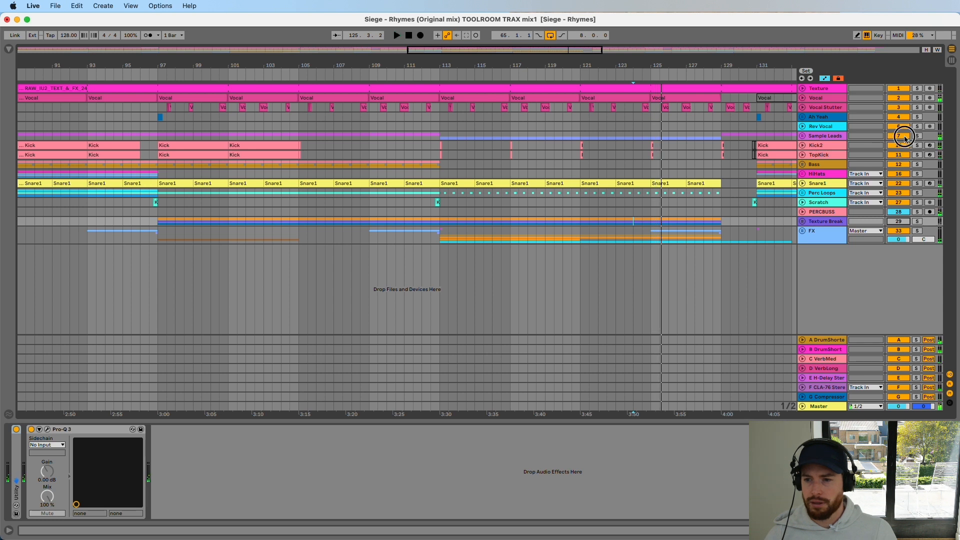
pyautogui.press('space')
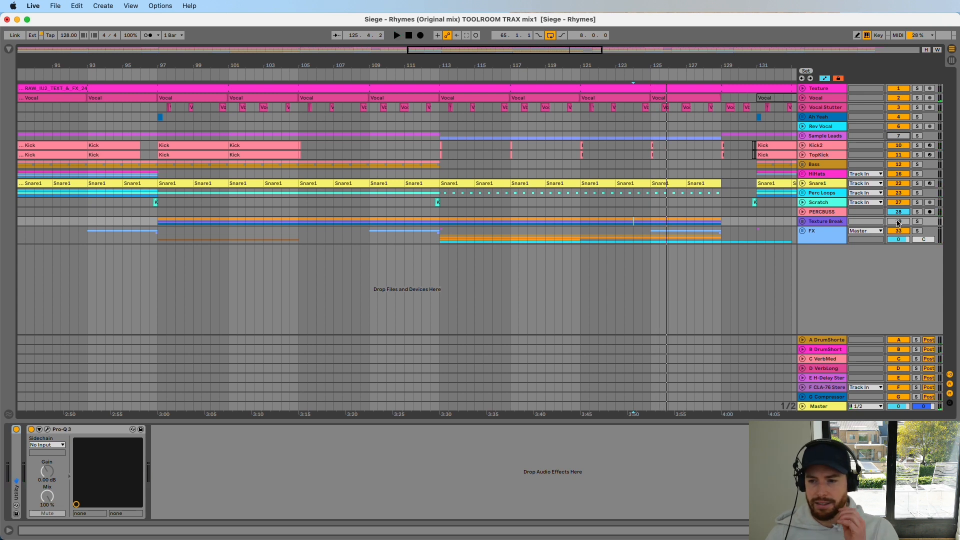
# Play the breakdown from 122.3 with Sample Leads muted, compare Texture Break off and on, and reactivate Sample Leads.
pyautogui.press('space')
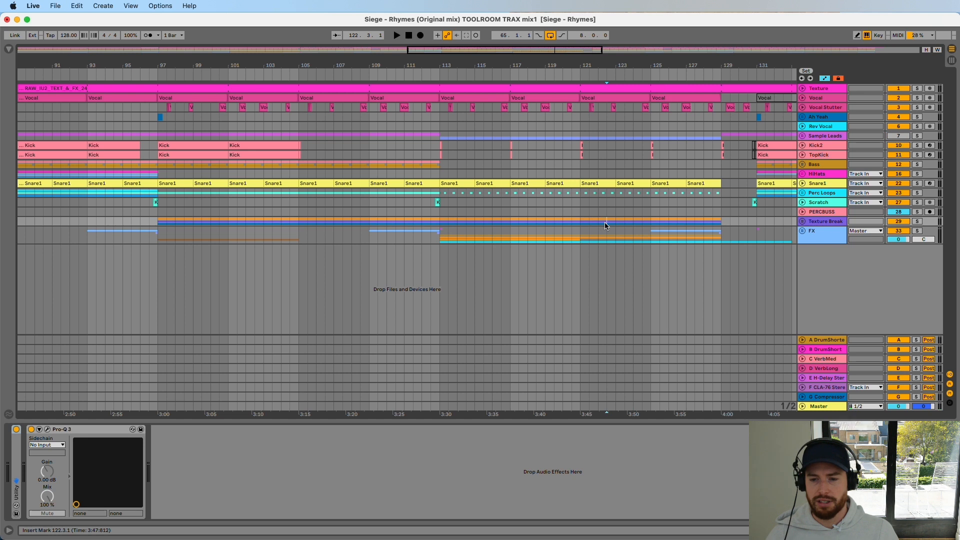
pyautogui.press('space')
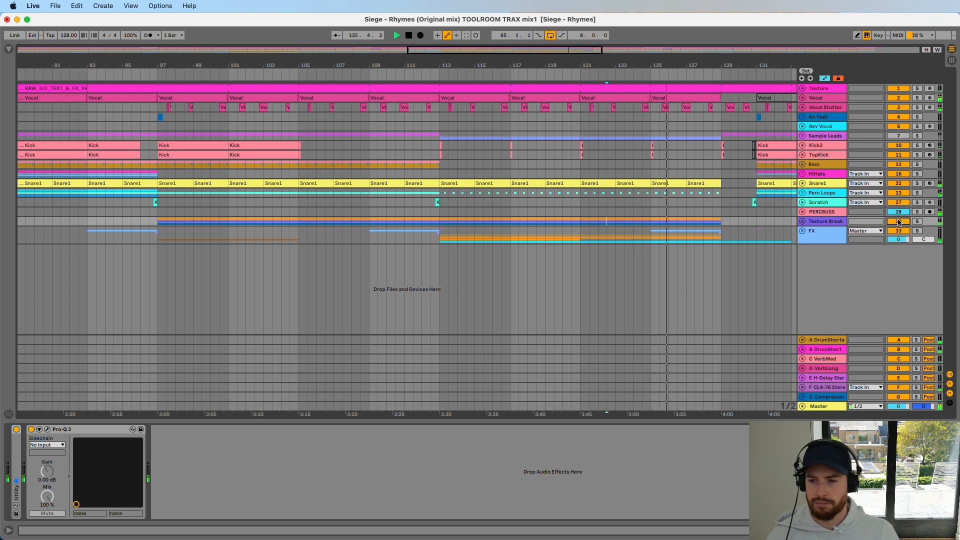
pyautogui.press('space')
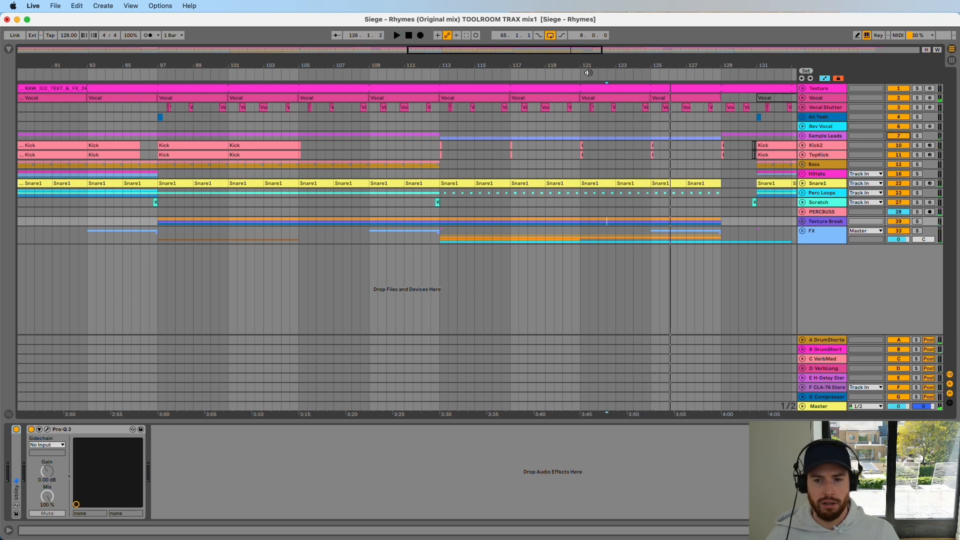
# Unfold and solo the FX group, and play its risers and effects from bar 47.
pyautogui.moveTo(590, 66); pyautogui.dragTo(478, 65)
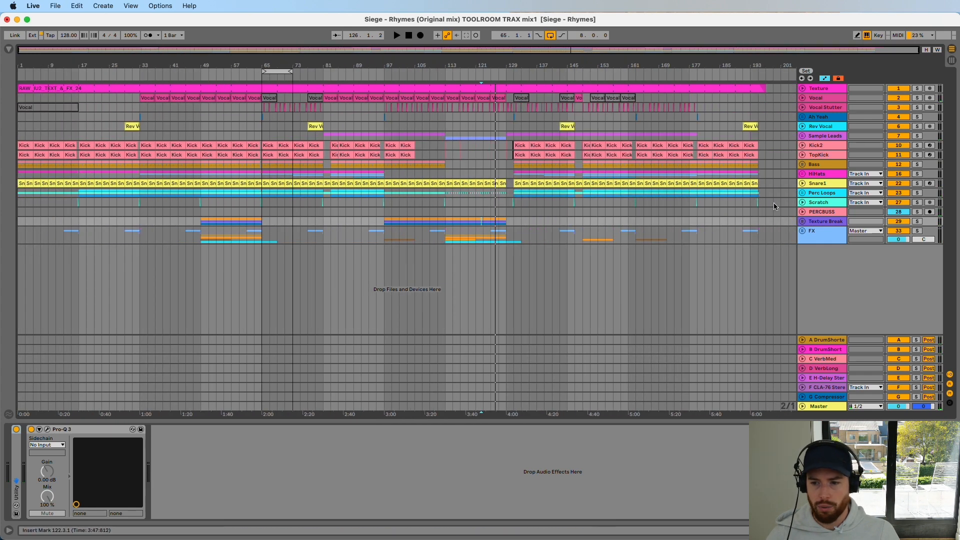
pyautogui.click(802, 232)
pyautogui.click(918, 232)
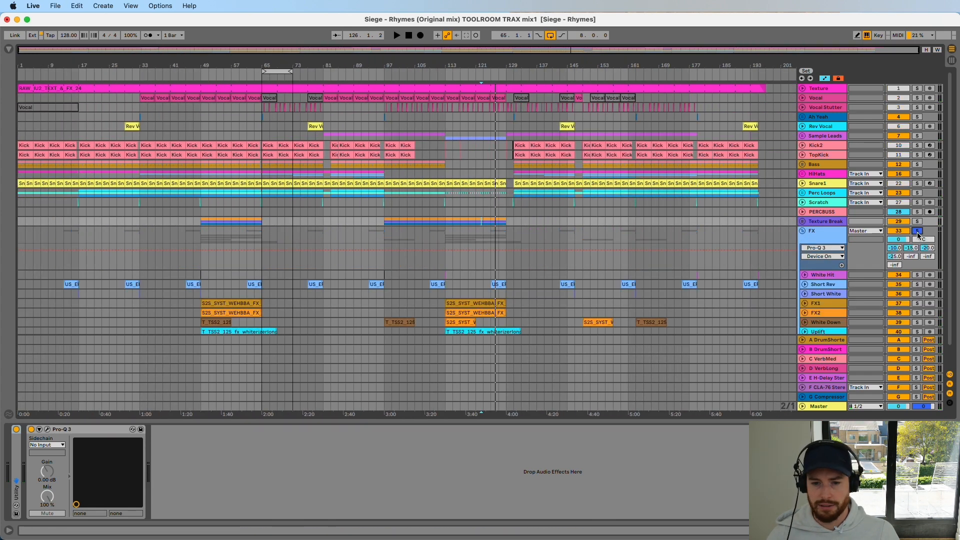
pyautogui.click(224, 300)
pyautogui.click(195, 275)
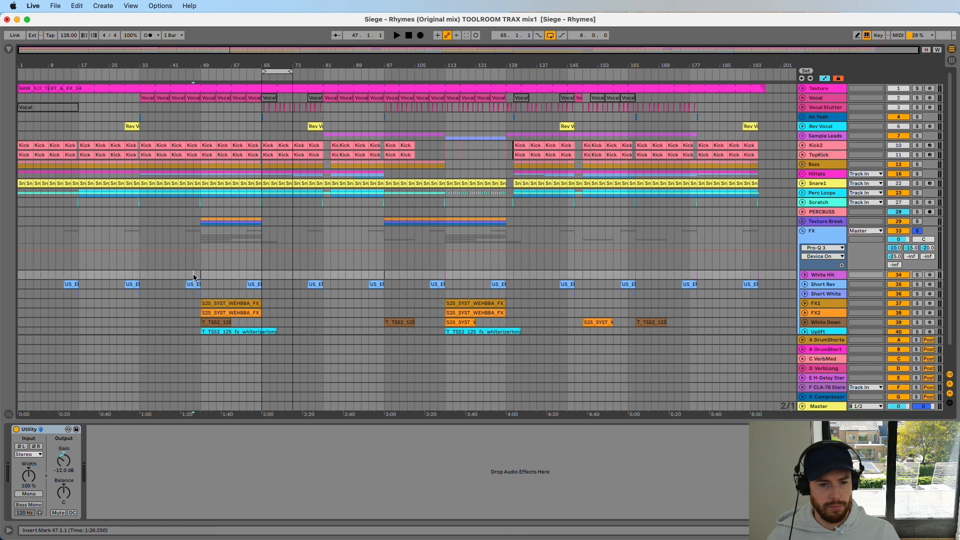
pyautogui.press('space')
pyautogui.press('+')
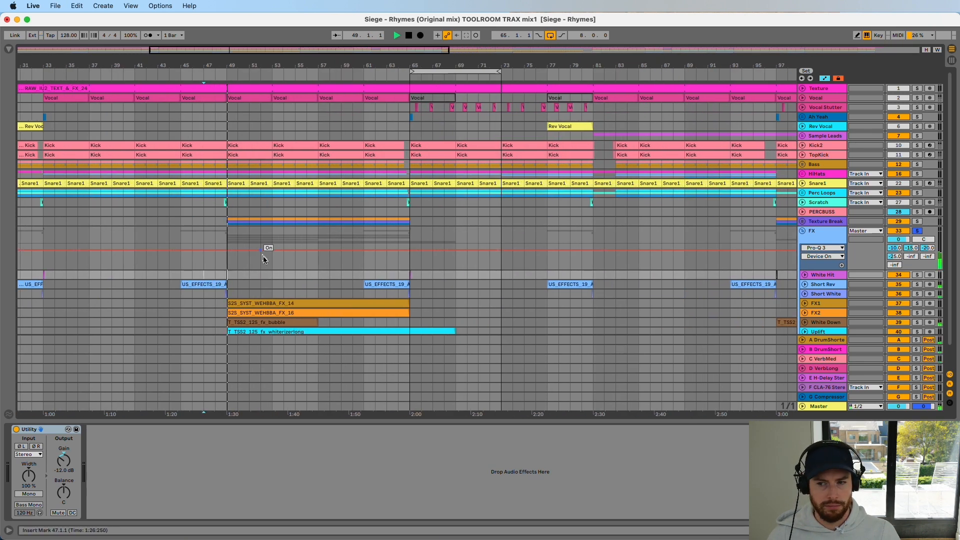
# Unsolo and fold the FX group, and play the full mix through bar 64 into bar 65.
pyautogui.scroll(-3, 271, 275)
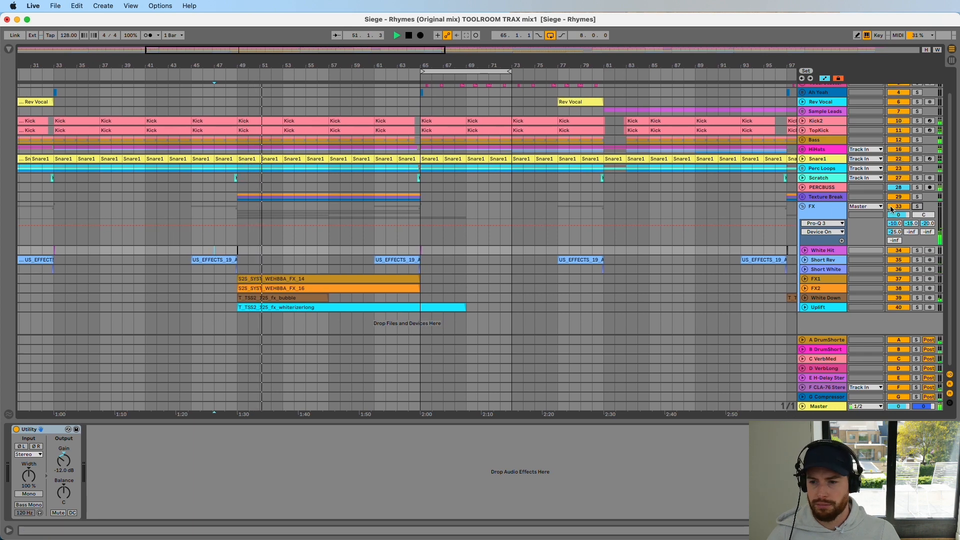
pyautogui.click(803, 206)
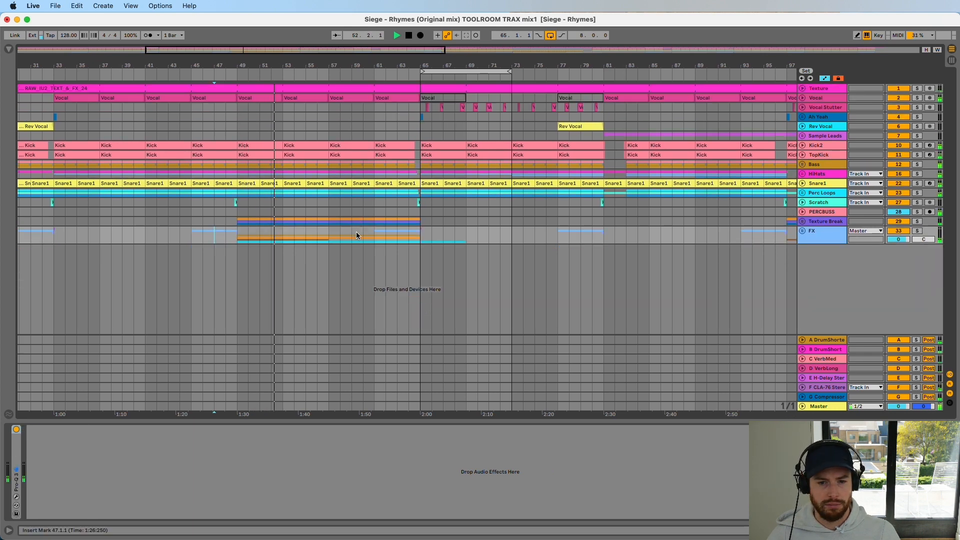
pyautogui.click(354, 232)
pyautogui.click(398, 233)
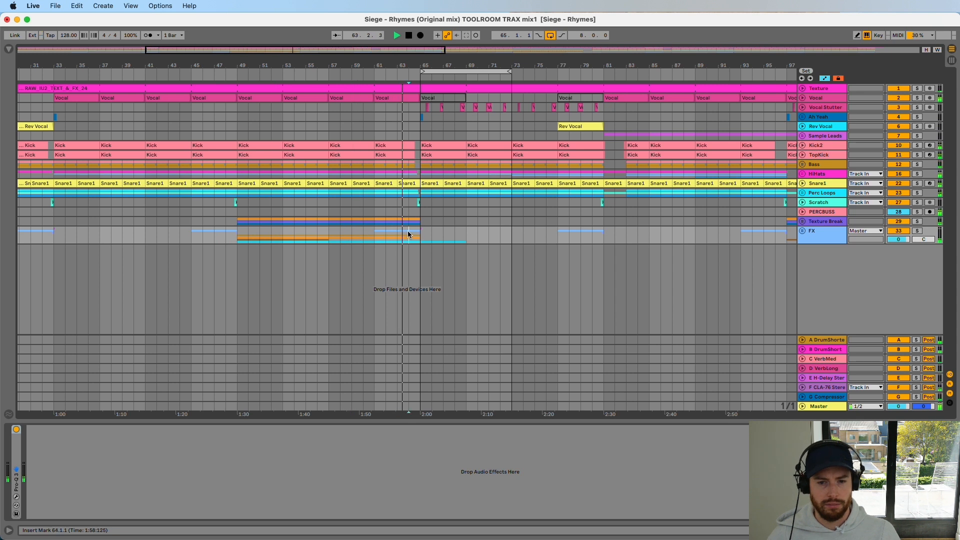
pyautogui.click(408, 232)
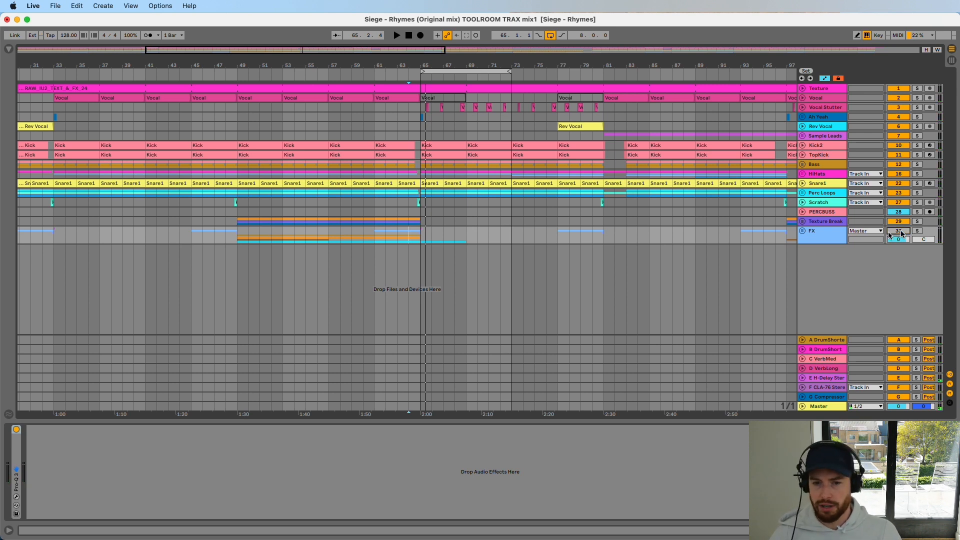
# Compare the transition into bar 65, playing from bar 62 with the FX group muted and from bar 64 with it active.
pyautogui.click(386, 228)
pyautogui.press('space')
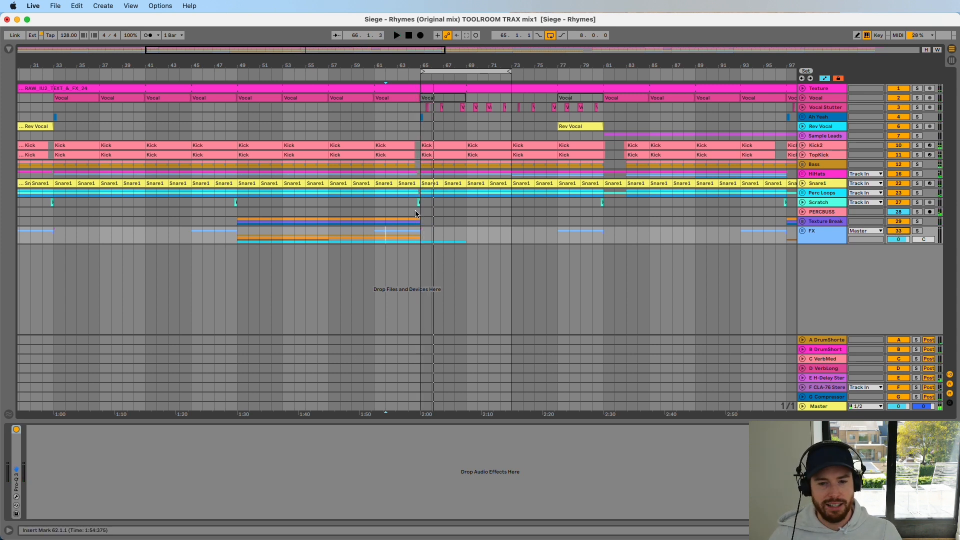
pyautogui.click(404, 234)
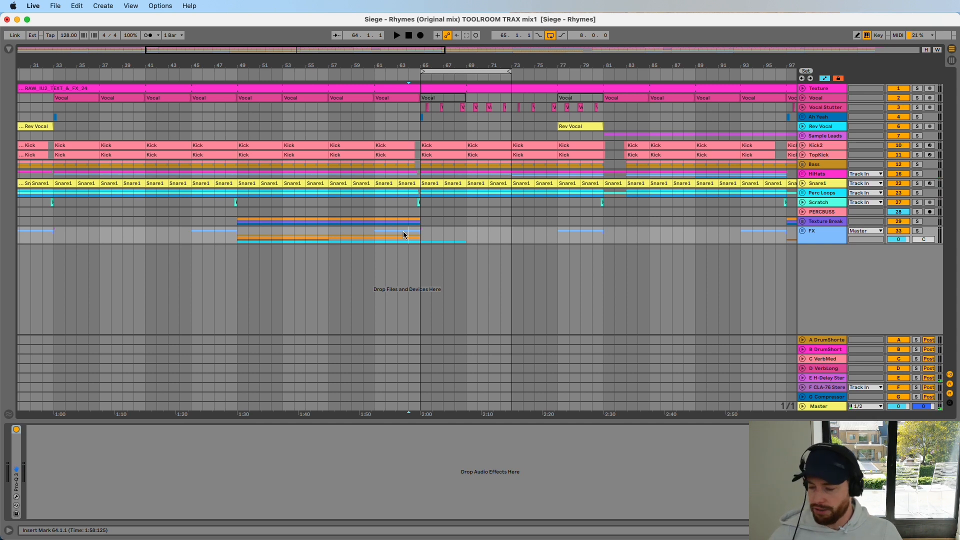
pyautogui.press('space')
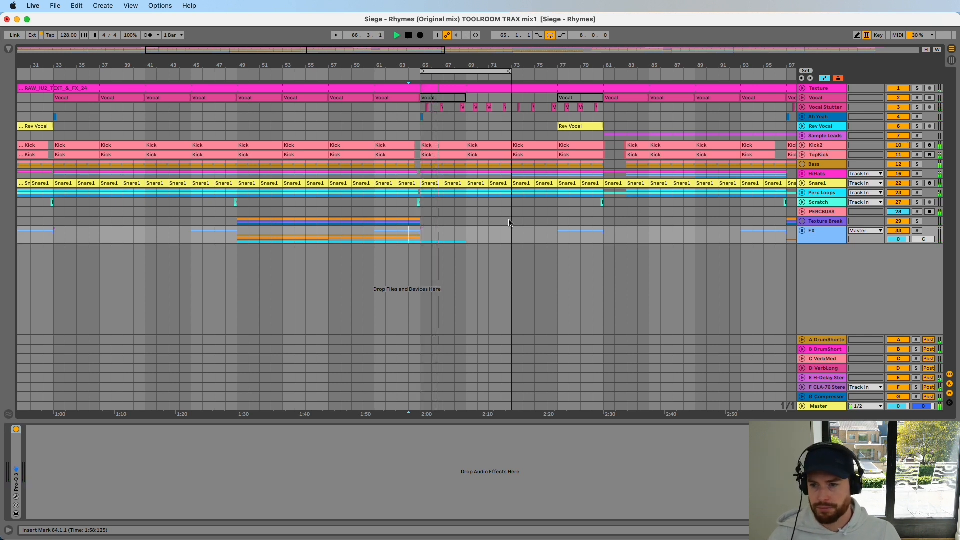
pyautogui.click(476, 256)
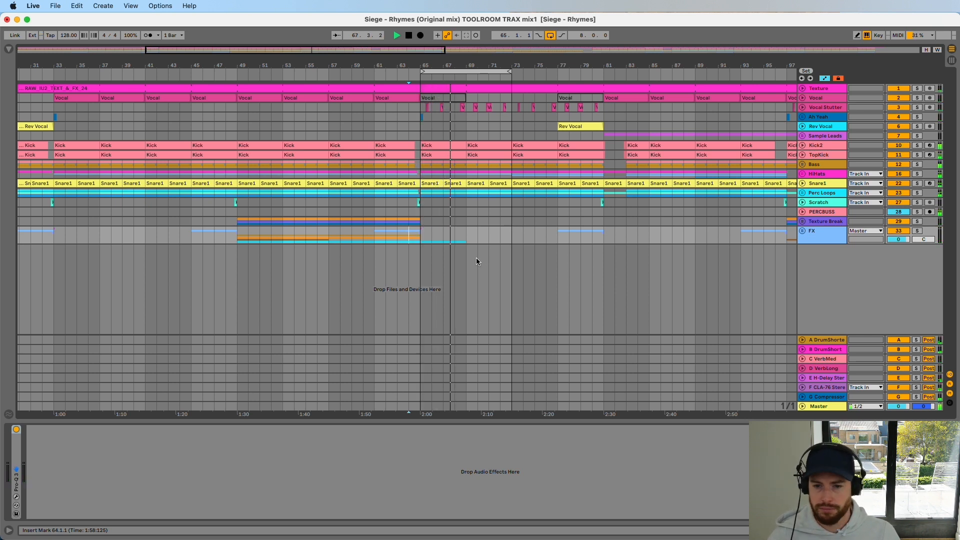
pyautogui.press('space')
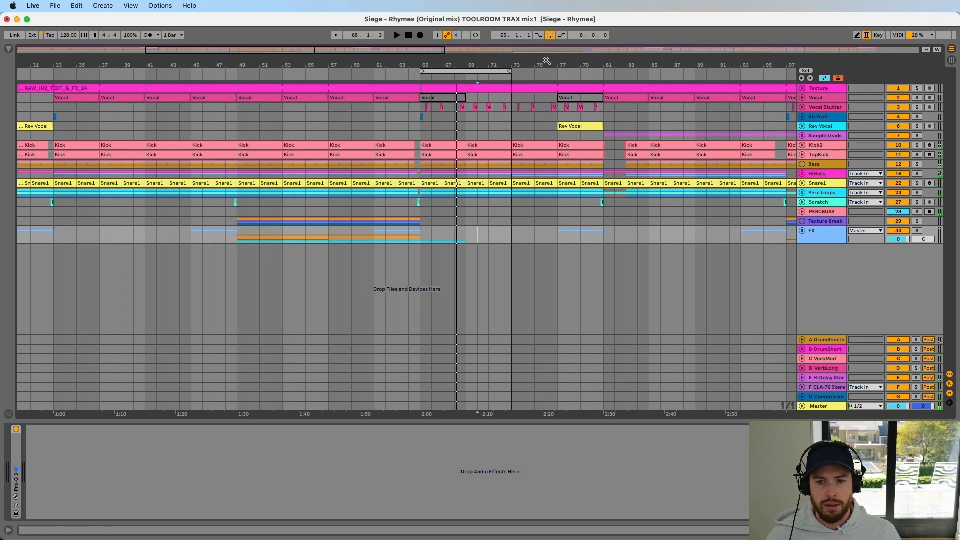
# Unfold and solo the Sample Leads group, and play its Perc clips from bar 81 and from bar 103.
pyautogui.moveTo(305, 75); pyautogui.dragTo(305, 61)
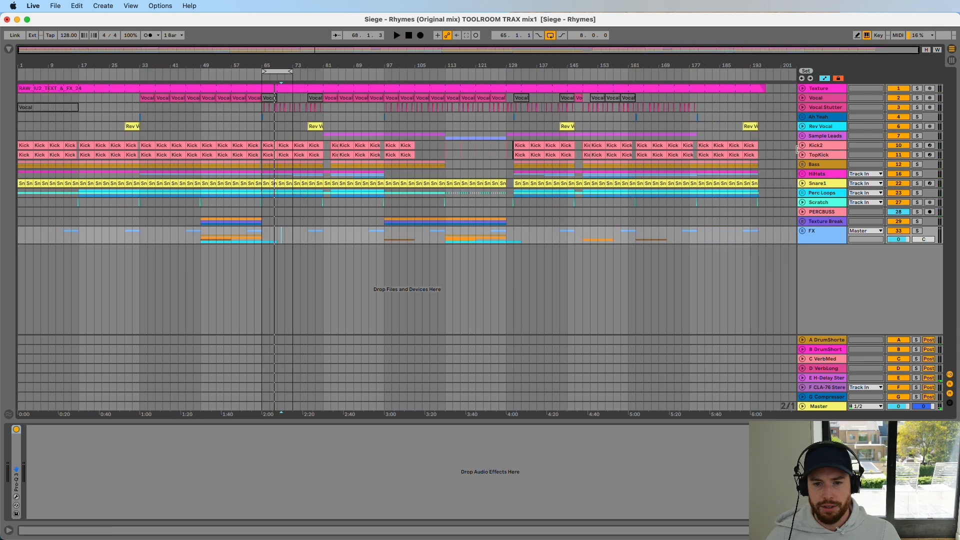
pyautogui.click(802, 137)
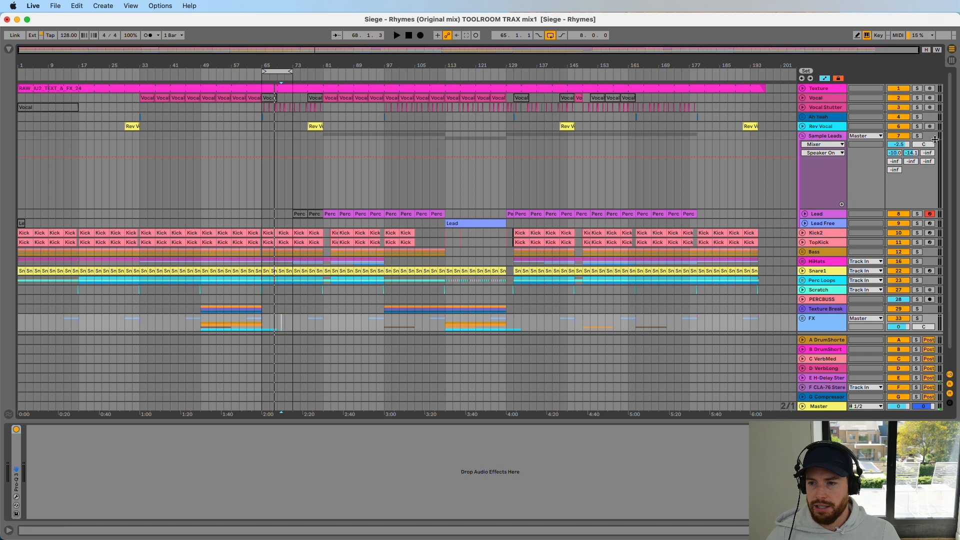
pyautogui.click(916, 137)
pyautogui.click(324, 213)
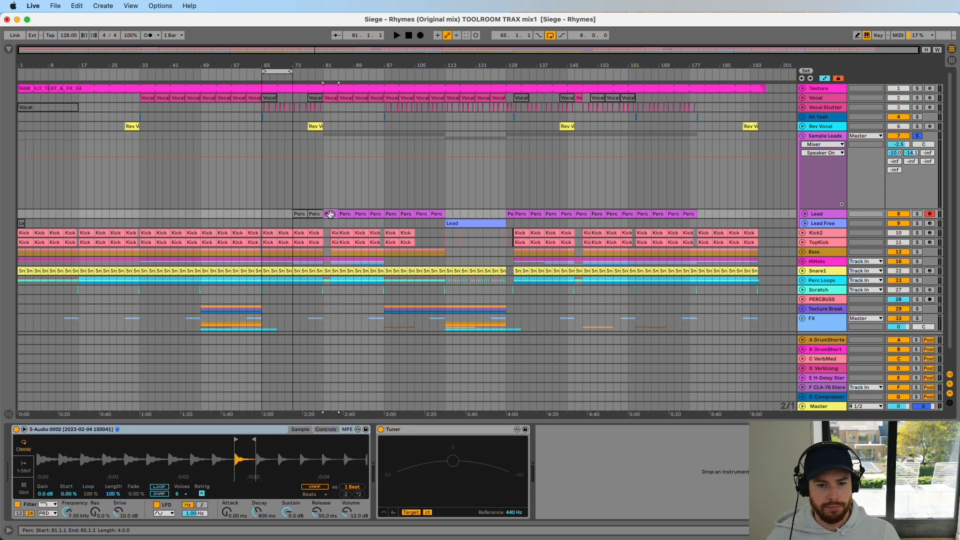
pyautogui.press('space')
pyautogui.click(402, 196)
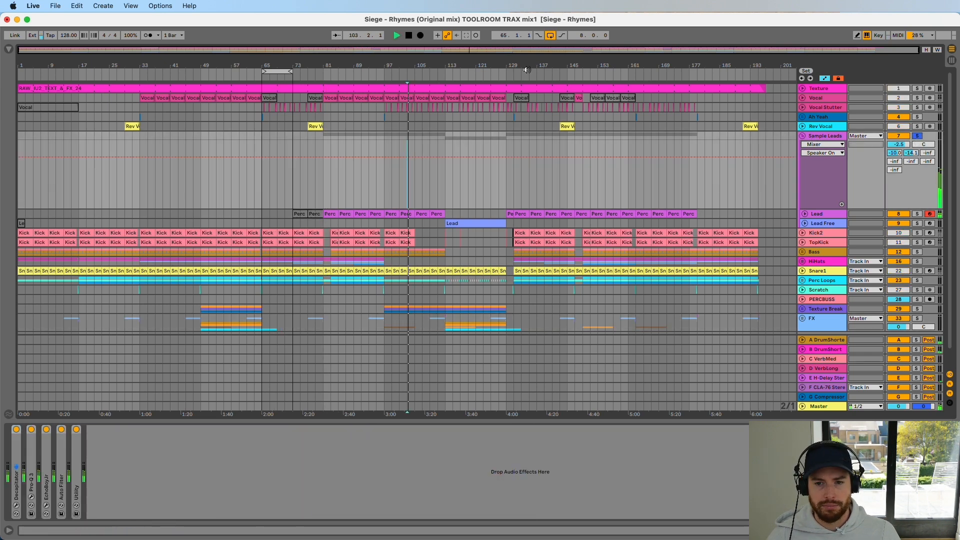
# Unfold the Lead and Lead Free tracks to show the Arpeggiator Free Rate automation around bars 113 to 129.
pyautogui.press('+')
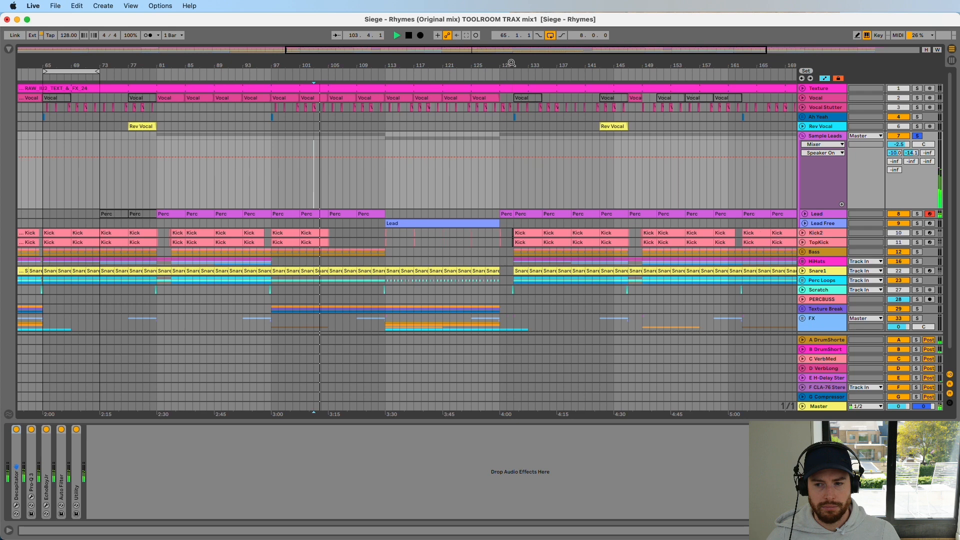
pyautogui.click(803, 224)
pyautogui.click(809, 214)
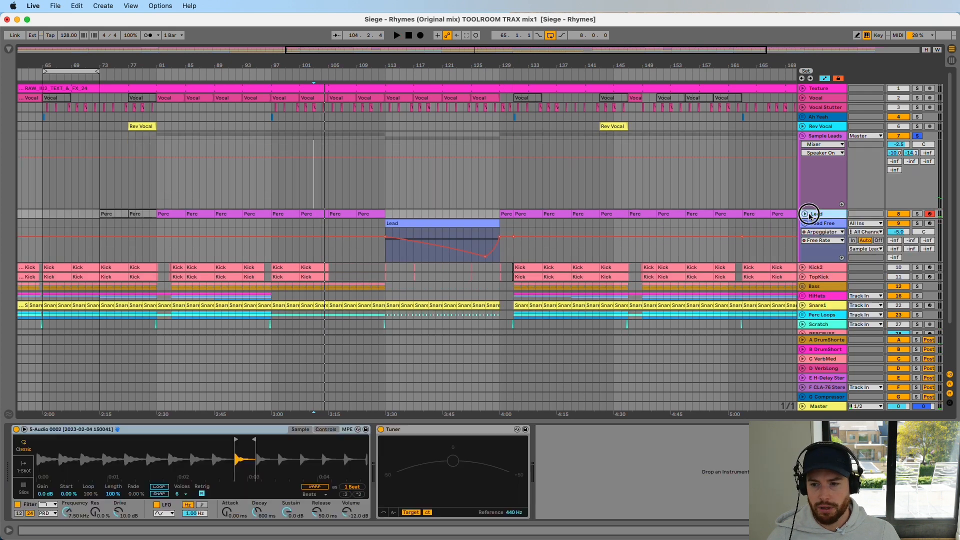
pyautogui.click(806, 214)
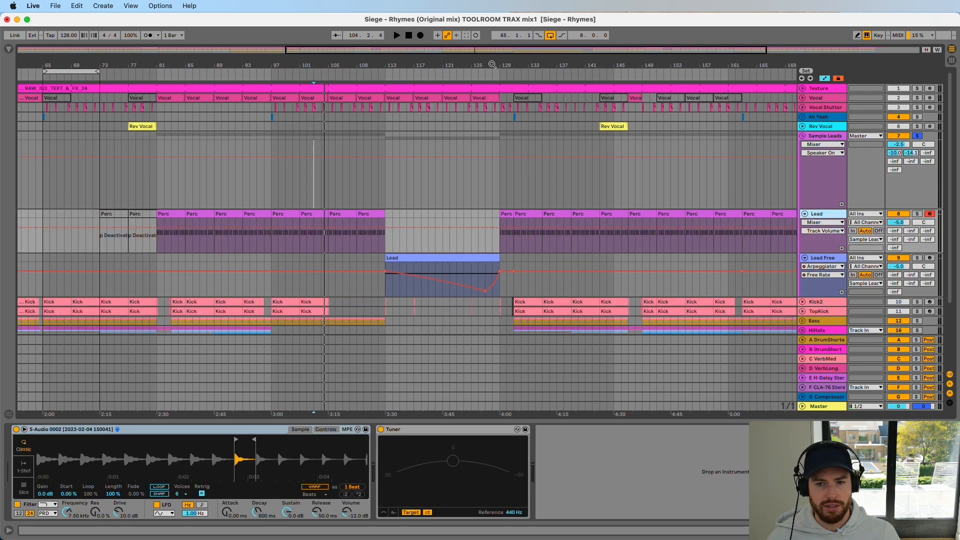
pyautogui.moveTo(492, 65); pyautogui.dragTo(290, 250)
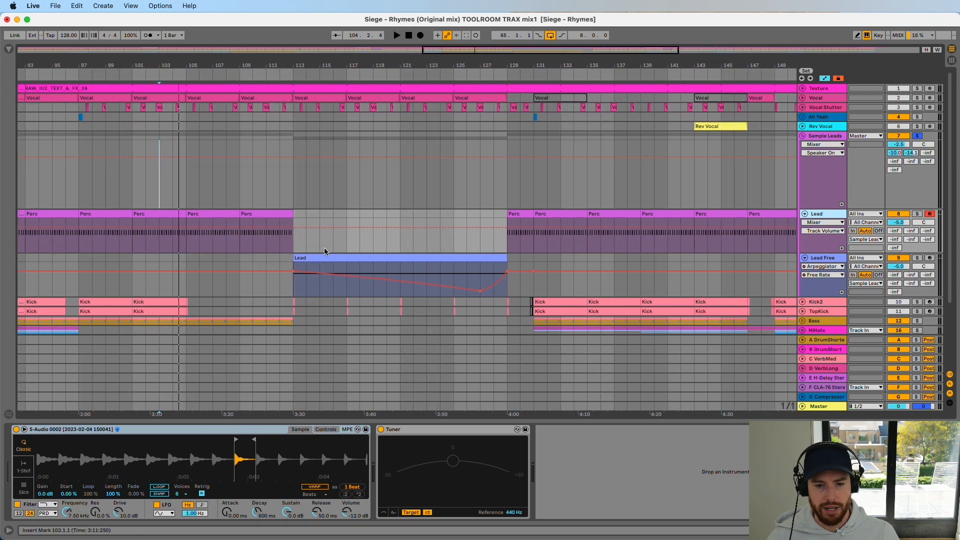
# Play the soloed leads from bar 114, skipping through bars 119, 123 and 127, and fold the Sample Leads group.
pyautogui.click(303, 242)
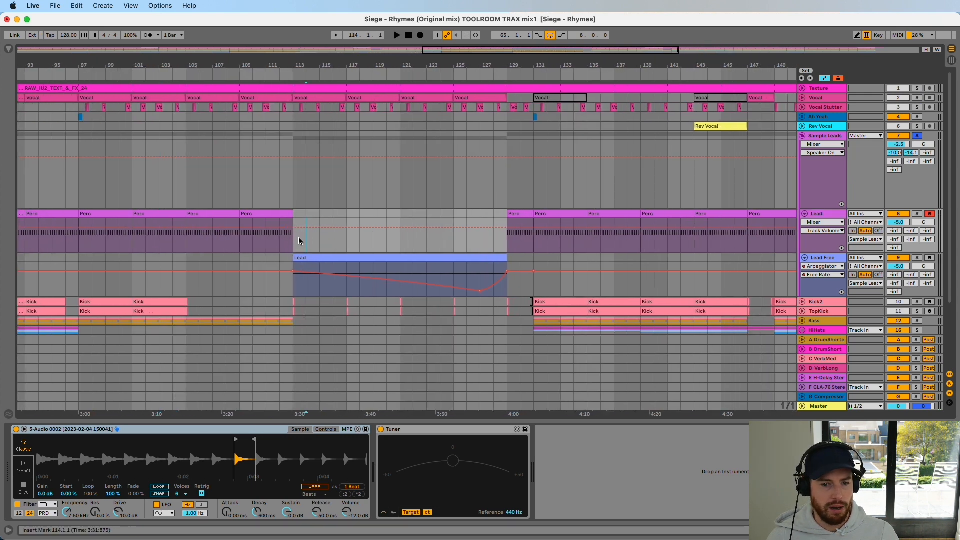
pyautogui.press('space')
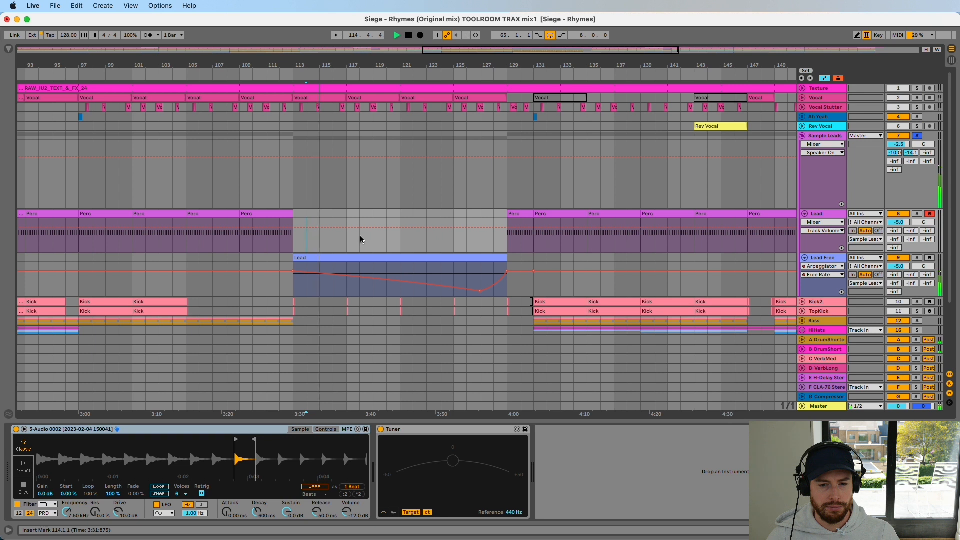
pyautogui.click(380, 241)
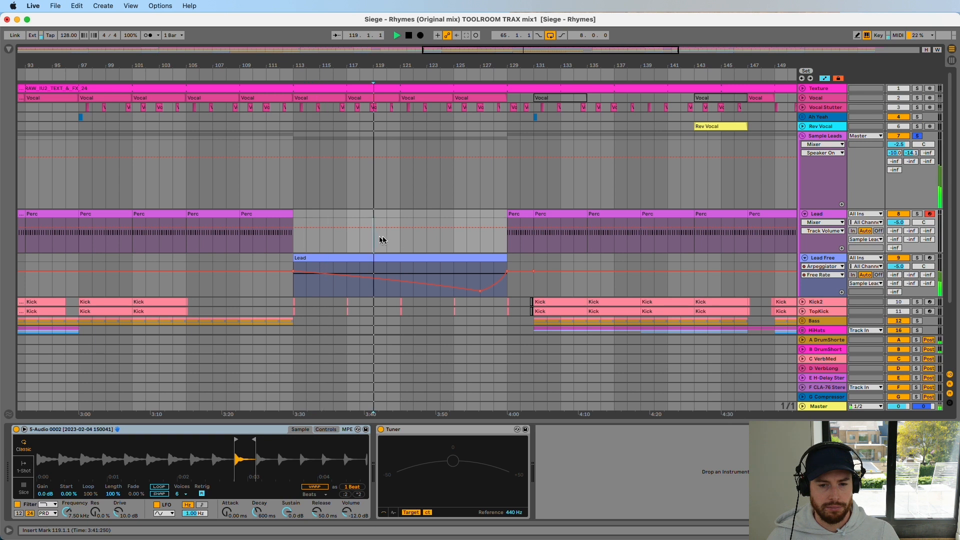
pyautogui.click(427, 240)
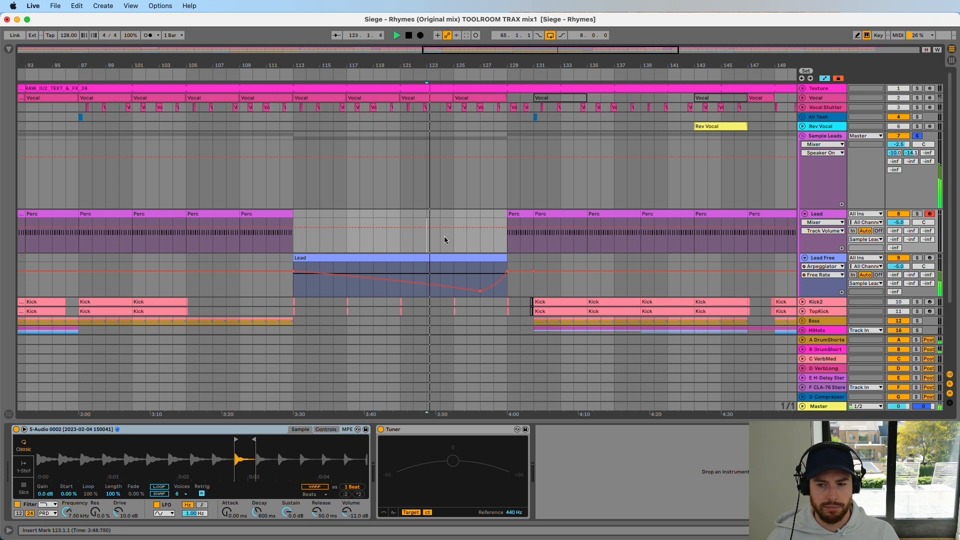
pyautogui.click(475, 238)
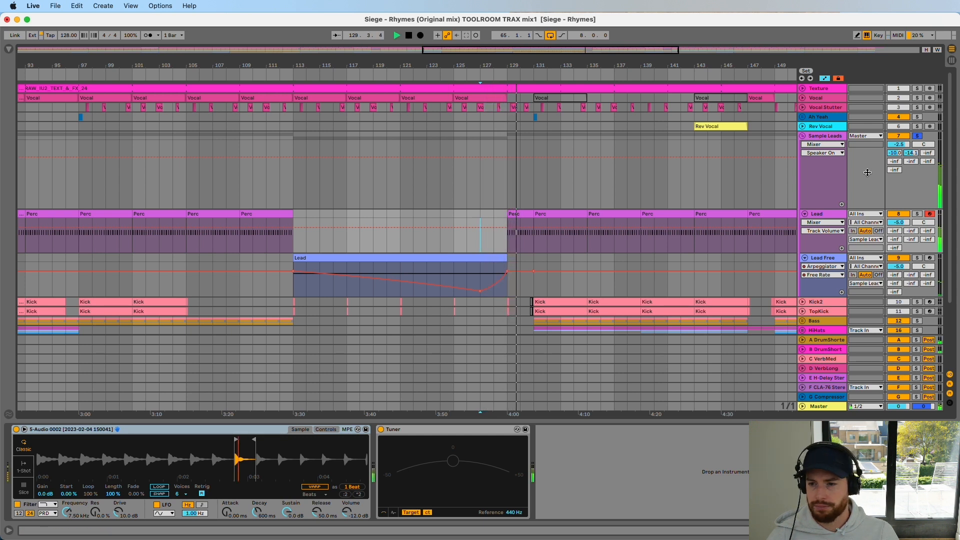
pyautogui.click(802, 136)
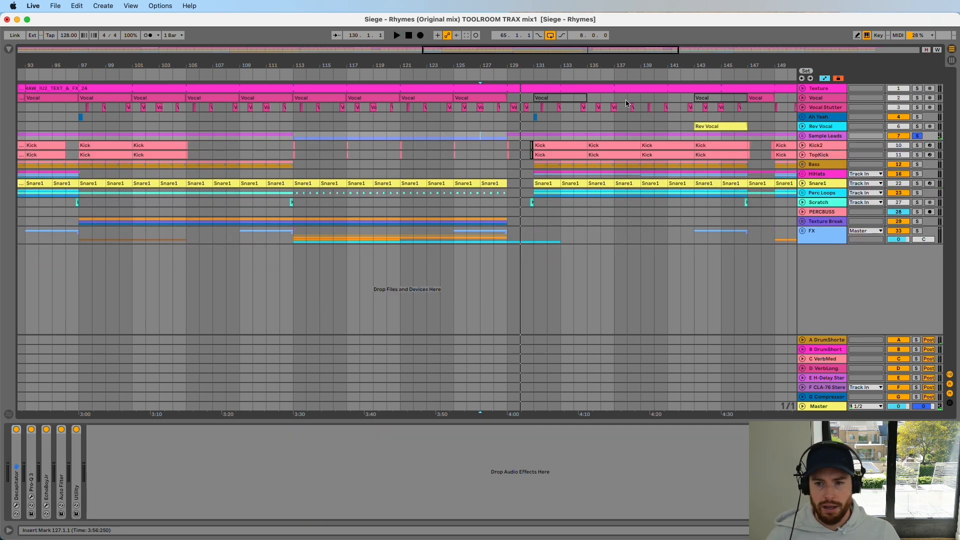
pyautogui.scroll(-10, 604, 68)
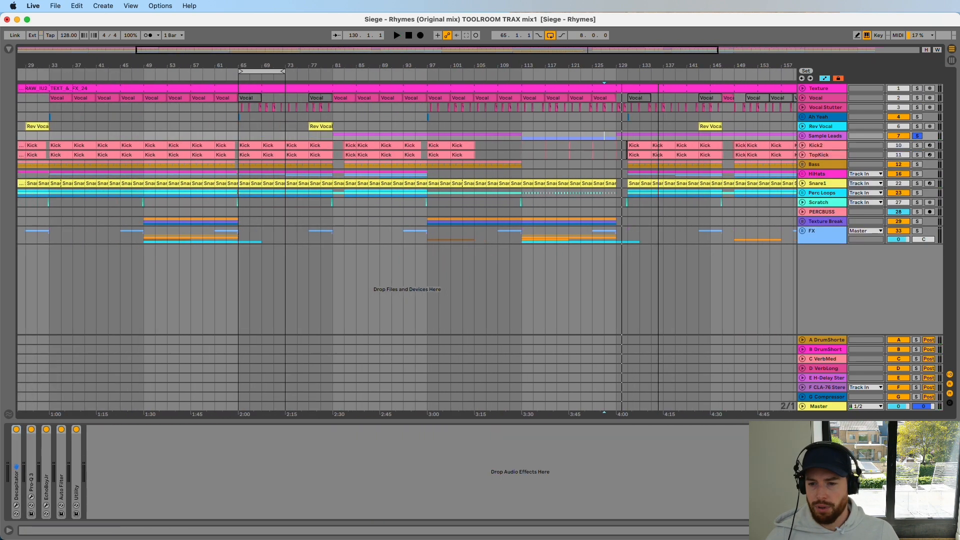
# Fold the Lead and Lead Free tracks inside Sample Leads, then fold the group and turn off its solo.
pyautogui.click(801, 136)
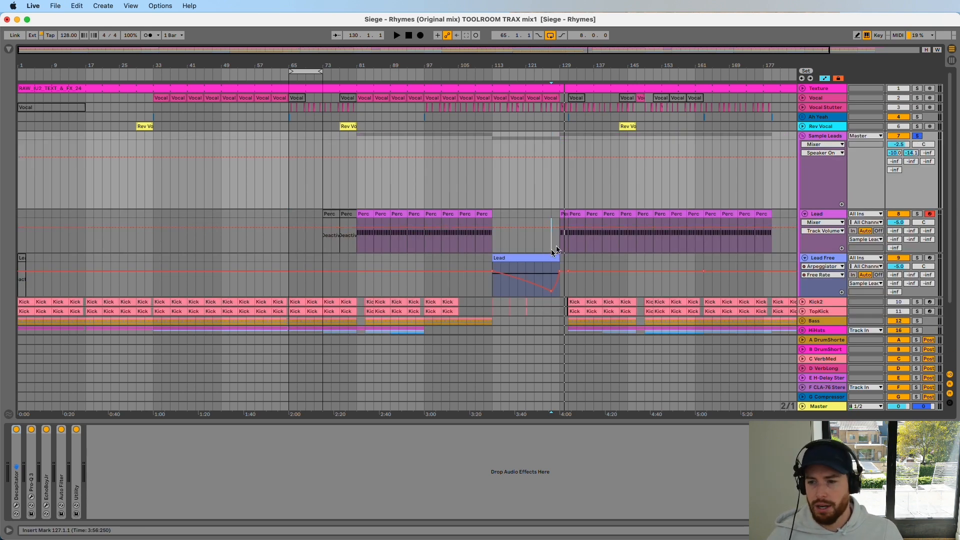
pyautogui.click(803, 213)
pyautogui.click(803, 214)
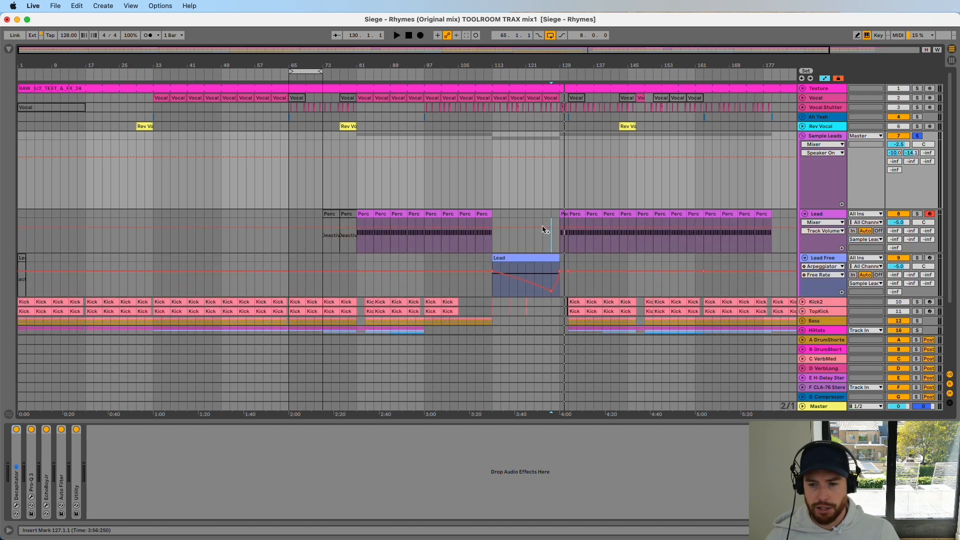
pyautogui.click(804, 214)
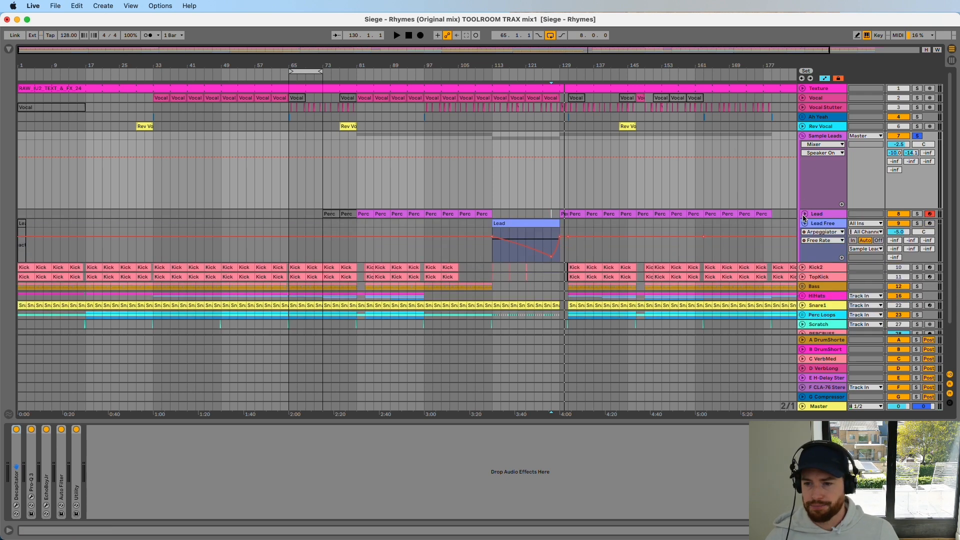
pyautogui.click(804, 223)
pyautogui.click(802, 137)
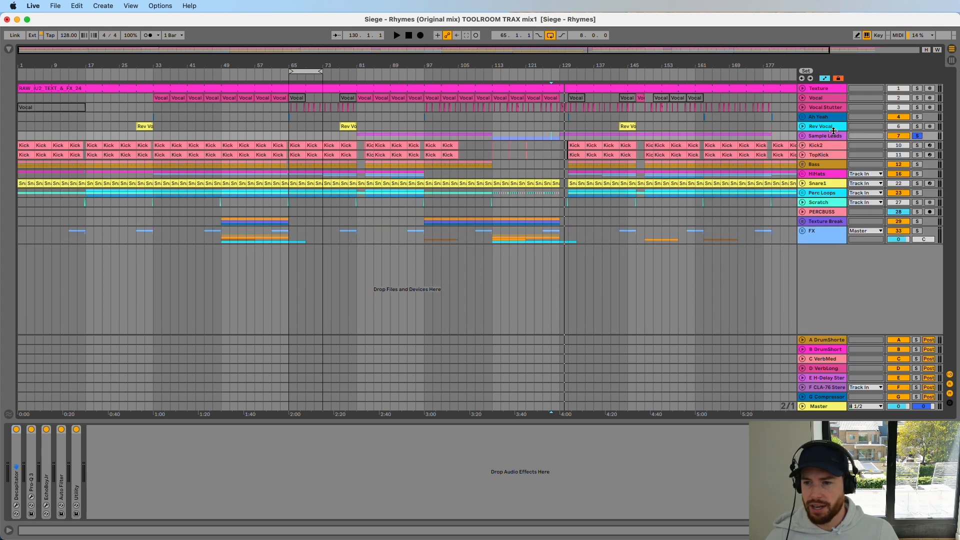
pyautogui.click(917, 138)
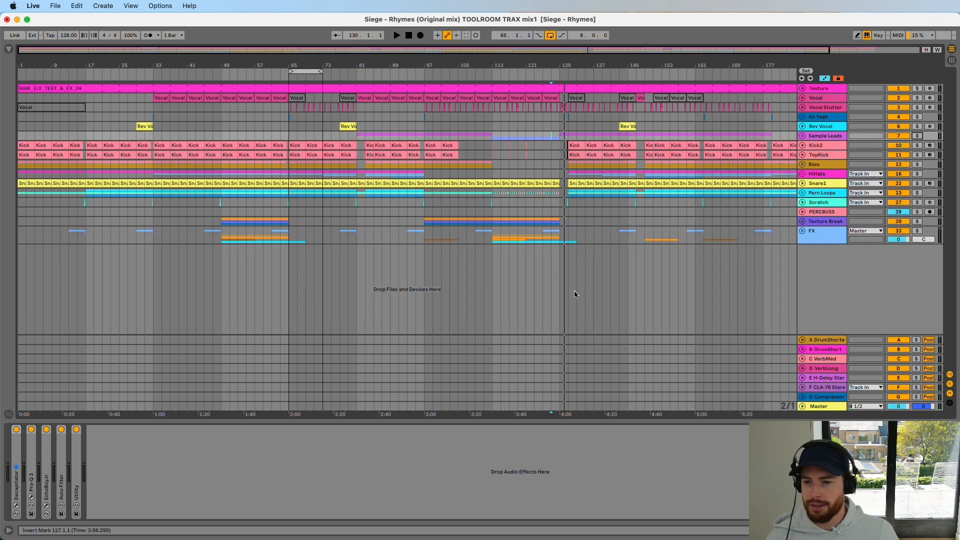
# Search the plug-ins for "dx" and load Arturia's VST3 DX7 V onto a new track.
pyautogui.click(8, 50)
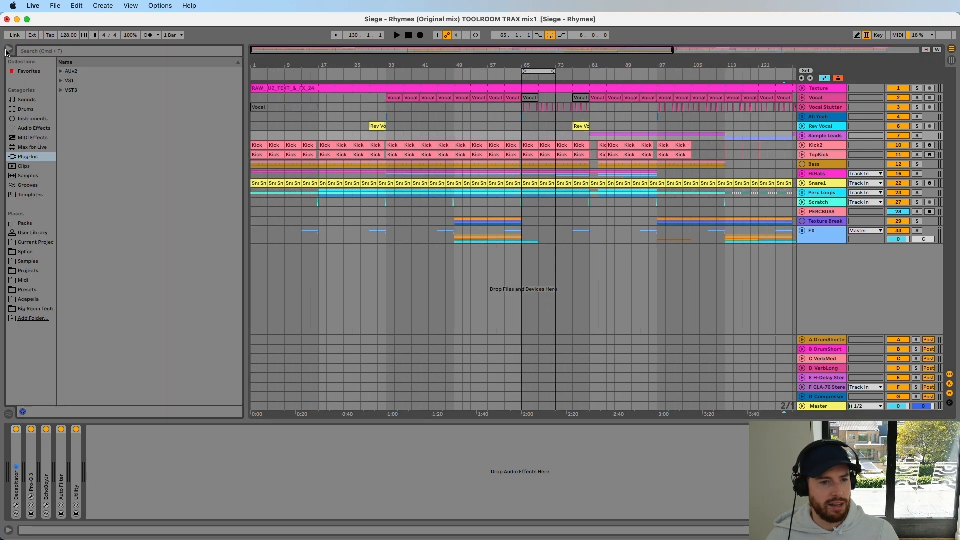
pyautogui.click(86, 52)
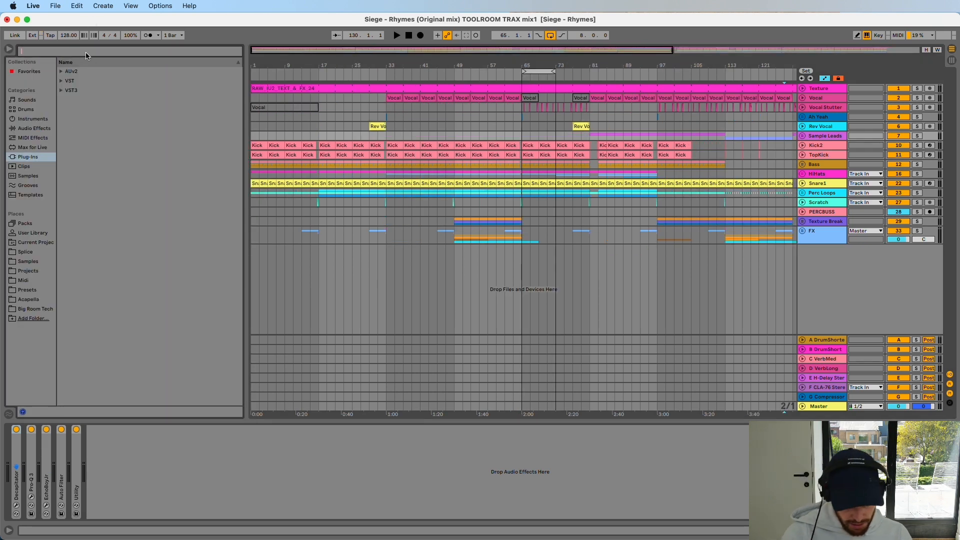
pyautogui.write('dx')
pyautogui.click(62, 90)
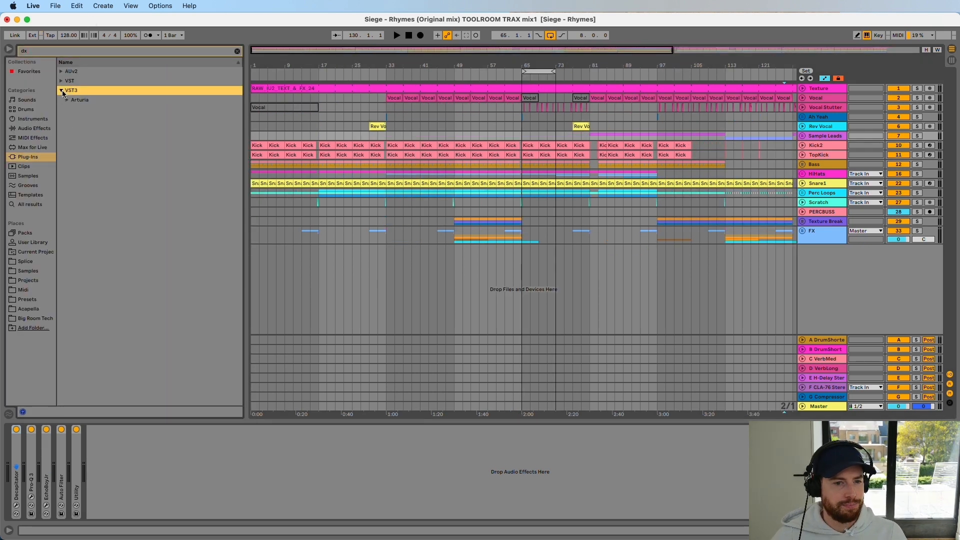
pyautogui.click(68, 100)
pyautogui.moveTo(84, 109); pyautogui.dragTo(588, 273)
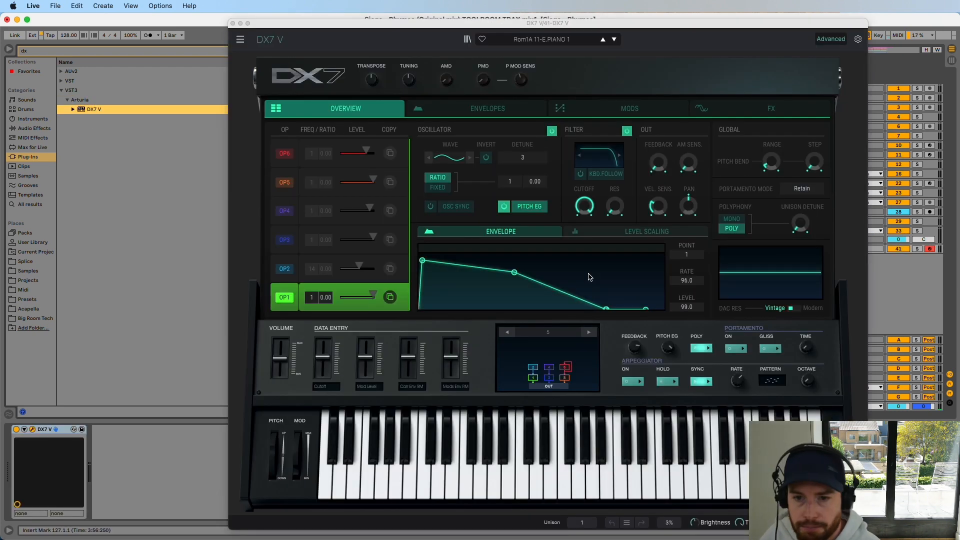
# Audition DX7 V presets in the Lead category, stepping from Stacked Lead through Syncopation and Voicy DX Lead to Wired Lead.
pyautogui.click(540, 39)
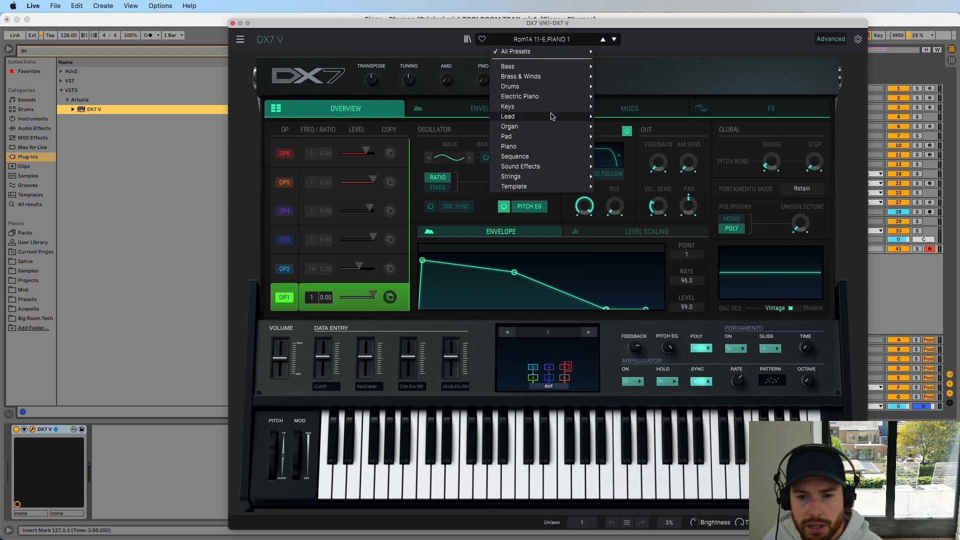
pyautogui.moveTo(545, 117)
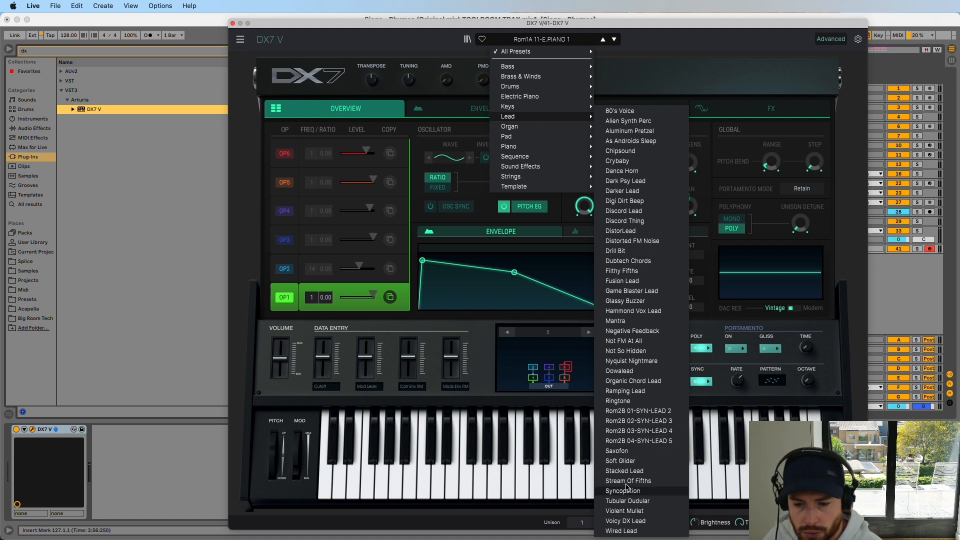
pyautogui.click(628, 480)
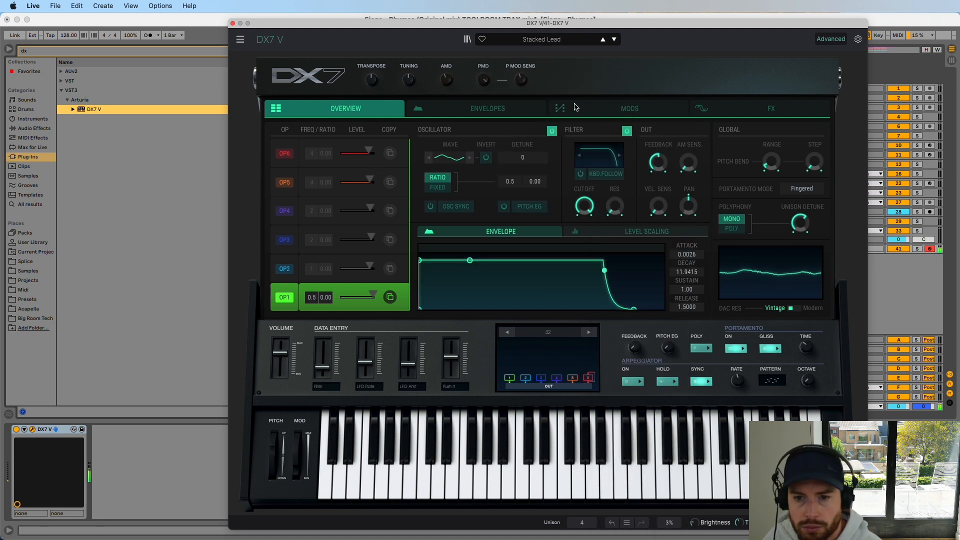
pyautogui.click(614, 40)
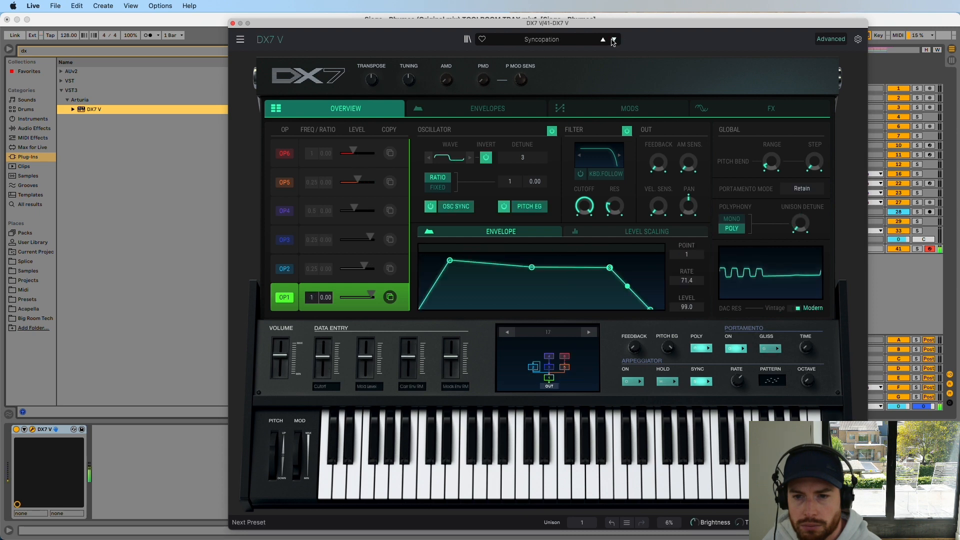
pyautogui.click(614, 40)
pyautogui.click(614, 39)
pyautogui.click(613, 40)
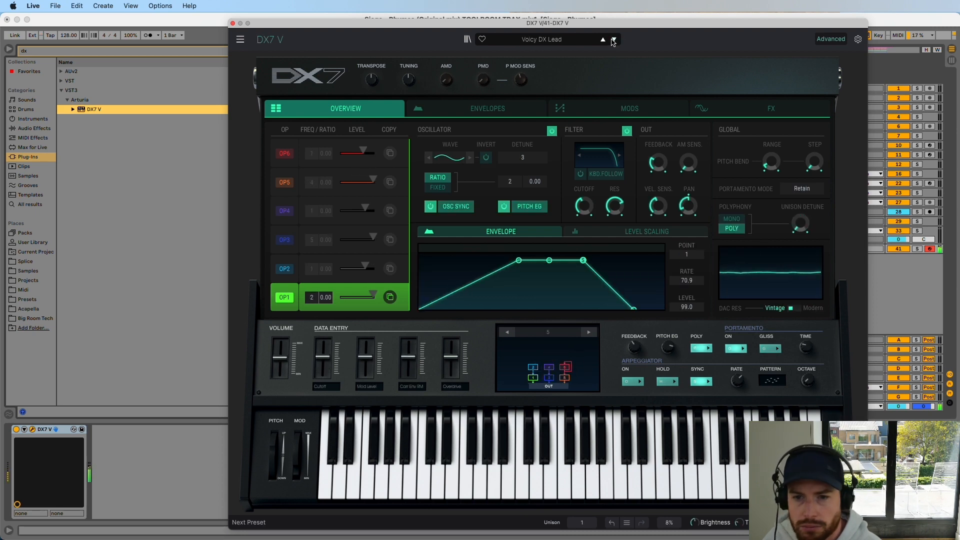
pyautogui.click(613, 40)
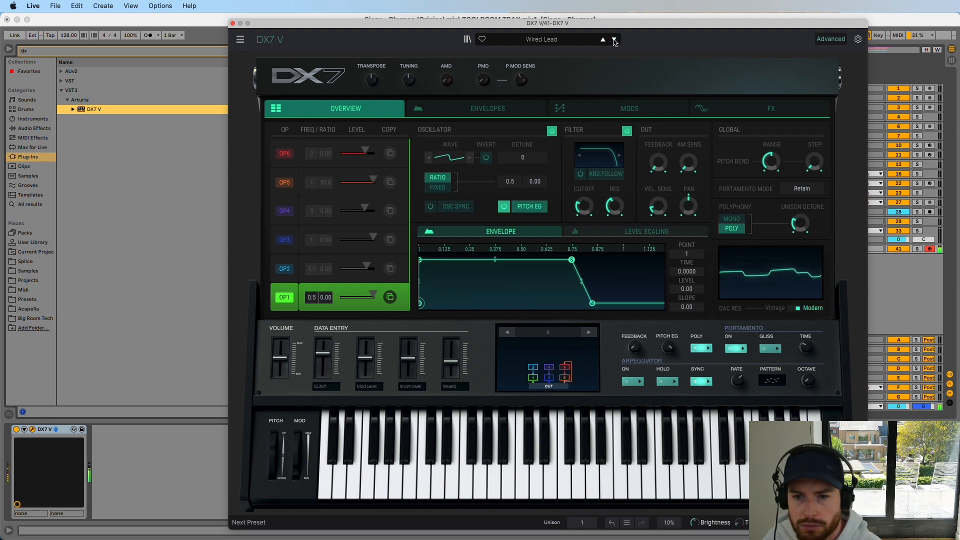
# Load the Aluminum Pretzel lead preset in DX7 V and step forward through the presets to Chipsound.
pyautogui.click(583, 39)
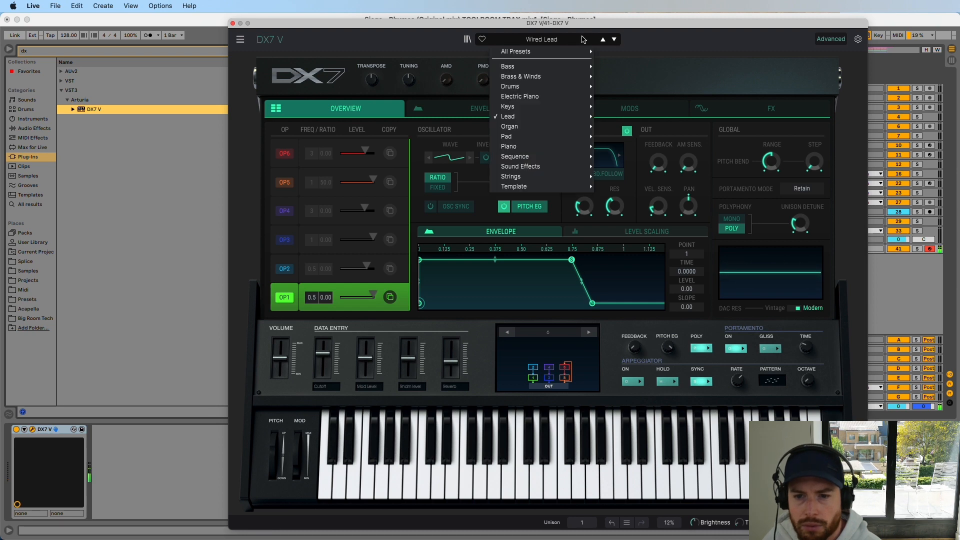
pyautogui.moveTo(559, 110)
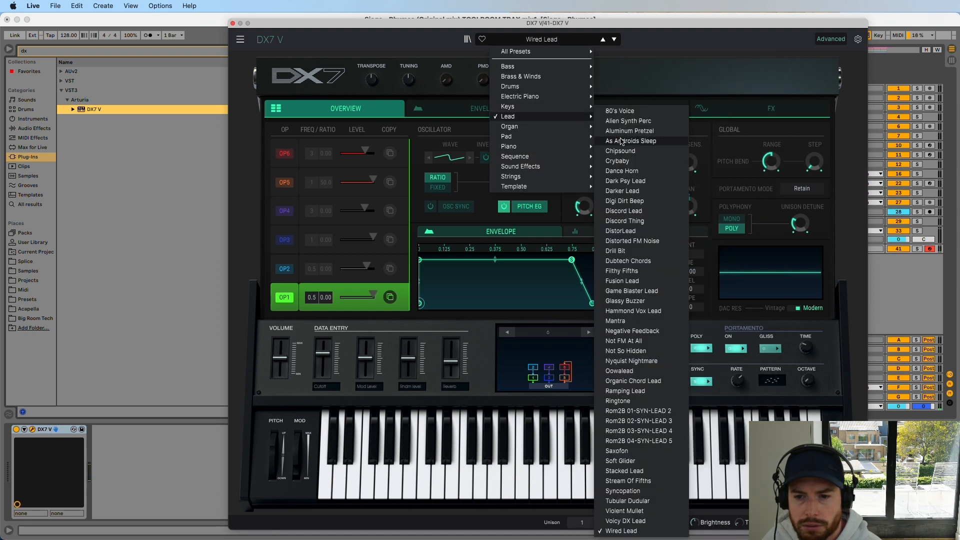
pyautogui.click(625, 131)
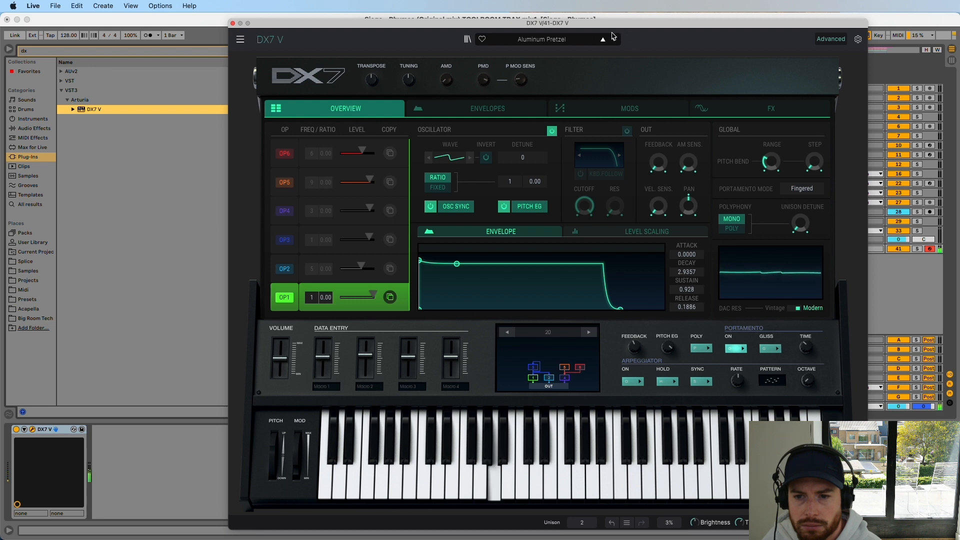
pyautogui.click(614, 40)
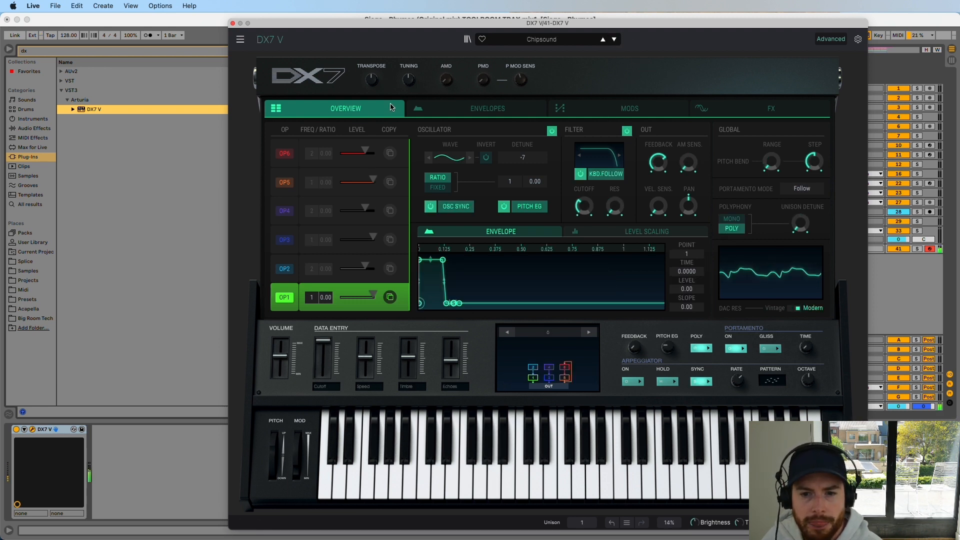
# Switch off both Delay effects in the Chipsound preset, then close the DX7 V window and the browser.
pyautogui.click(769, 104)
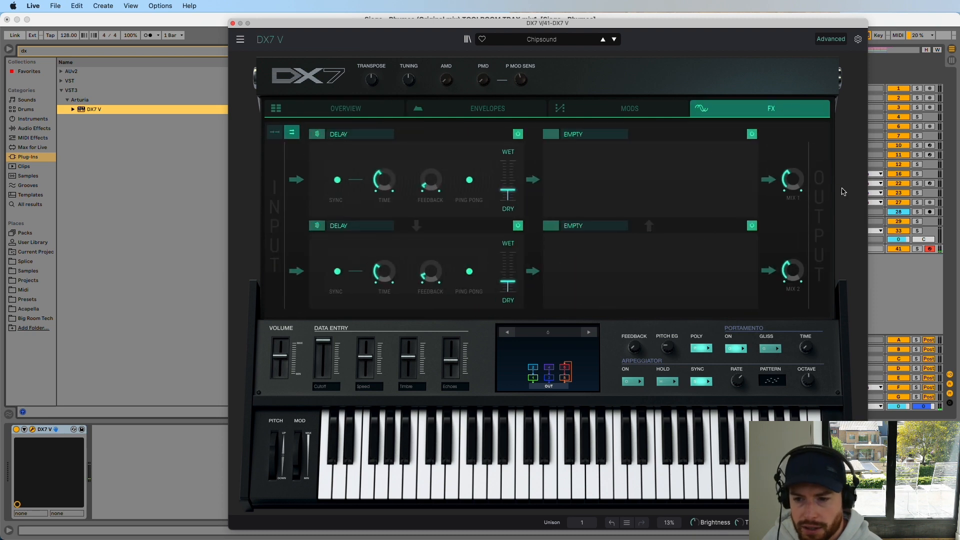
pyautogui.click(519, 226)
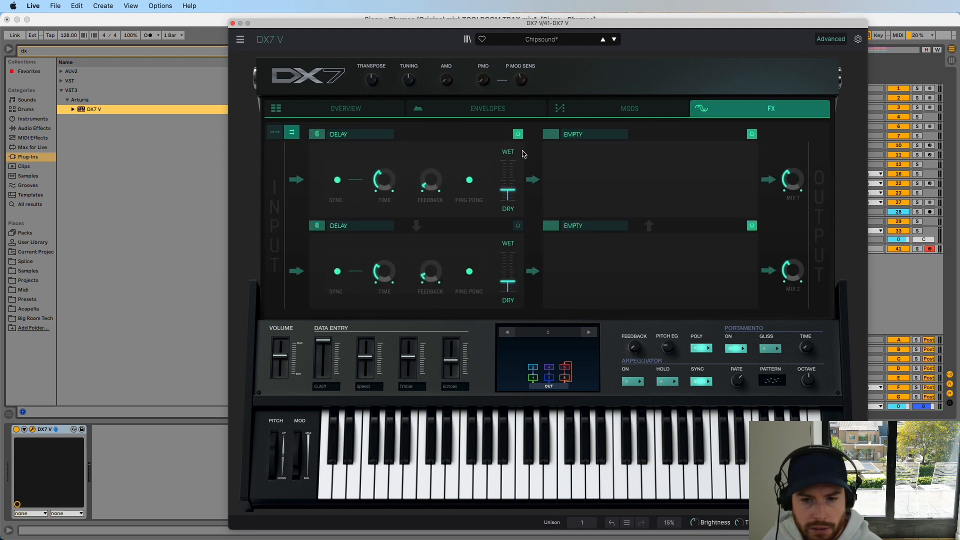
pyautogui.click(517, 134)
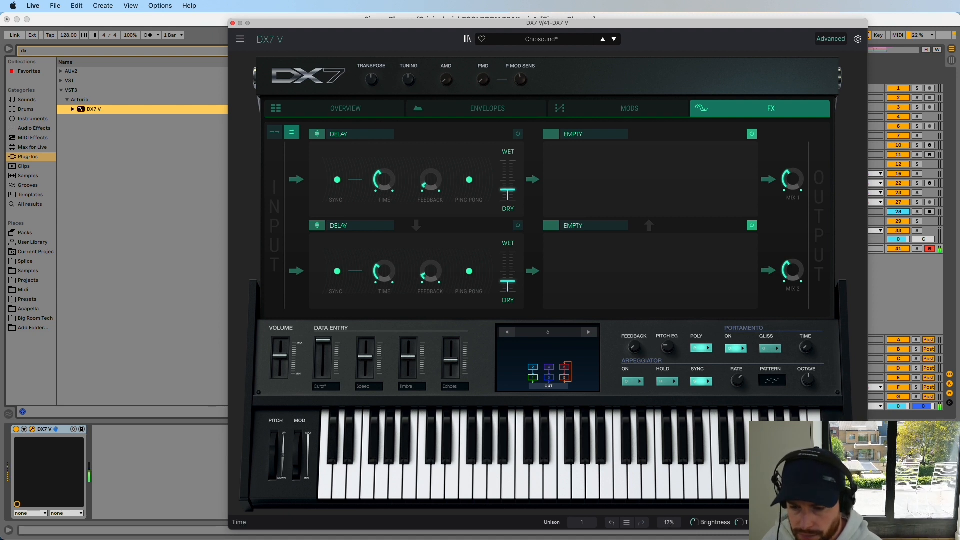
pyautogui.click(232, 23)
pyautogui.click(9, 50)
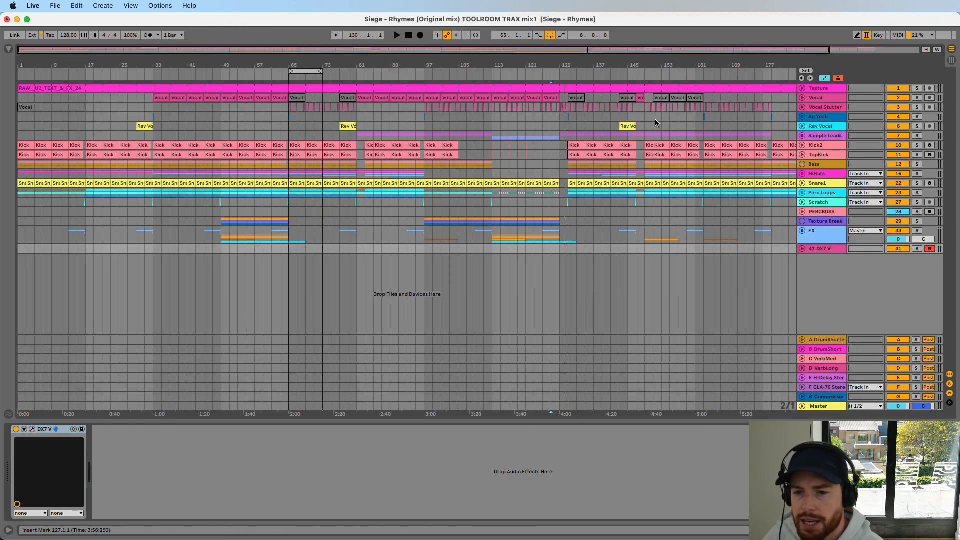
# Unfold the DX7 V track and record a short MIDI clip on it starting at bar 145.
pyautogui.moveTo(576, 66); pyautogui.dragTo(510, 130)
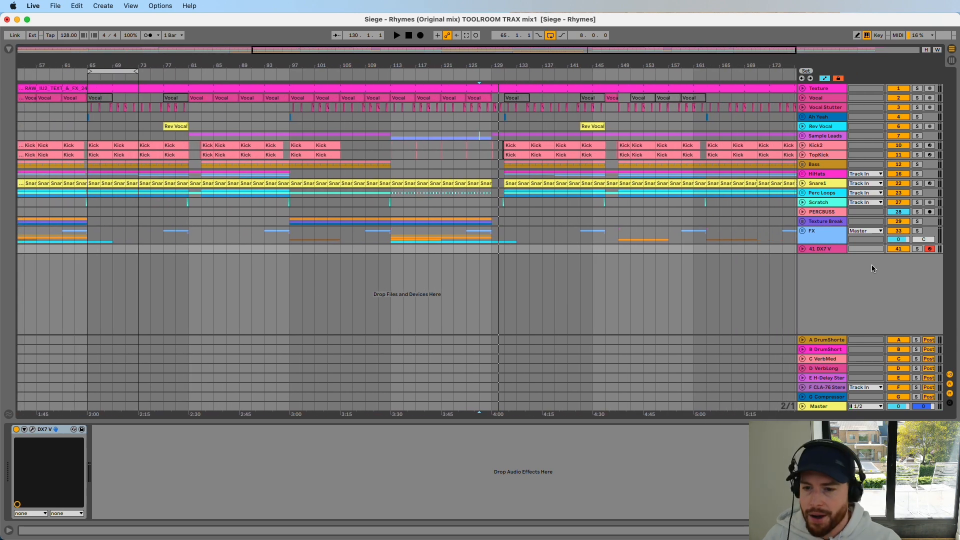
pyautogui.click(802, 249)
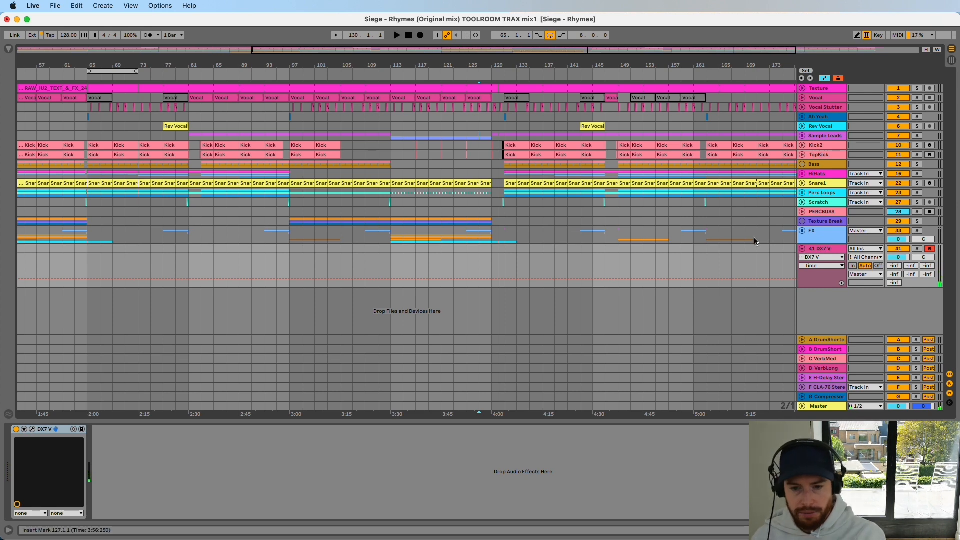
pyautogui.click(491, 254)
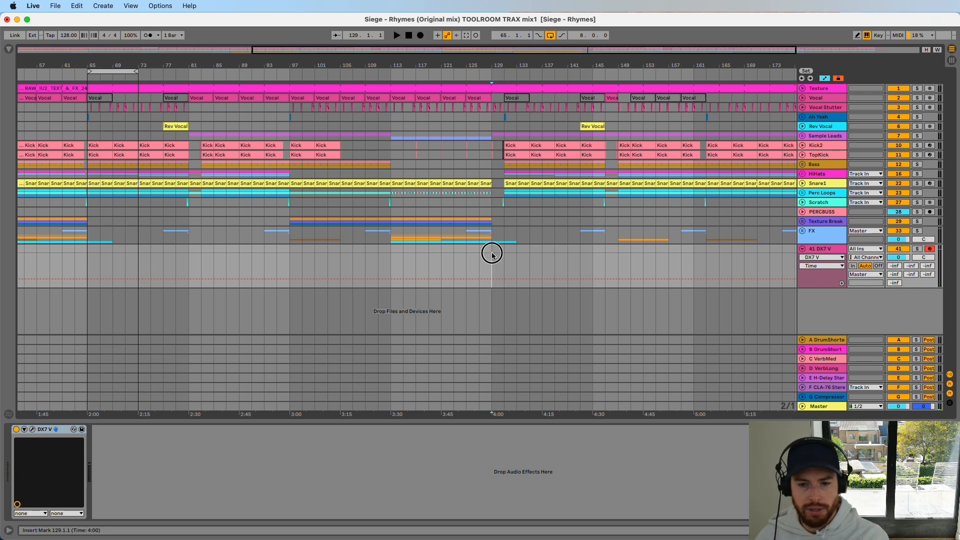
pyautogui.click(592, 254)
pyautogui.click(420, 36)
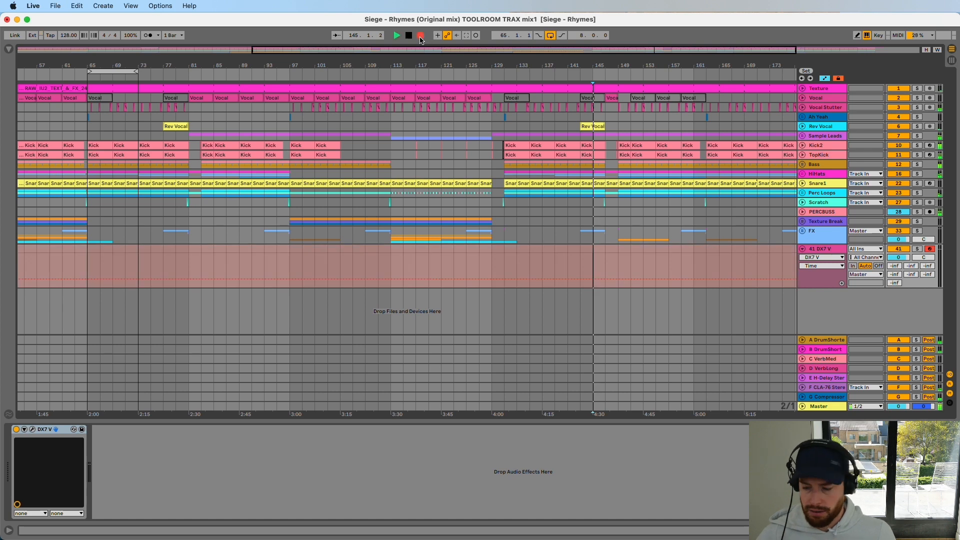
pyautogui.press('space')
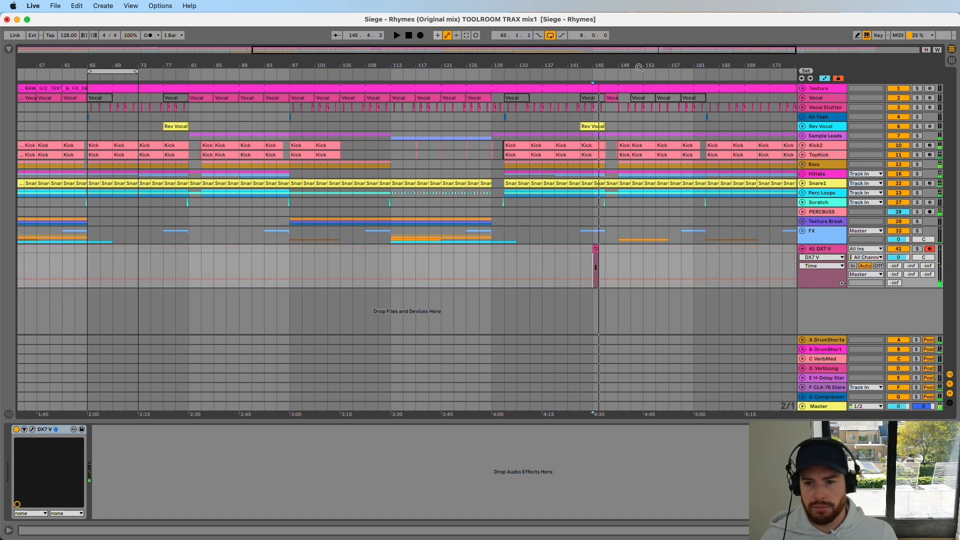
# Solo the DX7 V track and replace the recorded notes in its clip with a single G2 note at the clip's start.
pyautogui.moveTo(604, 65); pyautogui.dragTo(590, 115)
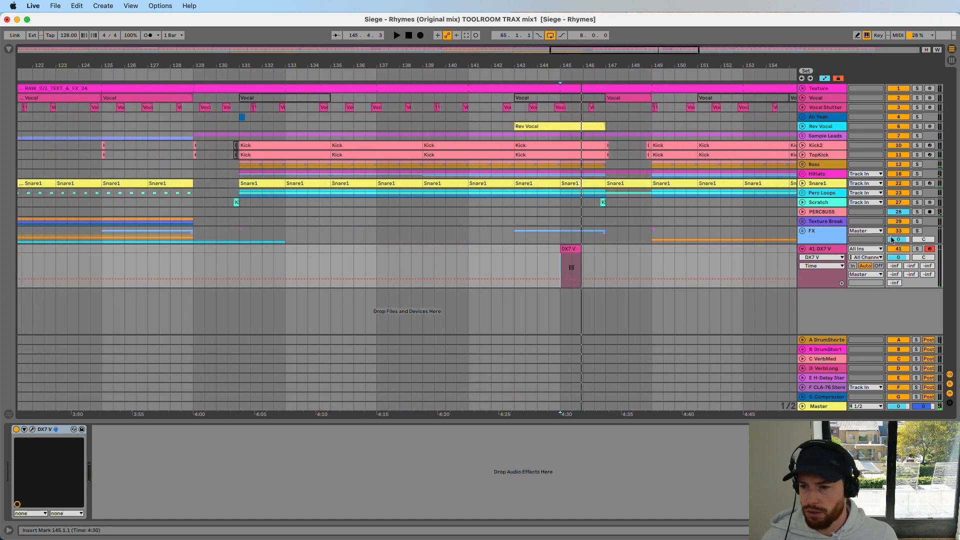
pyautogui.click(916, 248)
pyautogui.doubleClick(570, 267)
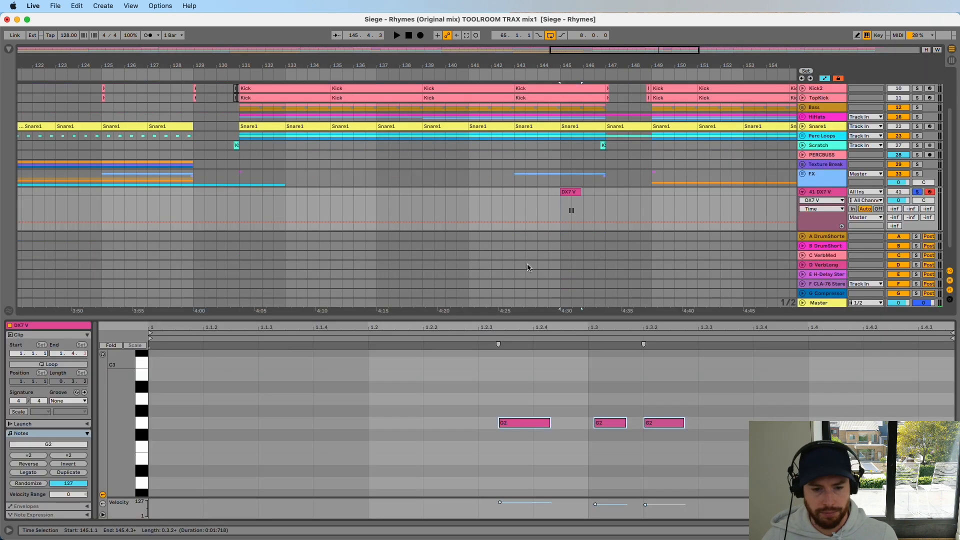
pyautogui.doubleClick(179, 424)
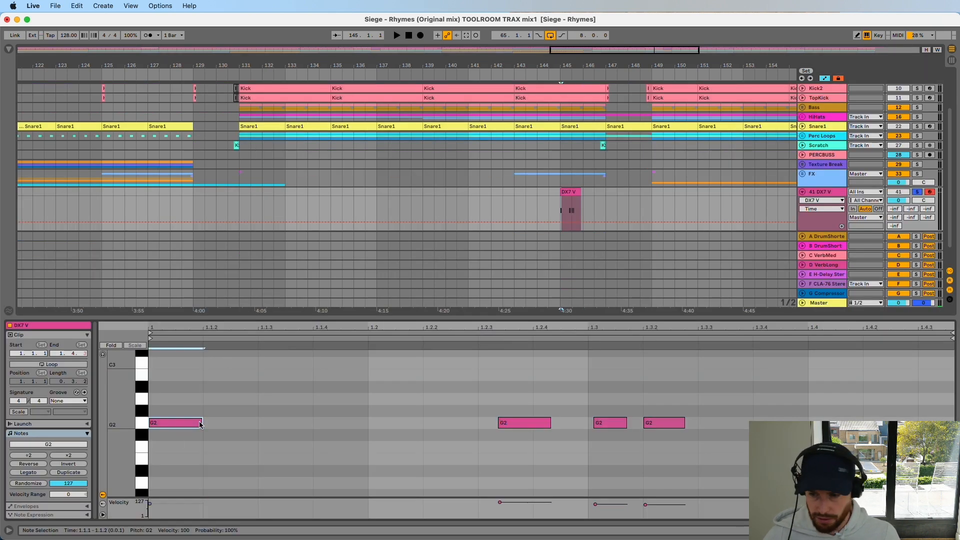
pyautogui.moveTo(484, 399); pyautogui.dragTo(654, 439)
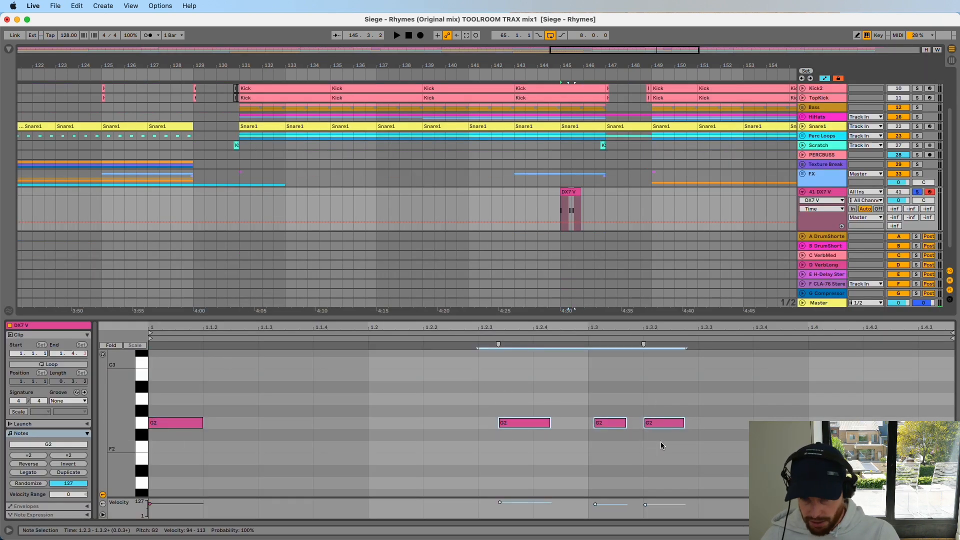
pyautogui.press('Delete')
pyautogui.press('super+alt+l')
# Play the soloed DX7 V clip around bar 145 and take a closer look at it in the arrangement.
pyautogui.press('space')
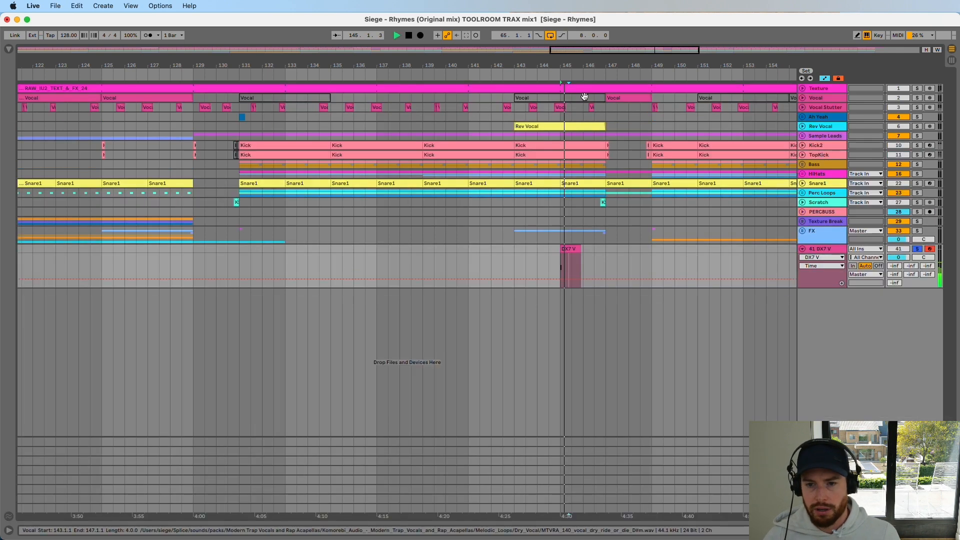
pyautogui.press('+')
pyautogui.press('+')
pyautogui.press('+')
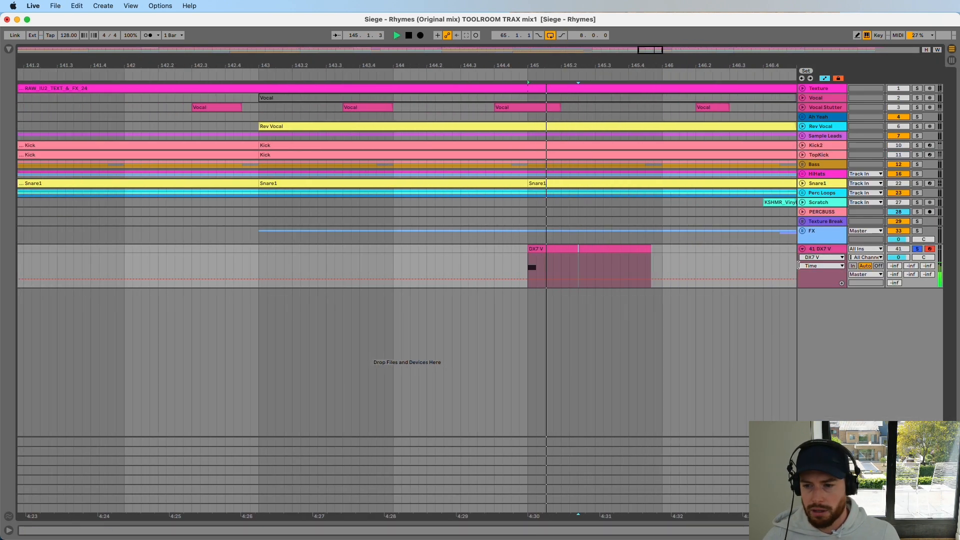
pyautogui.press('space')
# Insert an audio track below the DX7 V track and set its input to Resampling.
pyautogui.rightClick(822, 331)
pyautogui.click(842, 341)
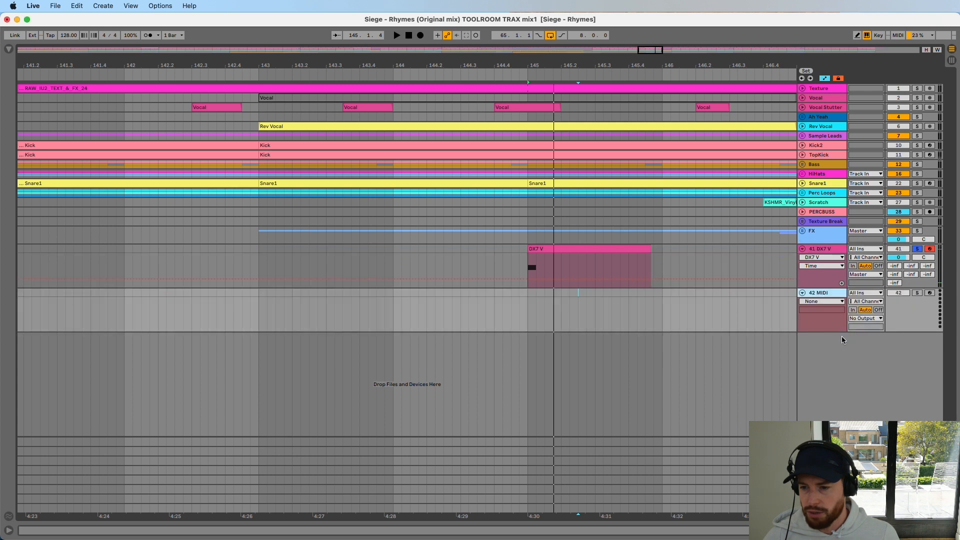
pyautogui.rightClick(826, 319)
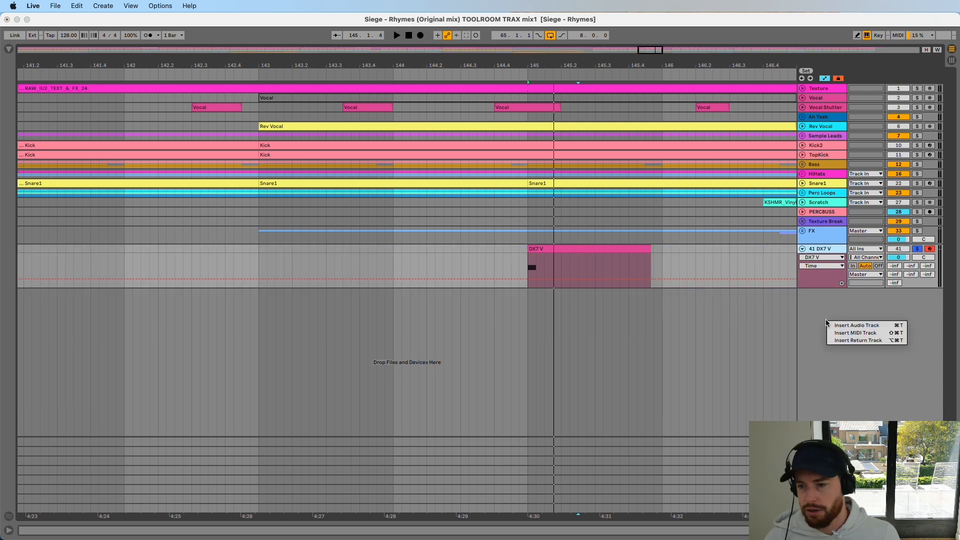
pyautogui.click(845, 325)
pyautogui.click(869, 292)
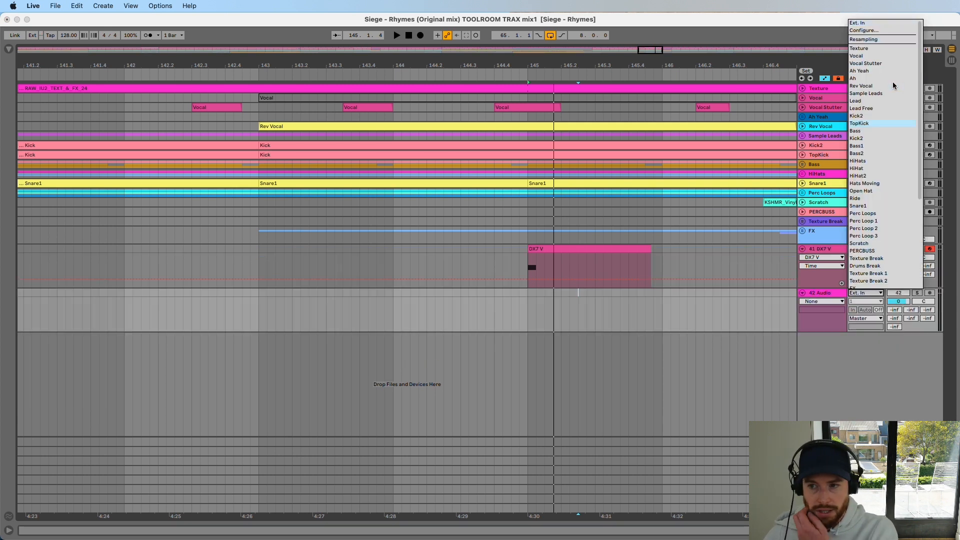
pyautogui.click(886, 40)
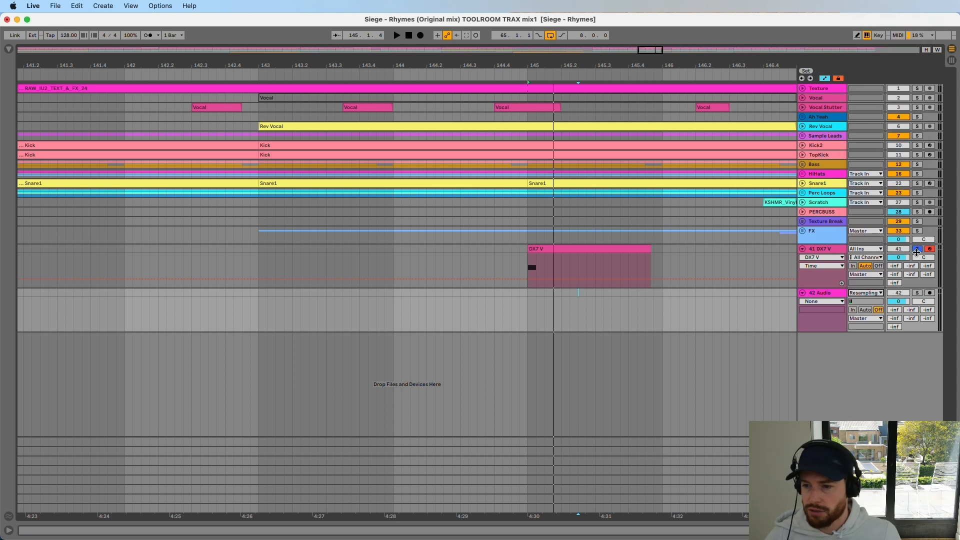
# Record the soloed DX7 V note as audio on the resampling track from bar 145, and delete the DX7 V track.
pyautogui.click(529, 293)
pyautogui.click(423, 37)
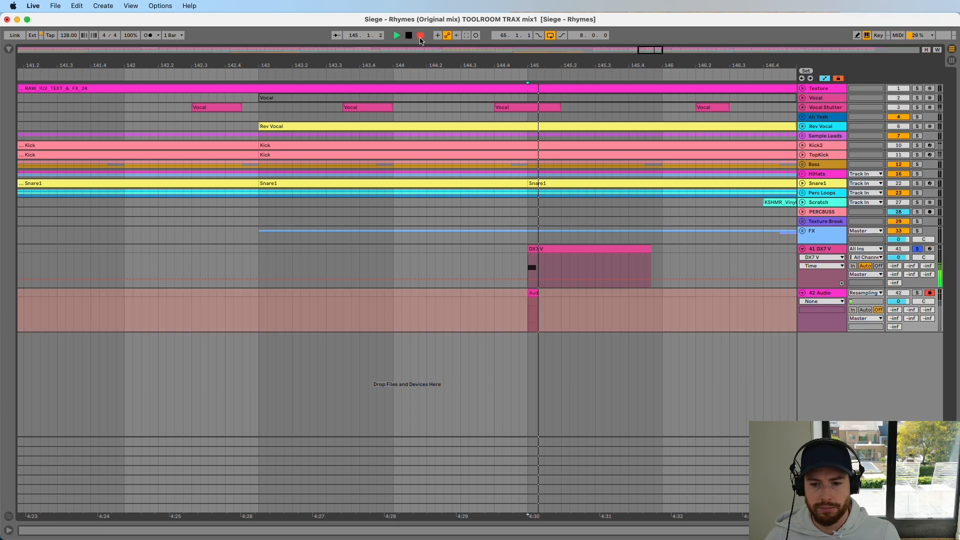
pyautogui.press('space')
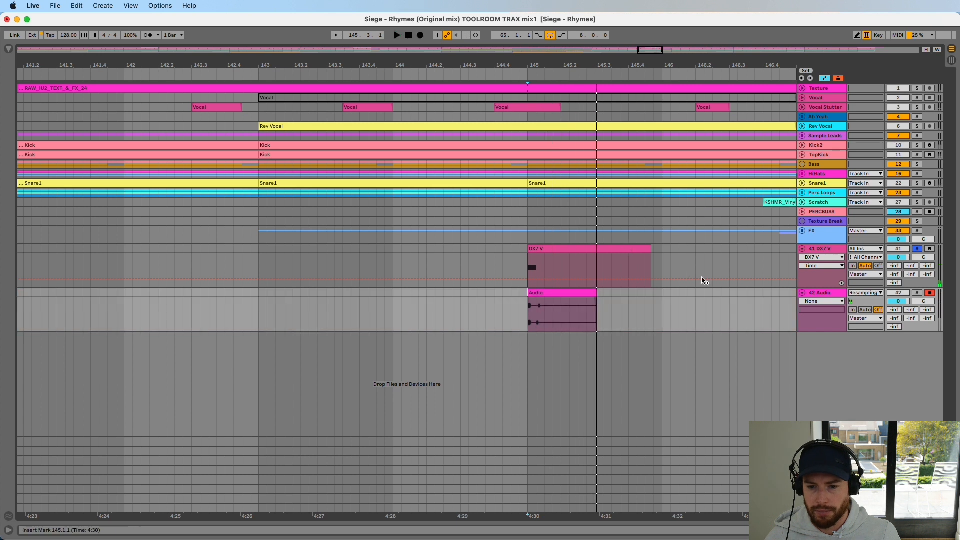
pyautogui.click(824, 250)
pyautogui.press('Delete')
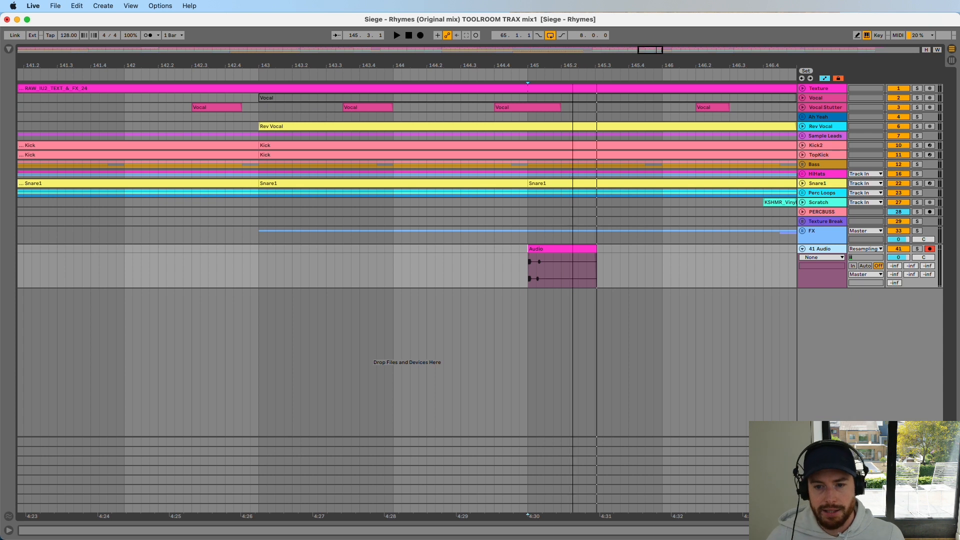
# Switch off Warp for the recorded audio clip, then play it with its track soloed.
pyautogui.moveTo(573, 64); pyautogui.dragTo(571, 70)
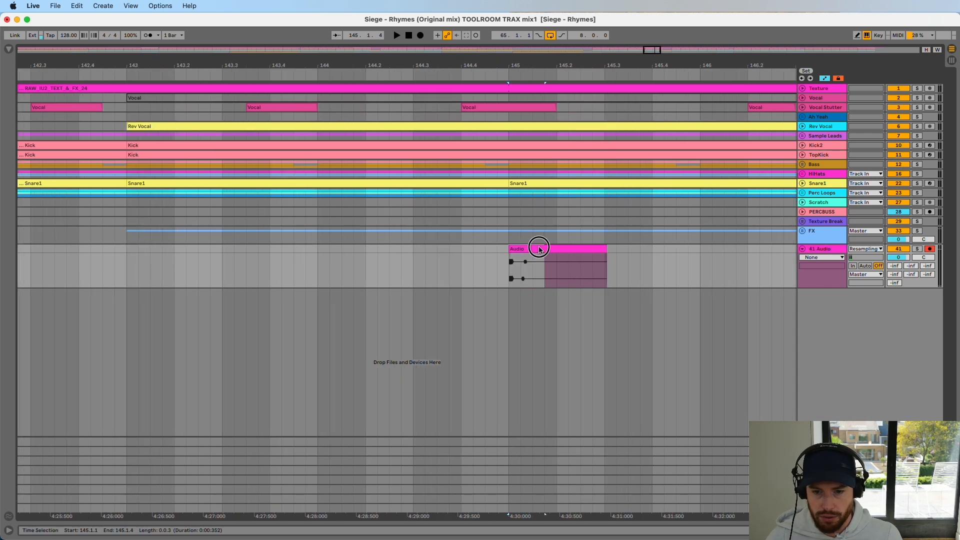
pyautogui.doubleClick(539, 248)
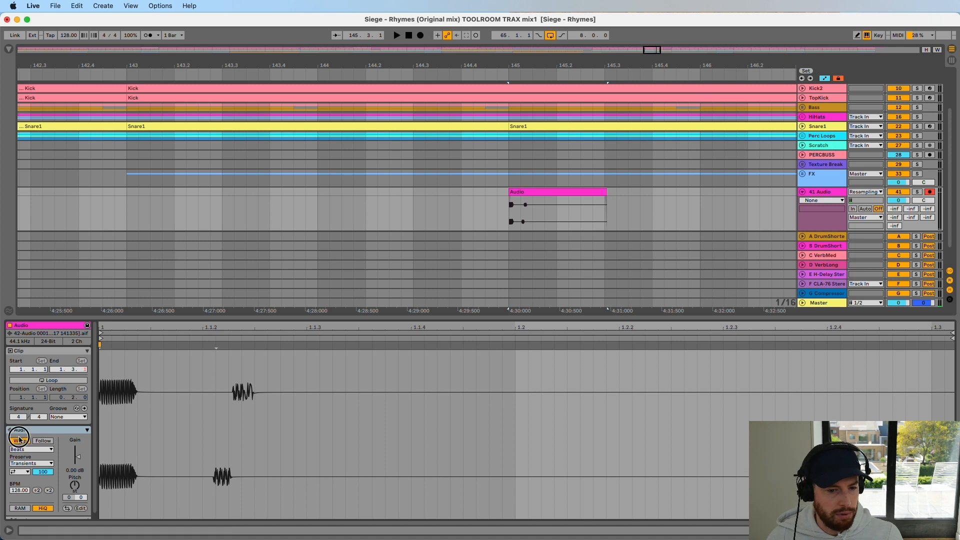
pyautogui.click(19, 440)
pyautogui.hotkey('shift', 'Tab')
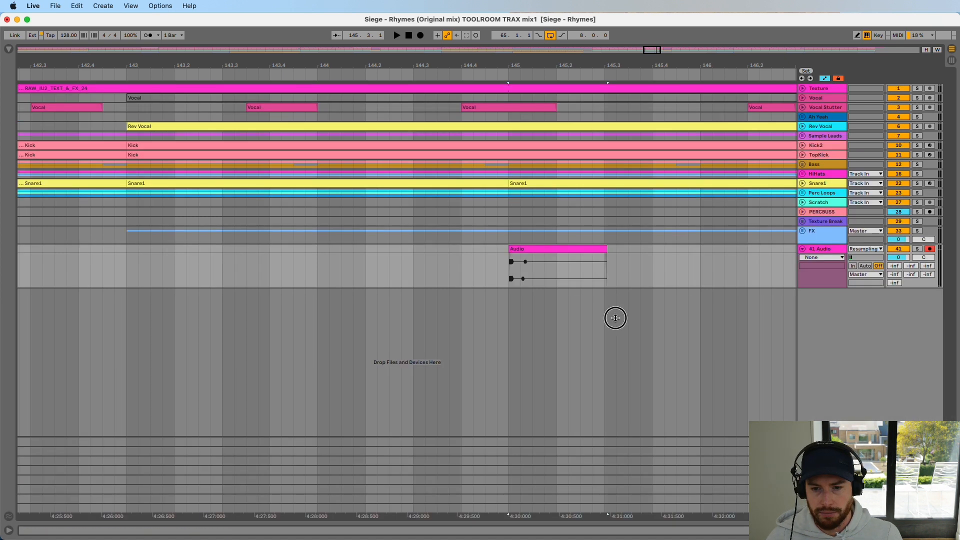
pyautogui.press('space')
pyautogui.click(917, 248)
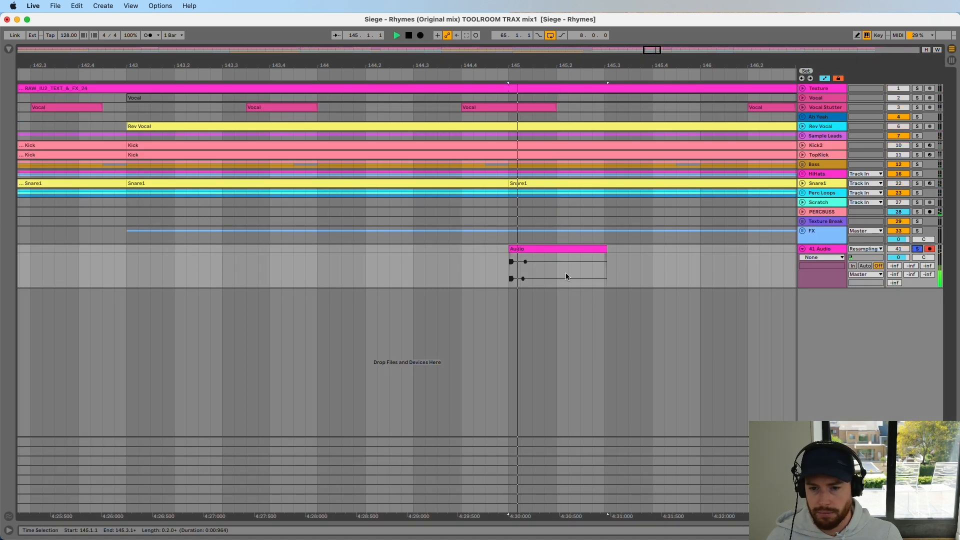
# Select the first three sixteenths of the recorded audio from 145.1.1 to 145.1.4 and duplicate that section repeatedly.
pyautogui.moveTo(533, 262); pyautogui.dragTo(507, 246)
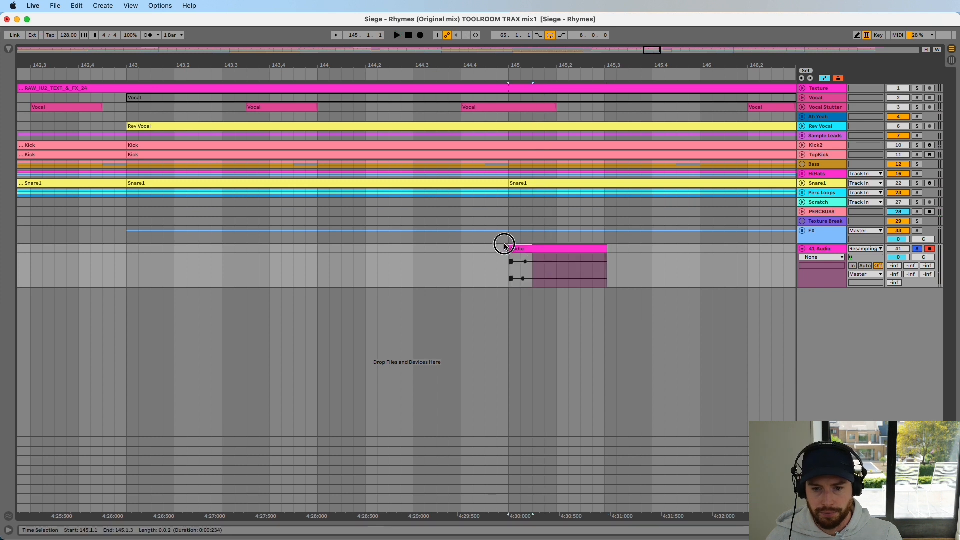
pyautogui.moveTo(541, 273); pyautogui.dragTo(508, 246)
pyautogui.press('space')
pyautogui.press('super+d')
pyautogui.press('super+d')
pyautogui.press('super+d')
pyautogui.press('super+d')
pyautogui.press('super+d')
pyautogui.press('super+d')
pyautogui.press('super+d')
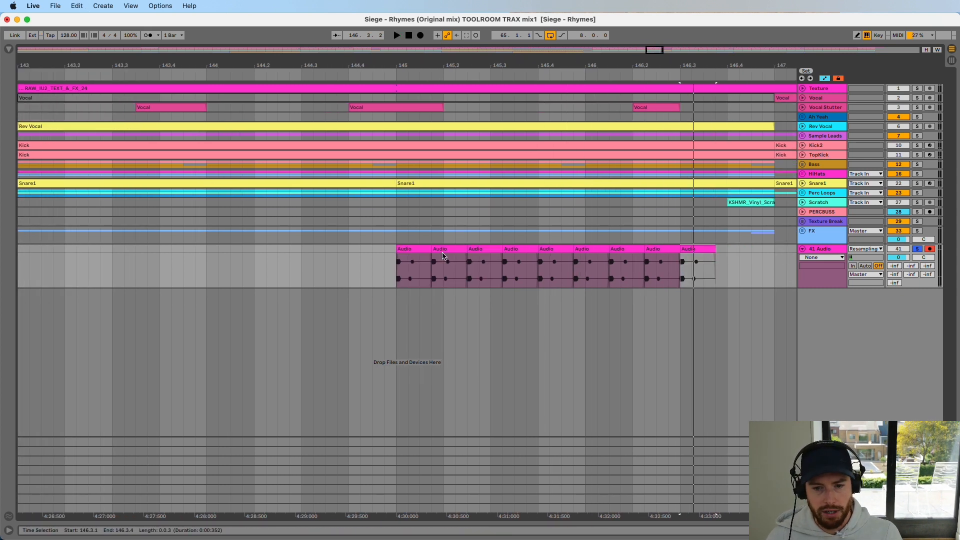
# Delete all the duplicated audio clips, keeping only the first short clip at bar 145.
pyautogui.click(444, 249)
pyautogui.press('Delete')
pyautogui.moveTo(454, 258); pyautogui.dragTo(730, 243)
pyautogui.press('Delete')
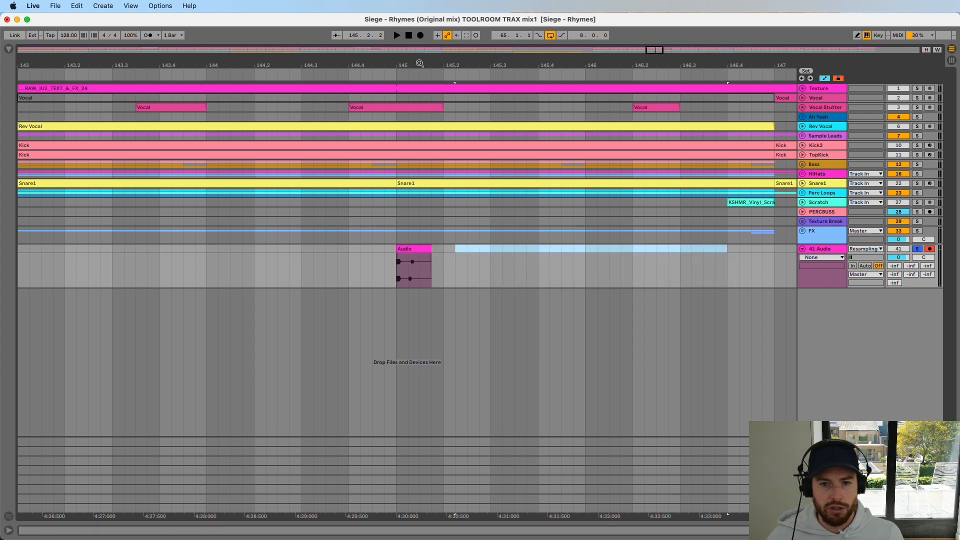
# Set a fixed 1/16 grid and consolidate the short audio clip at bar 145.
pyautogui.press('+')
pyautogui.press('+')
pyautogui.press('+')
pyautogui.rightClick(511, 322)
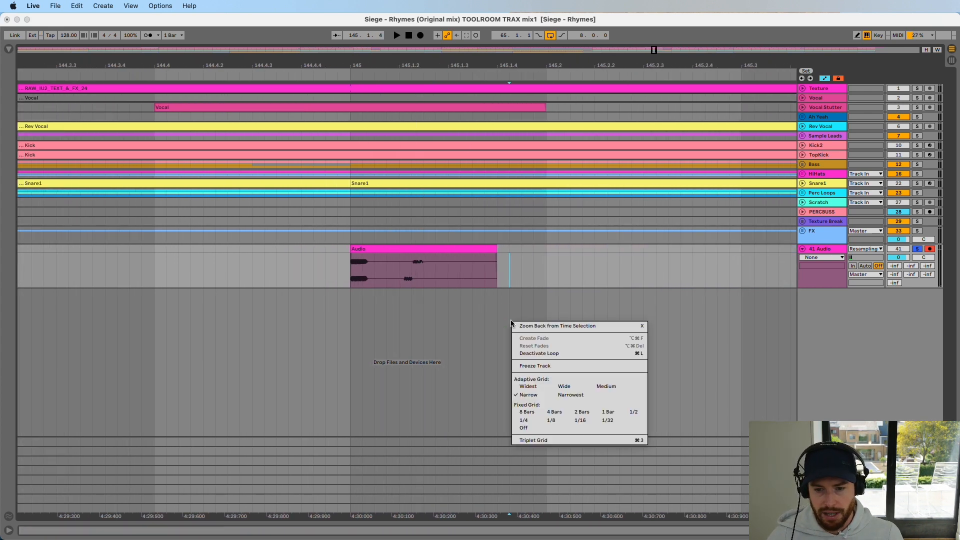
pyautogui.click(582, 420)
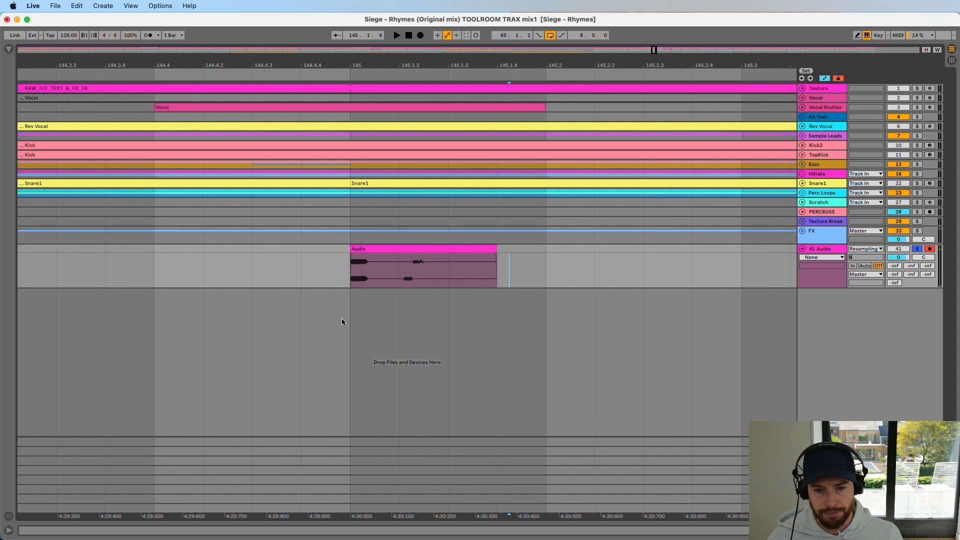
pyautogui.click(482, 249)
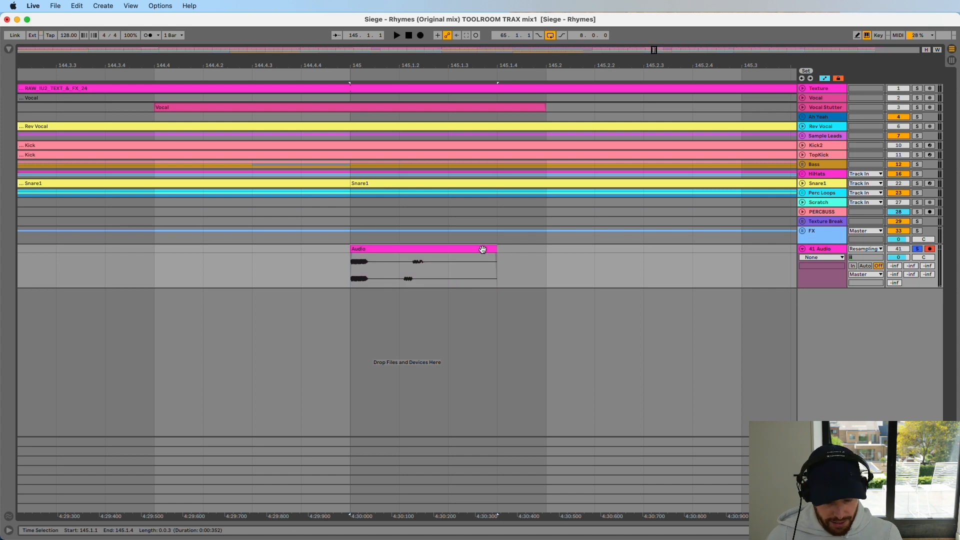
pyautogui.press('super+j')
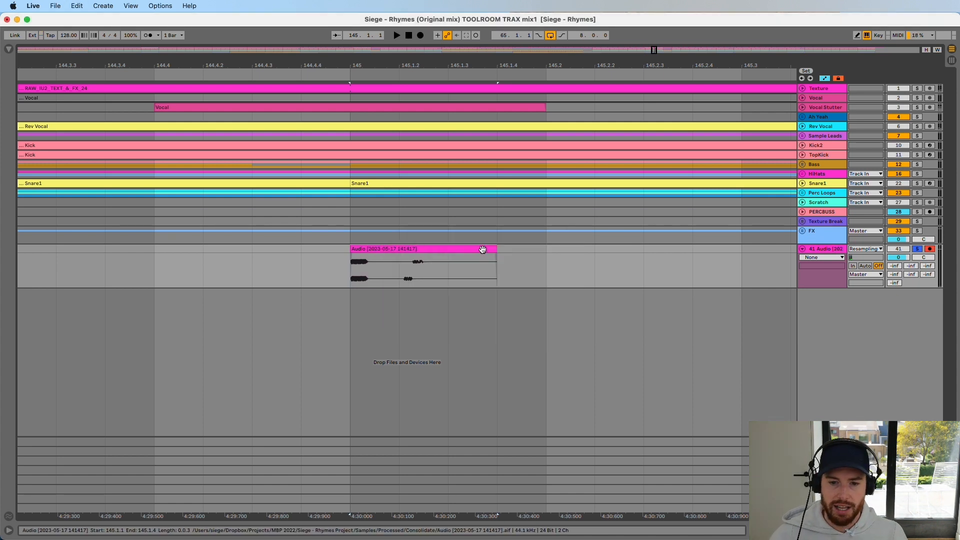
# Insert a MIDI track and load the consolidated audio clip onto it as a Simpler instrument.
pyautogui.rightClick(816, 342)
pyautogui.click(839, 353)
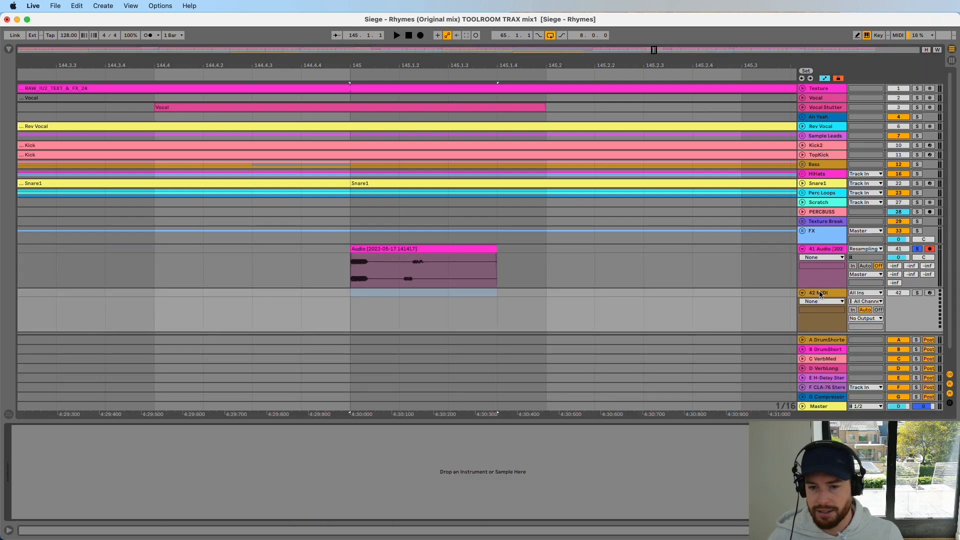
pyautogui.click(423, 250)
pyautogui.moveTo(423, 250); pyautogui.dragTo(408, 452)
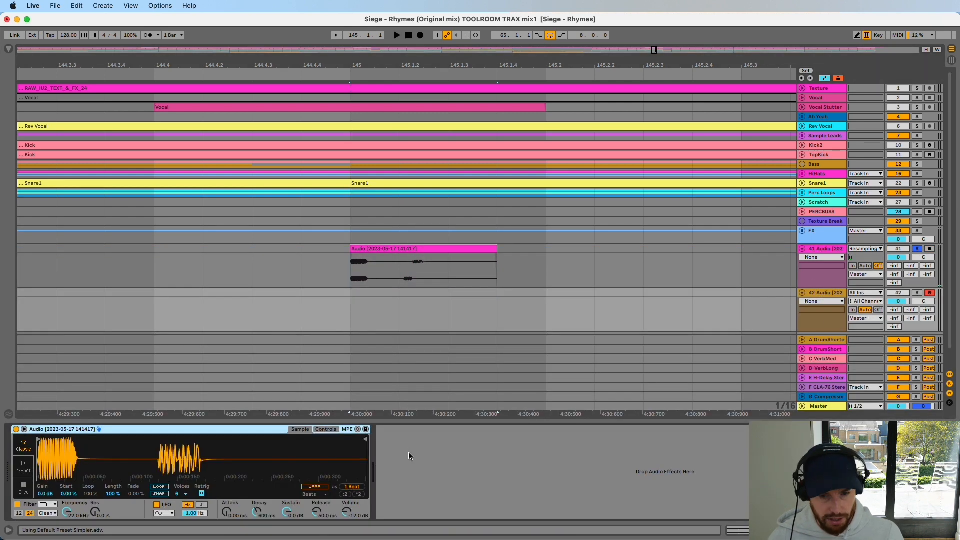
# Solo the new Simpler track and turn on looping for its sample.
pyautogui.click(917, 292)
pyautogui.click(159, 486)
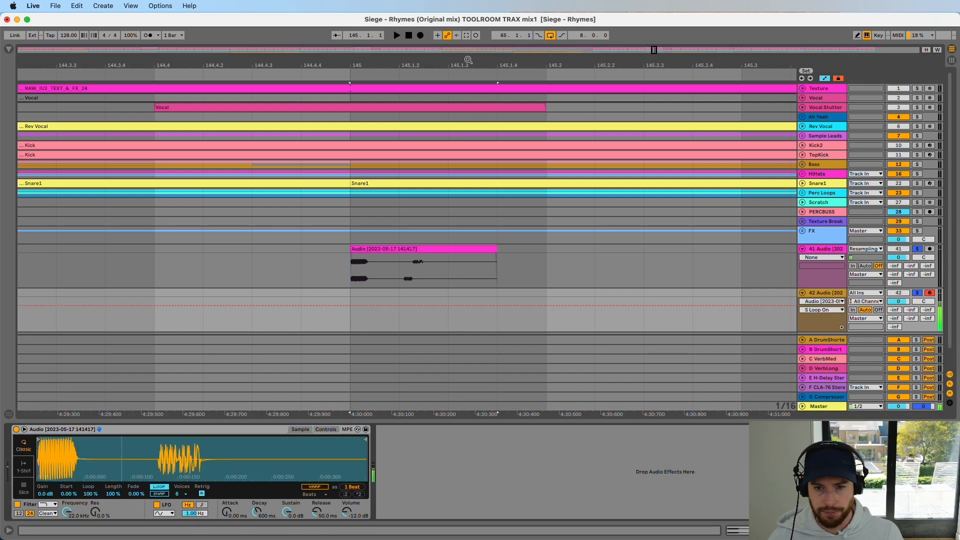
# Solo the Kick2, TopKick and Bass tracks and play the arrangement from bar 141.
pyautogui.moveTo(470, 63)
pyautogui.mouseDown()
pyautogui.moveTo(529, 64)
pyautogui.moveTo(562, 272)
pyautogui.mouseUp()
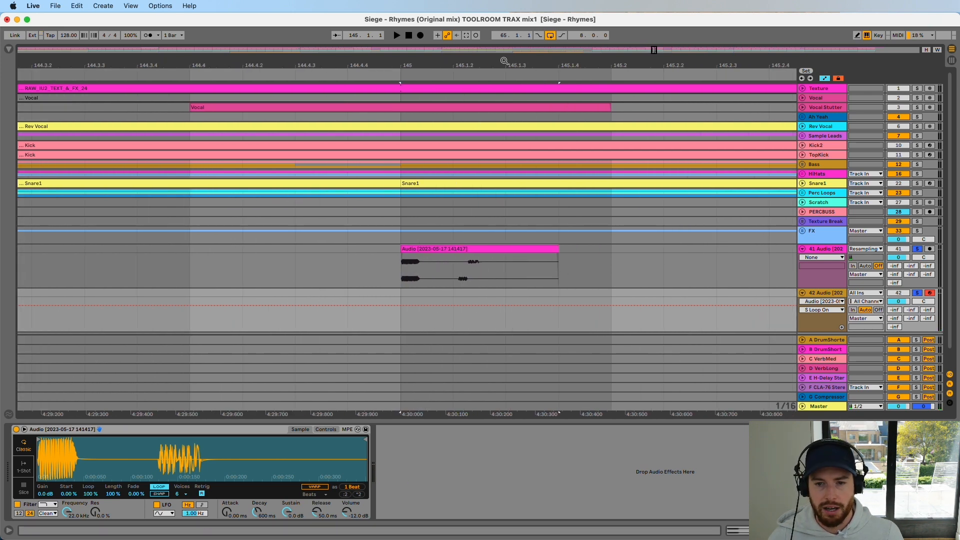
pyautogui.moveTo(504, 61); pyautogui.dragTo(505, 15)
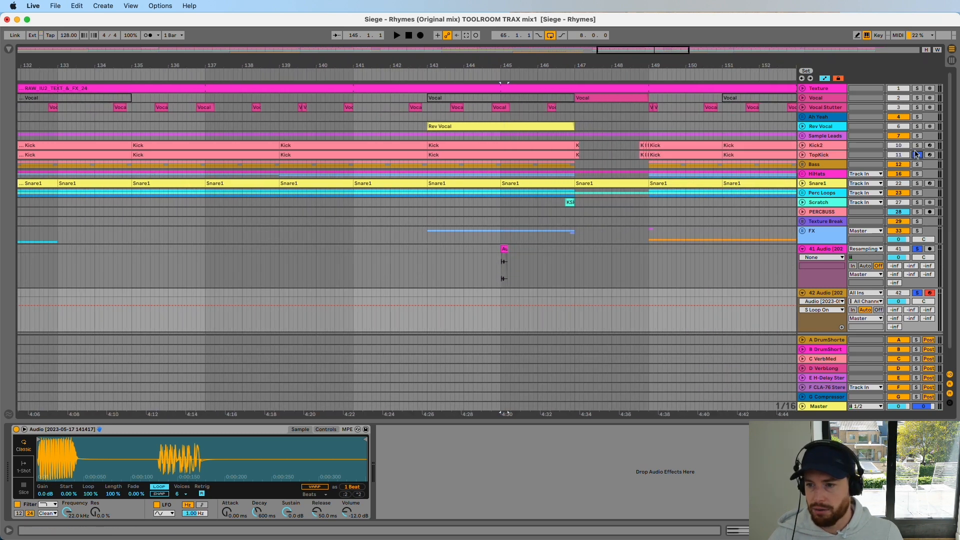
pyautogui.moveTo(918, 147); pyautogui.dragTo(917, 164)
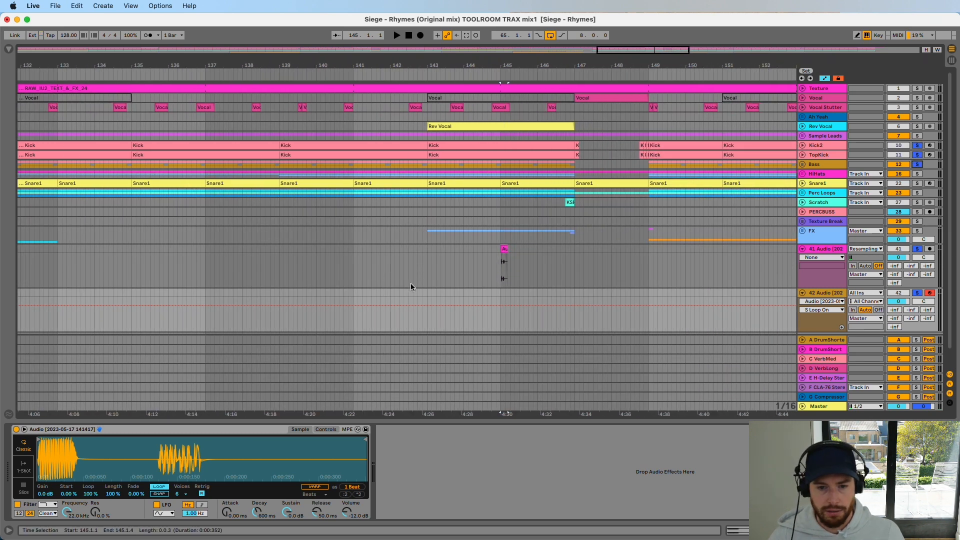
pyautogui.click(353, 292)
pyautogui.press('space')
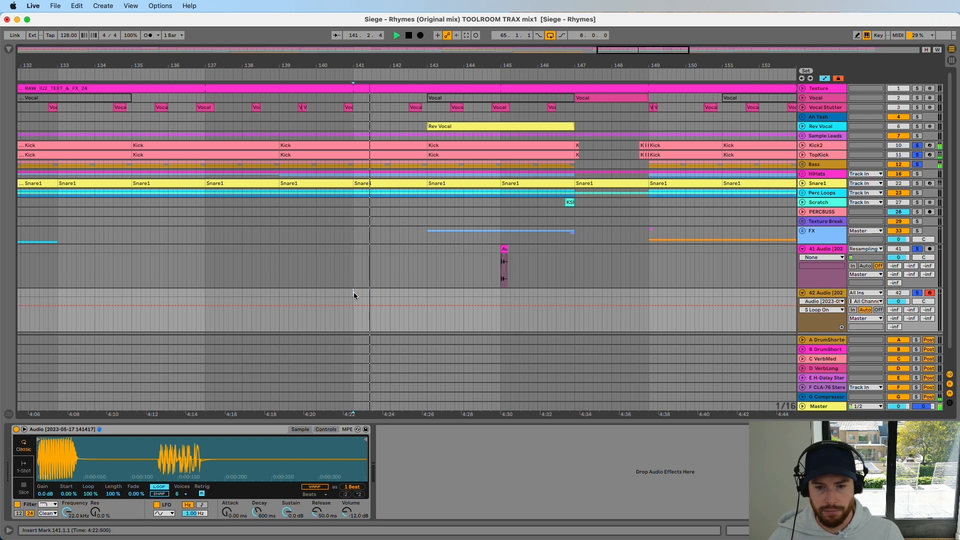
pyautogui.press('space')
# Create a one-bar MIDI clip at bar 141 on the Simpler track with a C3 note filling the whole bar.
pyautogui.moveTo(355, 293)
pyautogui.mouseDown()
pyautogui.moveTo(372, 295)
pyautogui.moveTo(351, 294)
pyautogui.mouseUp()
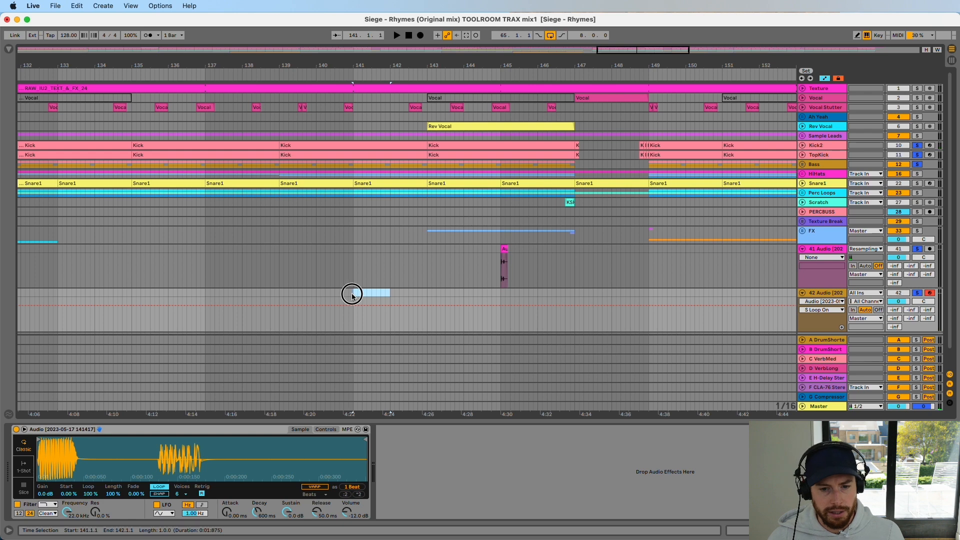
pyautogui.press('super+shift+m')
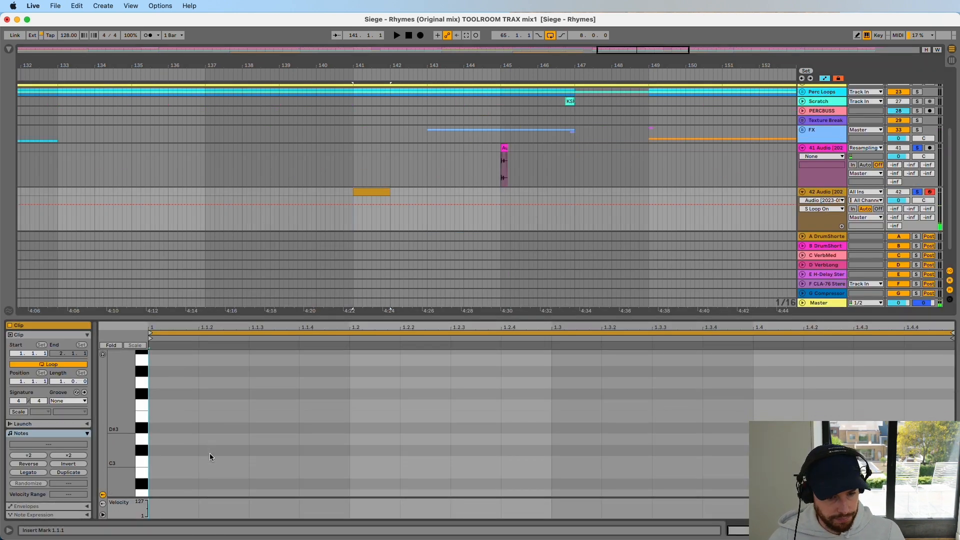
pyautogui.doubleClick(168, 462)
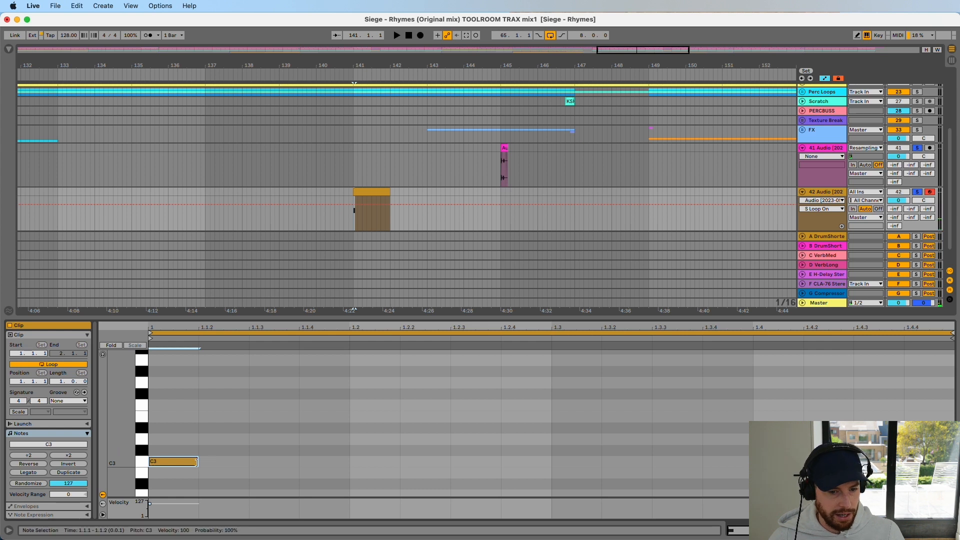
pyautogui.moveTo(198, 463); pyautogui.dragTo(747, 487)
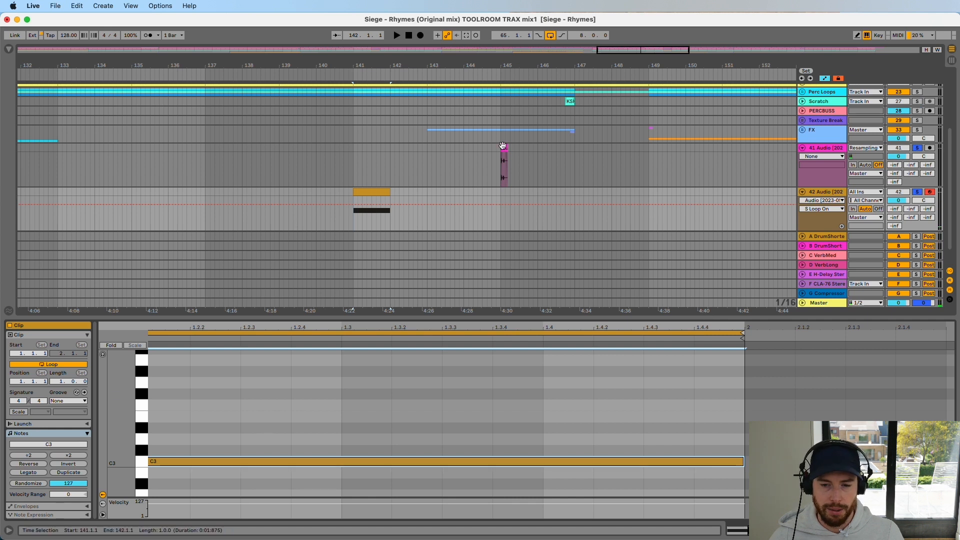
# Play the one-bar Simpler clip with the kicks and bass, then close the clip editor.
pyautogui.click(370, 193)
pyautogui.press('space')
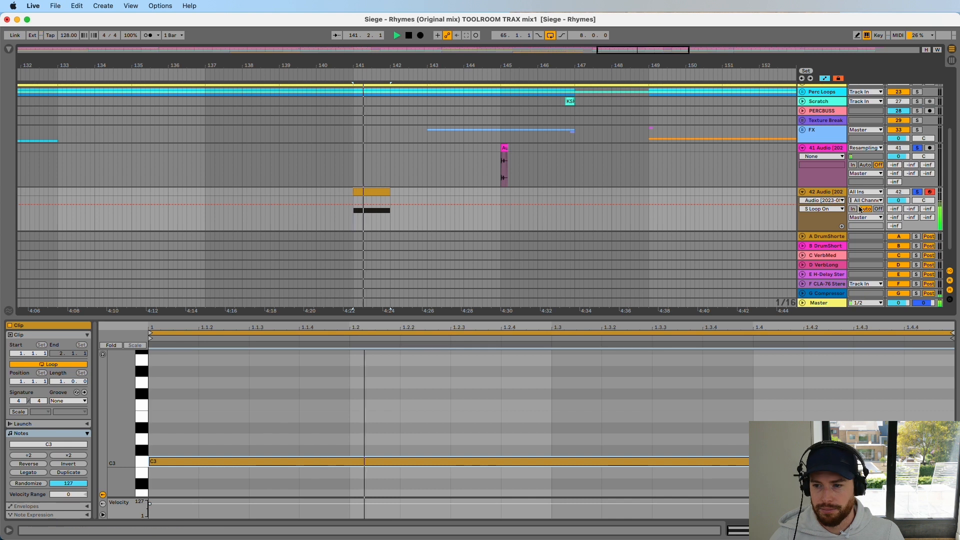
pyautogui.doubleClick(622, 320)
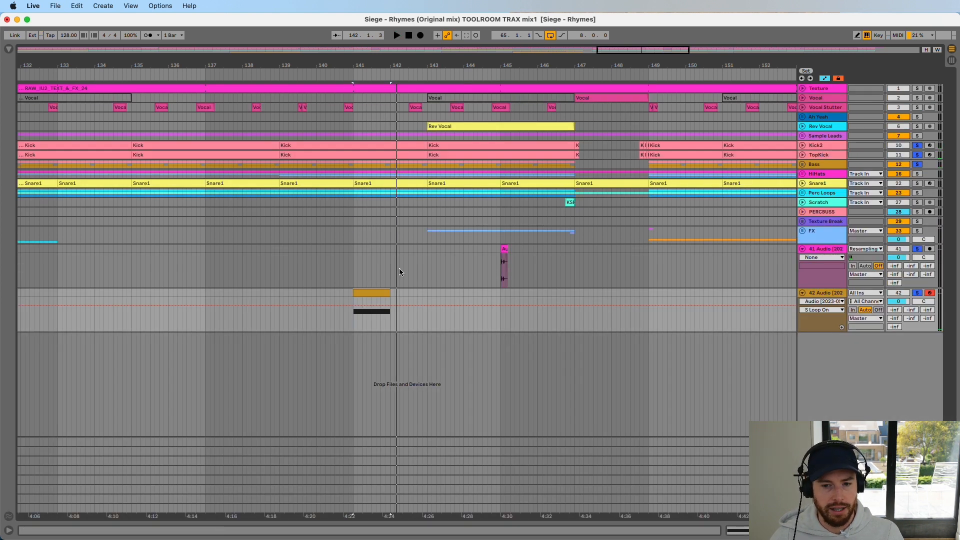
# Consolidate the Simpler clip to four bars from bar 141 to 145 and lengthen its C3 note to fill it.
pyautogui.click(376, 294)
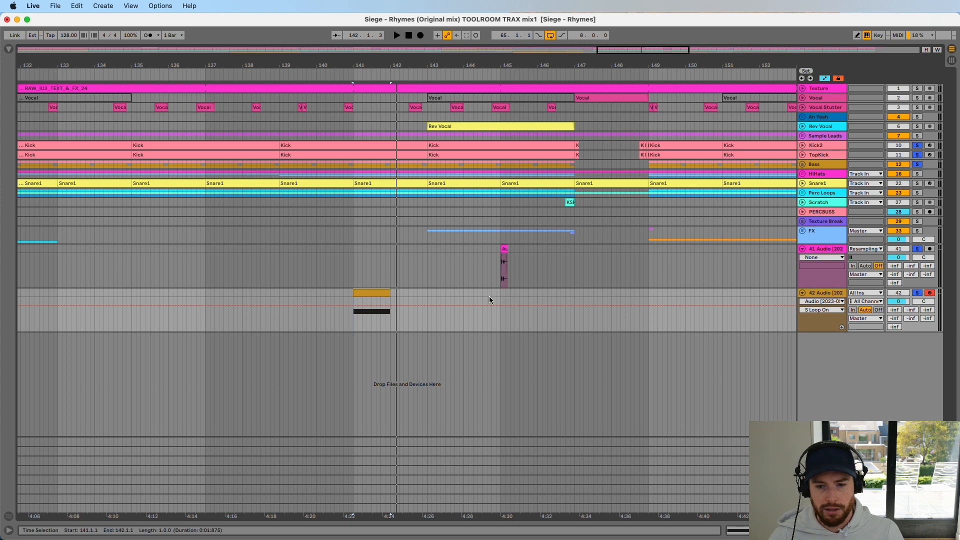
pyautogui.moveTo(497, 294); pyautogui.dragTo(352, 297)
pyautogui.press('super+j')
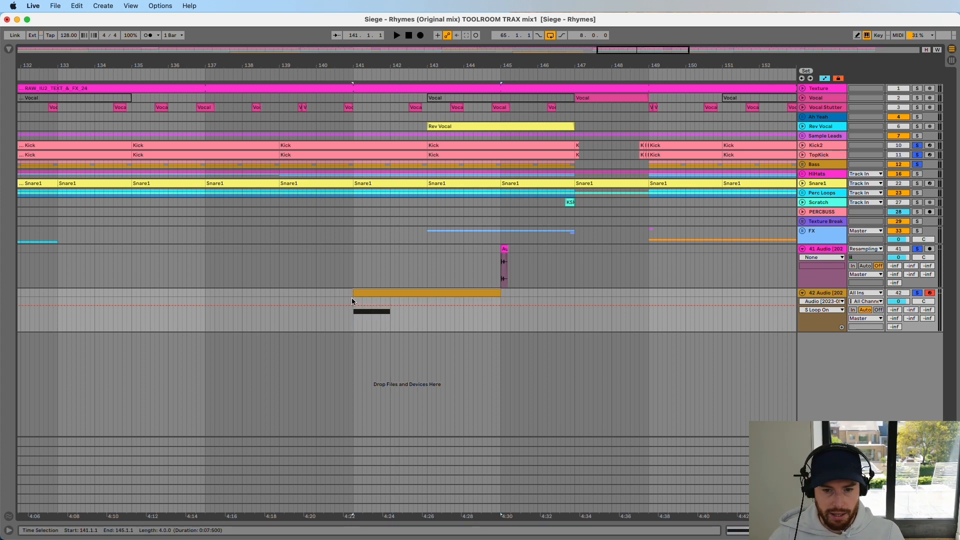
pyautogui.doubleClick(364, 294)
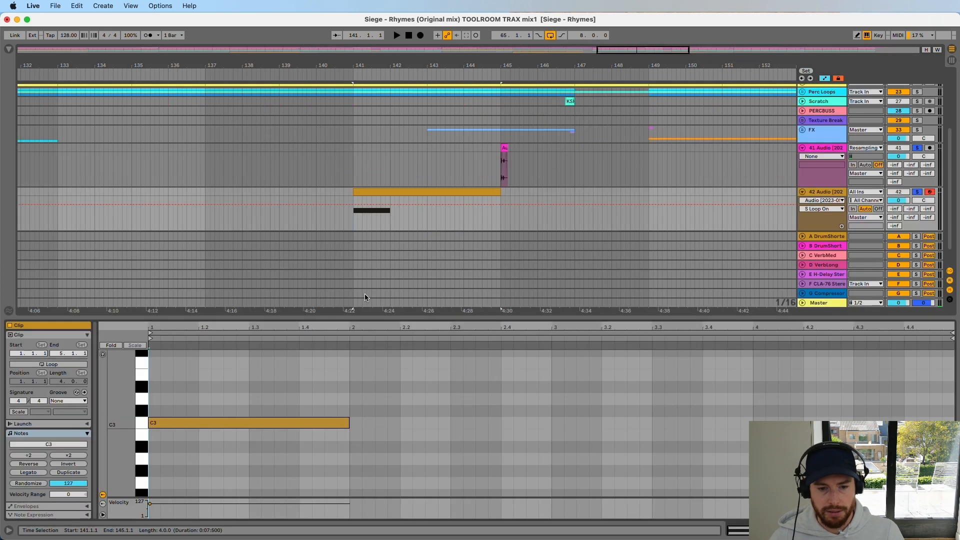
pyautogui.click(349, 422)
pyautogui.moveTo(349, 422); pyautogui.dragTo(815, 422)
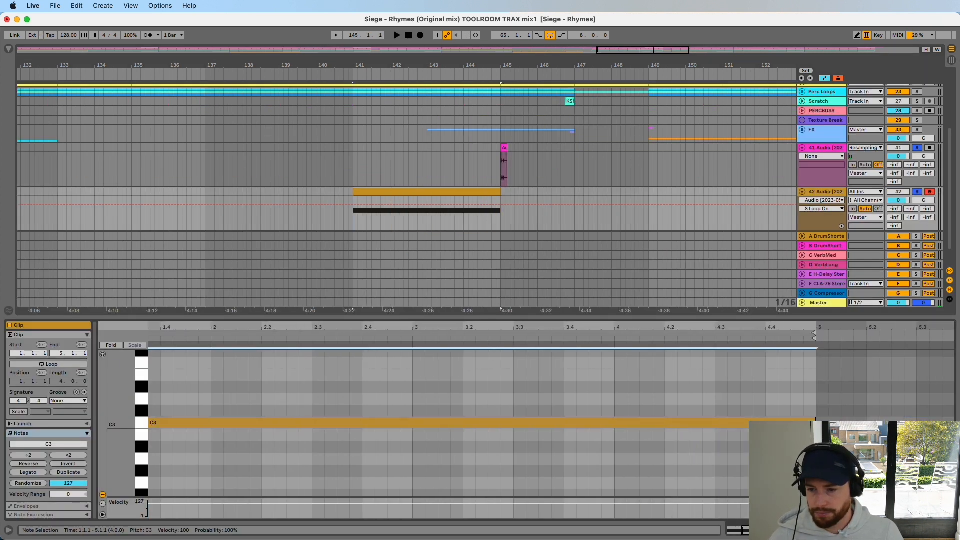
# Play the four-bar clip from bar 141 and display the Simpler device on its track.
pyautogui.press('space')
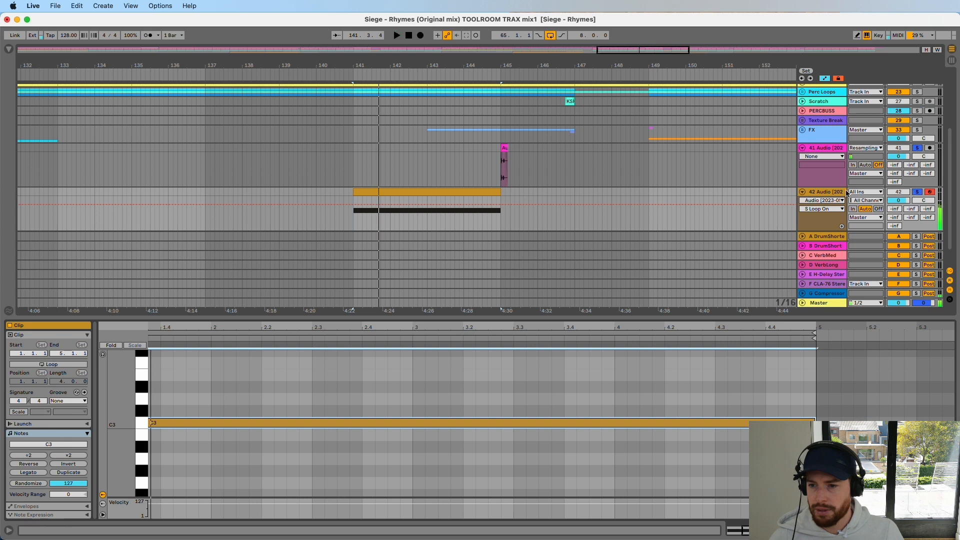
pyautogui.click(919, 193)
pyautogui.click(840, 193)
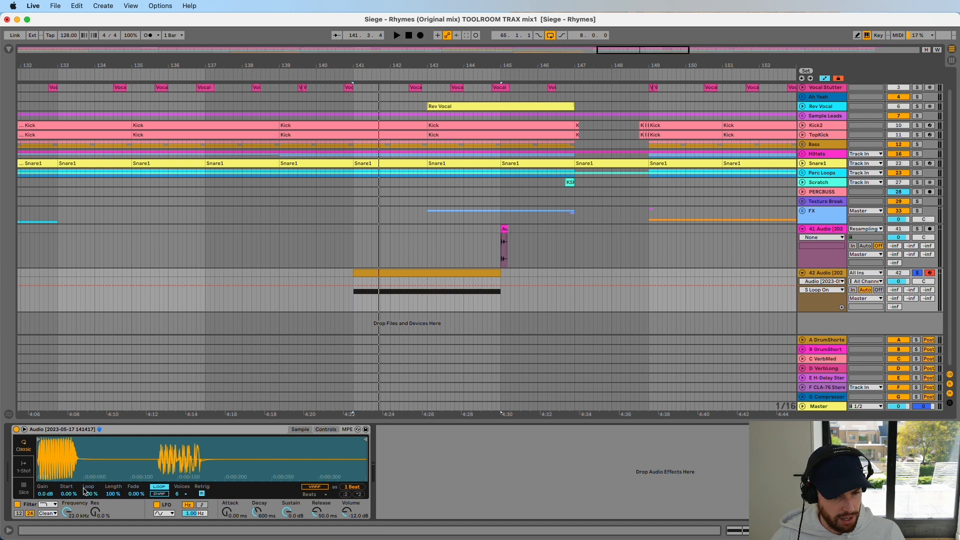
# Show Simpler's Length automation on the track and try lowering it across bars 141 to 145 during playback.
pyautogui.rightClick(112, 495)
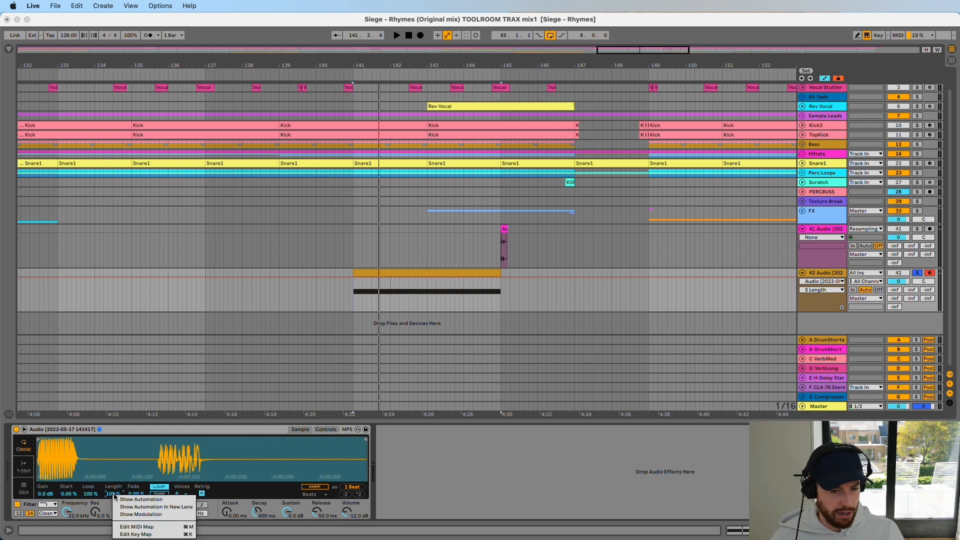
pyautogui.click(132, 499)
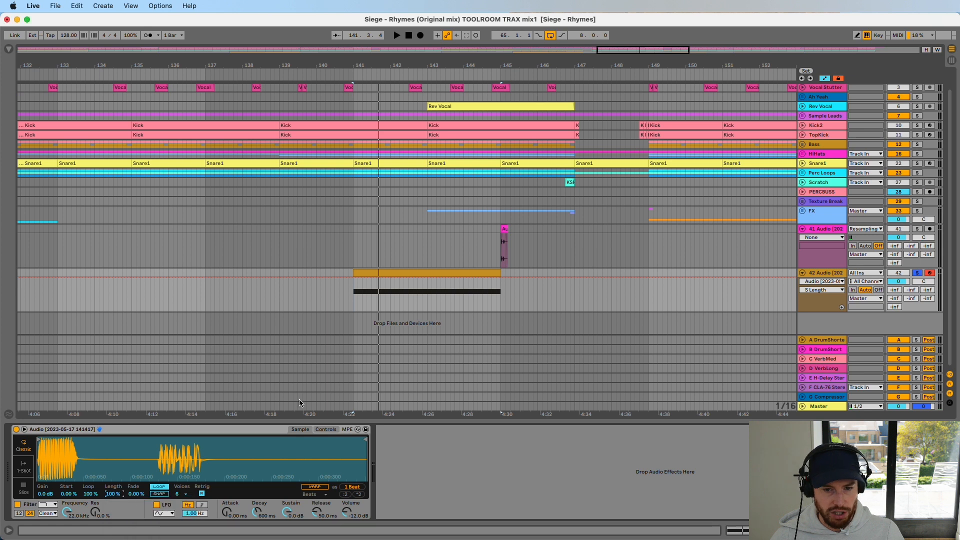
pyautogui.click(353, 278)
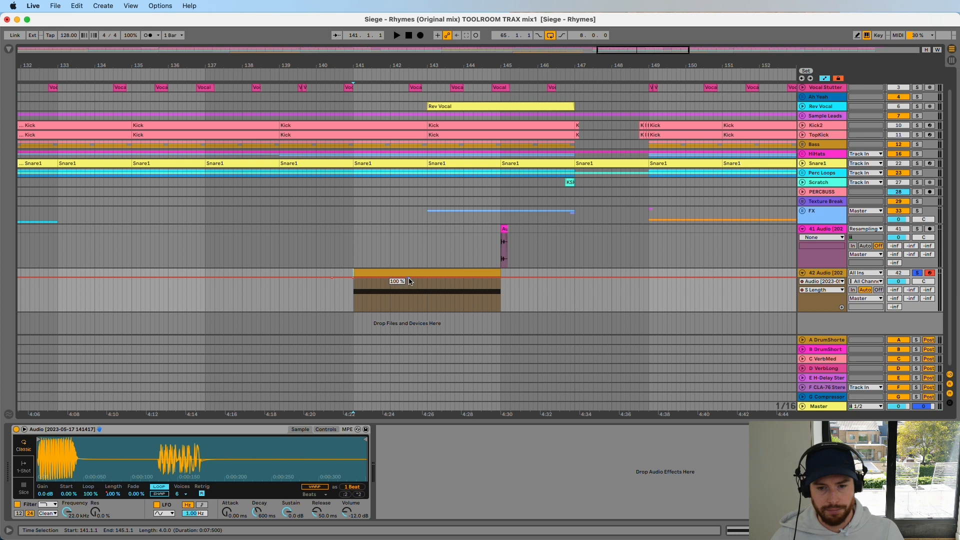
pyautogui.moveTo(397, 278); pyautogui.dragTo(499, 311)
pyautogui.press('space')
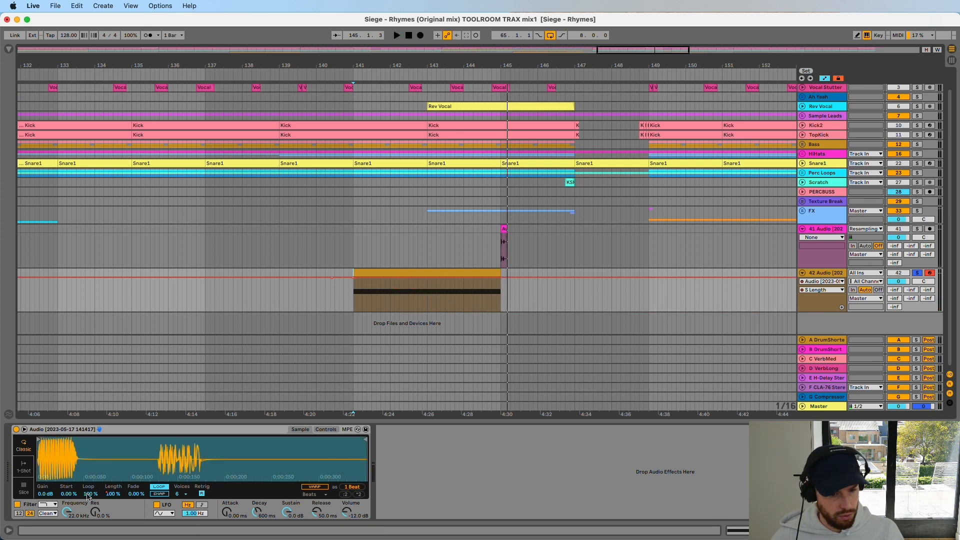
# Try varying Simpler's loop length while the clip plays from bar 141.
pyautogui.moveTo(87, 495)
pyautogui.mouseDown()
pyautogui.moveTo(88, 514)
pyautogui.moveTo(88, 496)
pyautogui.mouseUp()
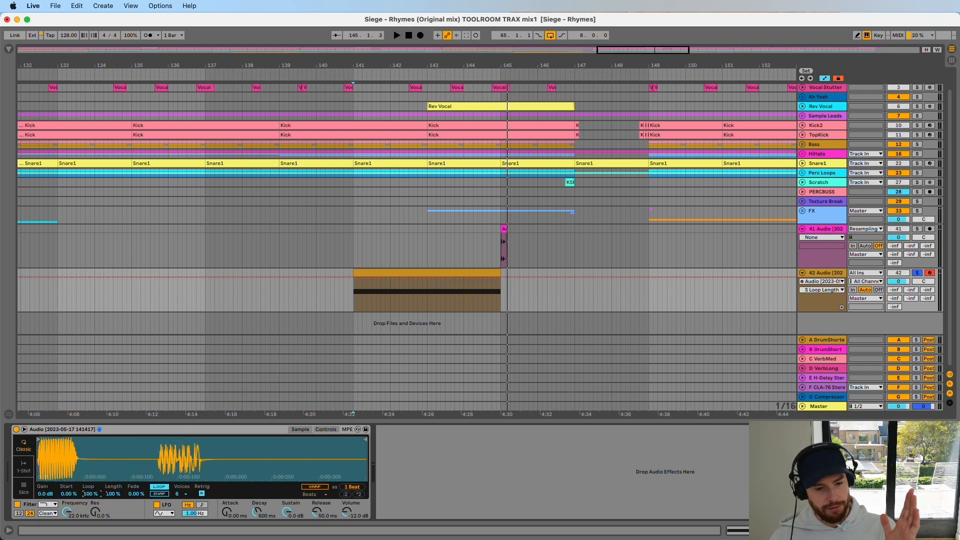
pyautogui.press('space')
pyautogui.moveTo(90, 494)
pyautogui.mouseDown()
pyautogui.moveTo(90, 516)
pyautogui.moveTo(88, 495)
pyautogui.mouseUp()
pyautogui.press('space')
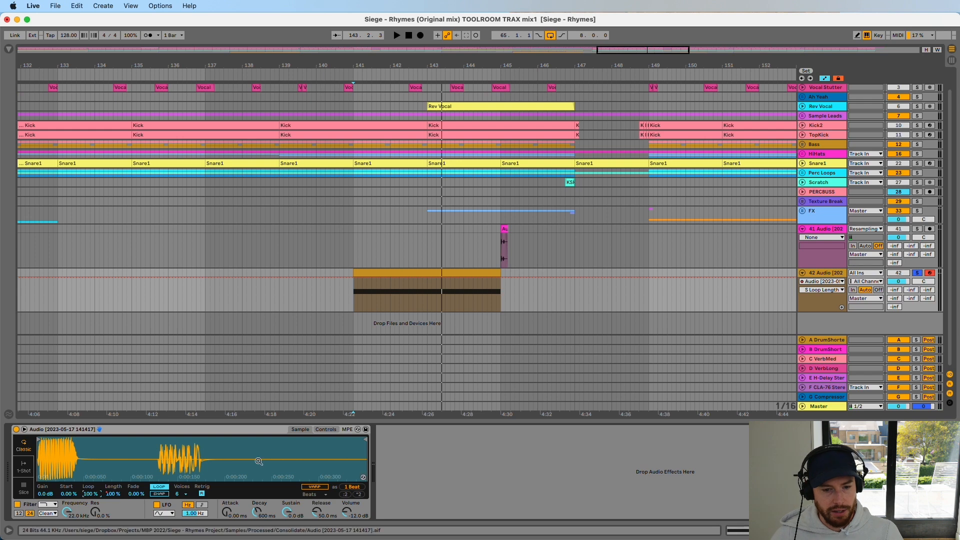
# Turn off Simpler's loop and add the Arpeggiator MIDI effect to its track.
pyautogui.click(160, 488)
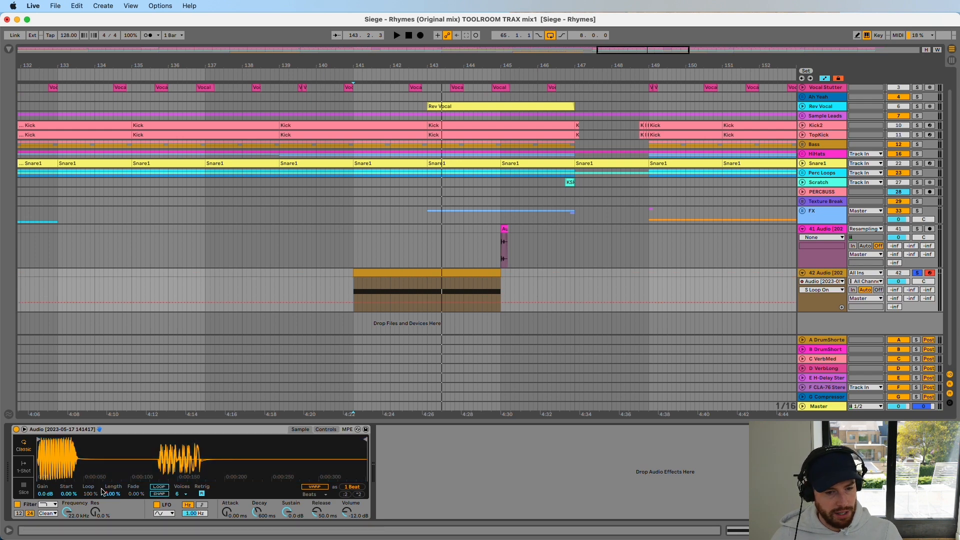
pyautogui.click(9, 49)
pyautogui.click(31, 138)
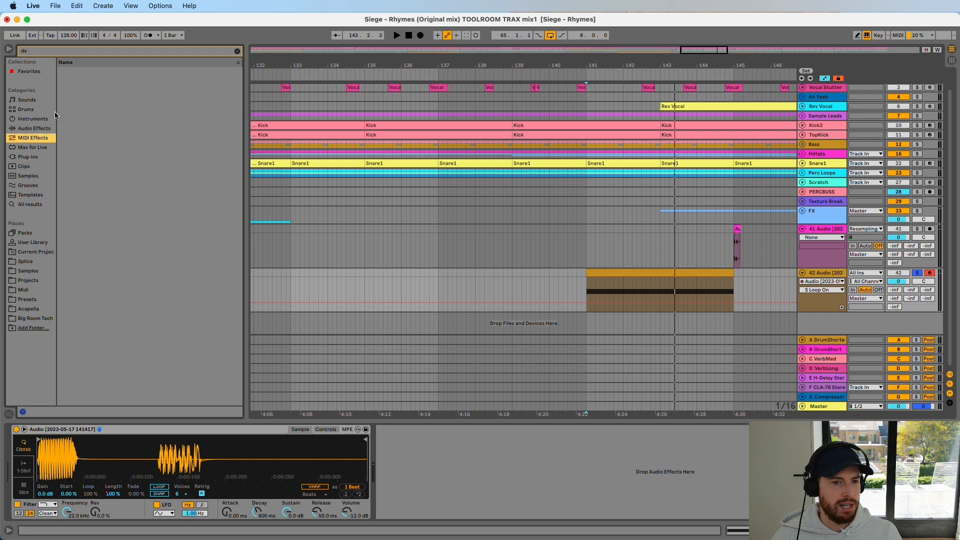
pyautogui.click(86, 54)
pyautogui.write('arp')
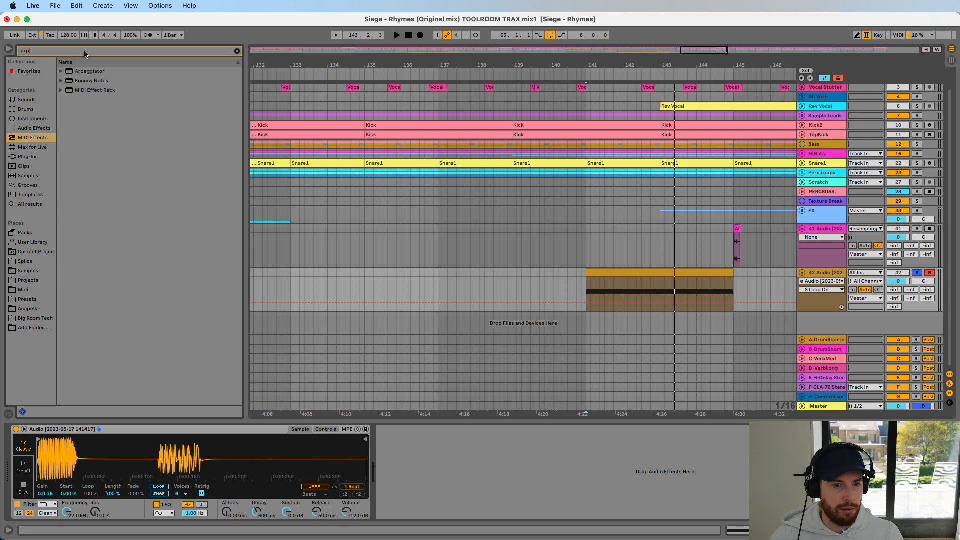
pyautogui.doubleClick(90, 71)
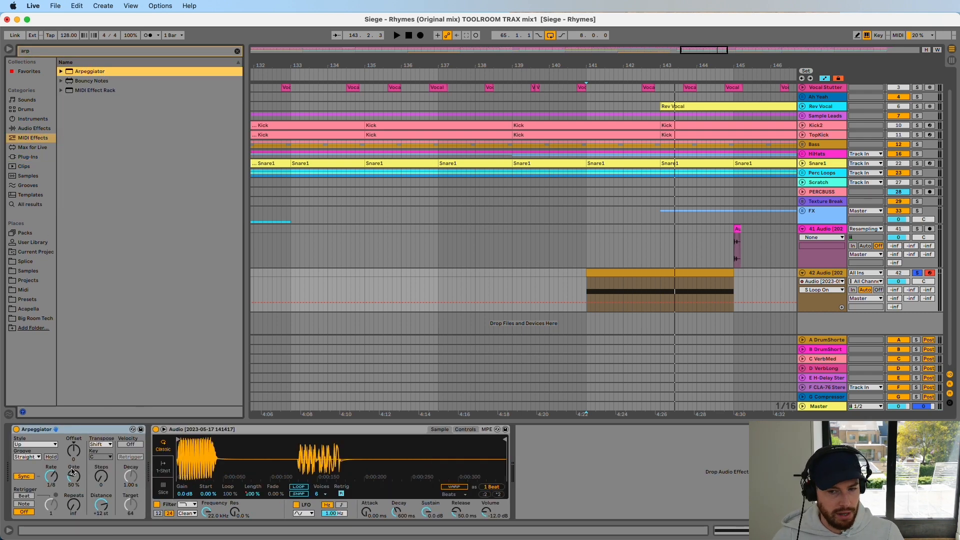
# Play the clip from bar 141 while sweeping the Arpeggiator's synced rate up to 1/96.
pyautogui.click(582, 307)
pyautogui.press('space')
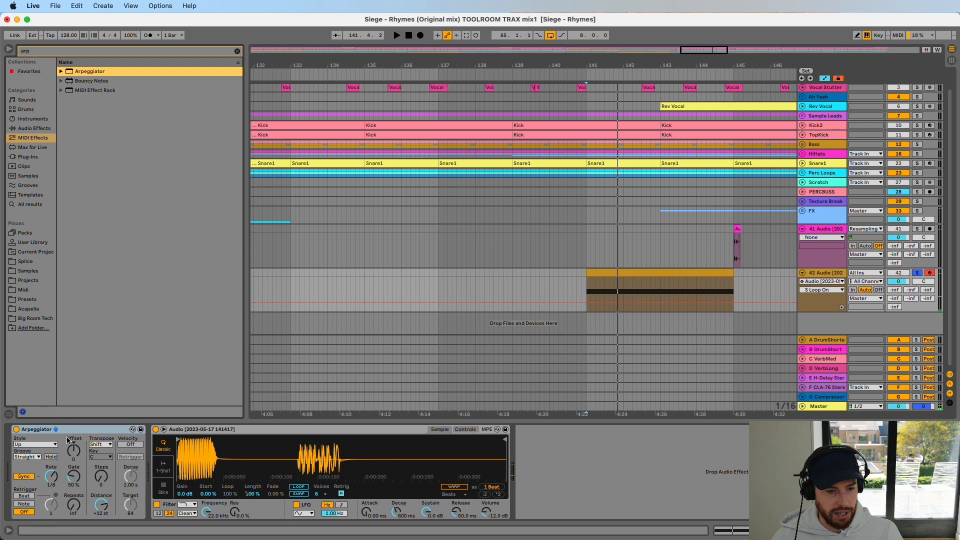
pyautogui.click(53, 479)
pyautogui.press('space')
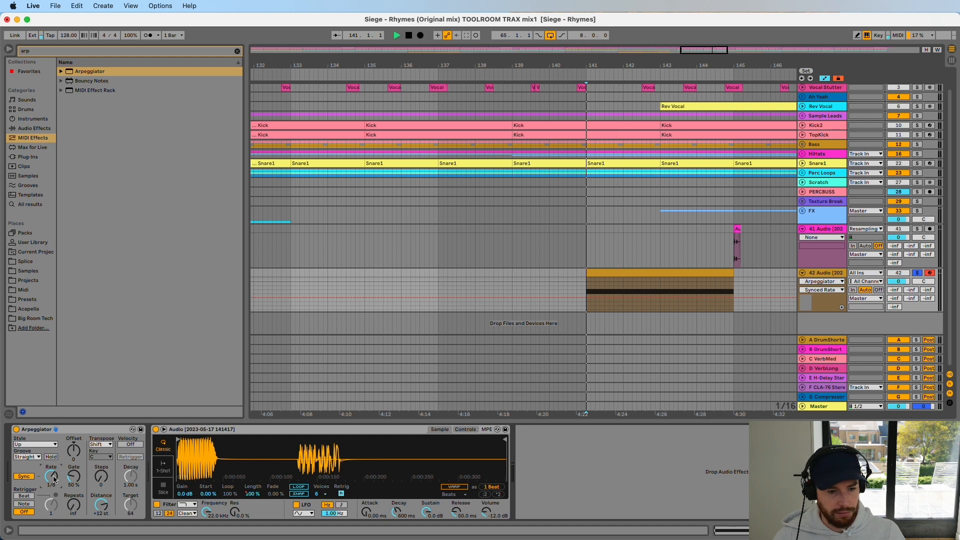
pyautogui.moveTo(54, 479)
pyautogui.mouseDown()
pyautogui.moveTo(53, 467)
pyautogui.moveTo(54, 498)
pyautogui.mouseUp()
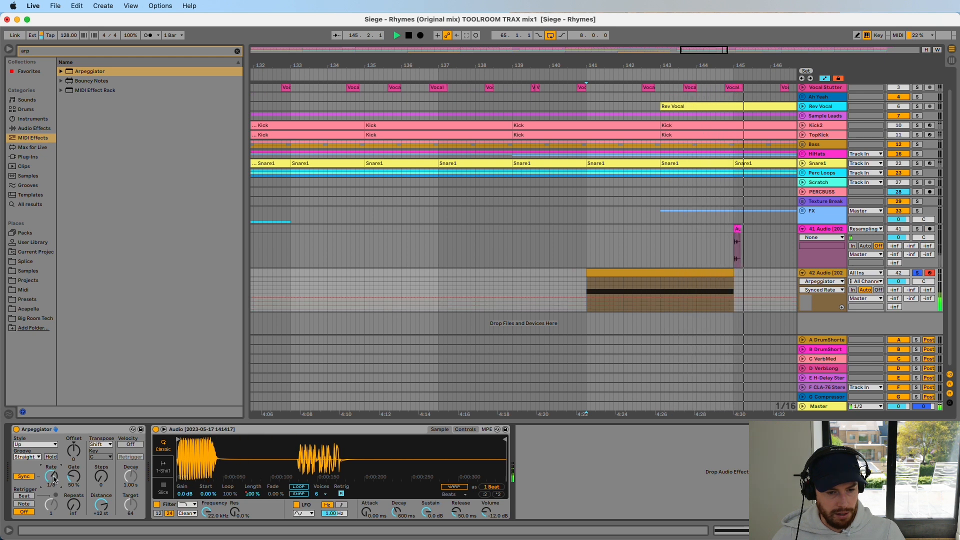
pyautogui.moveTo(58, 480); pyautogui.dragTo(58, 472)
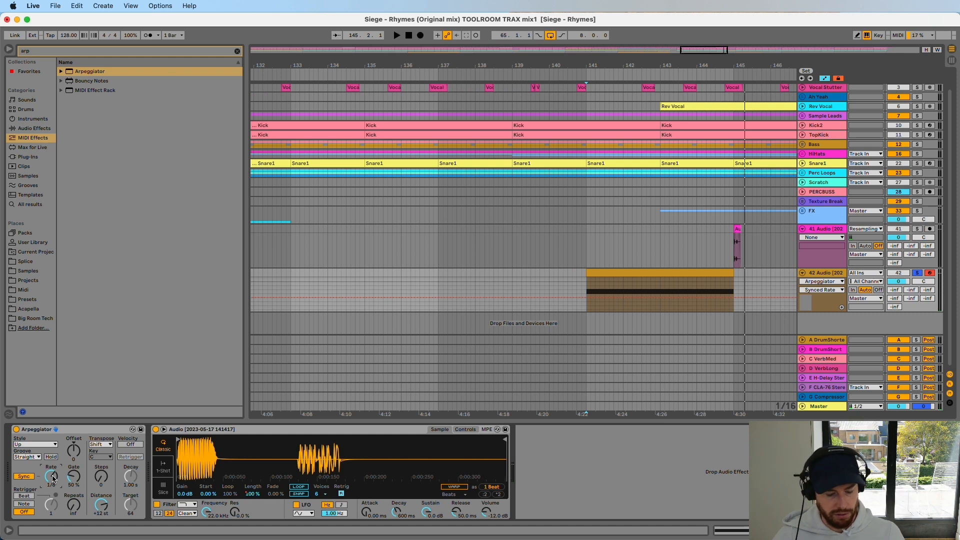
pyautogui.moveTo(54, 479)
pyautogui.mouseDown()
pyautogui.moveTo(54, 489)
pyautogui.moveTo(52, 478)
pyautogui.mouseUp()
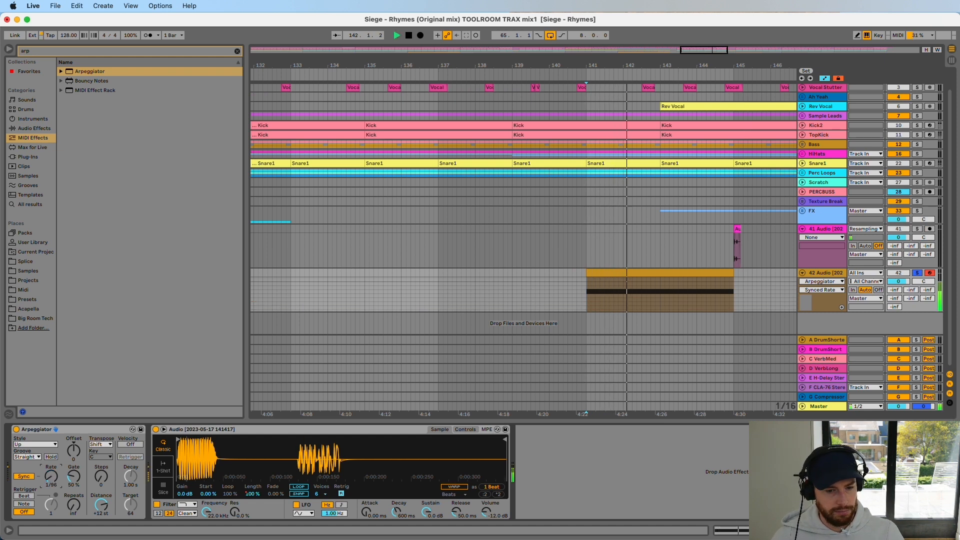
# Draw Arpeggiator synced rate automation ramping from bar 141 to 1/16 shortly before bar 143, and play it.
pyautogui.rightClick(53, 478)
pyautogui.click(72, 482)
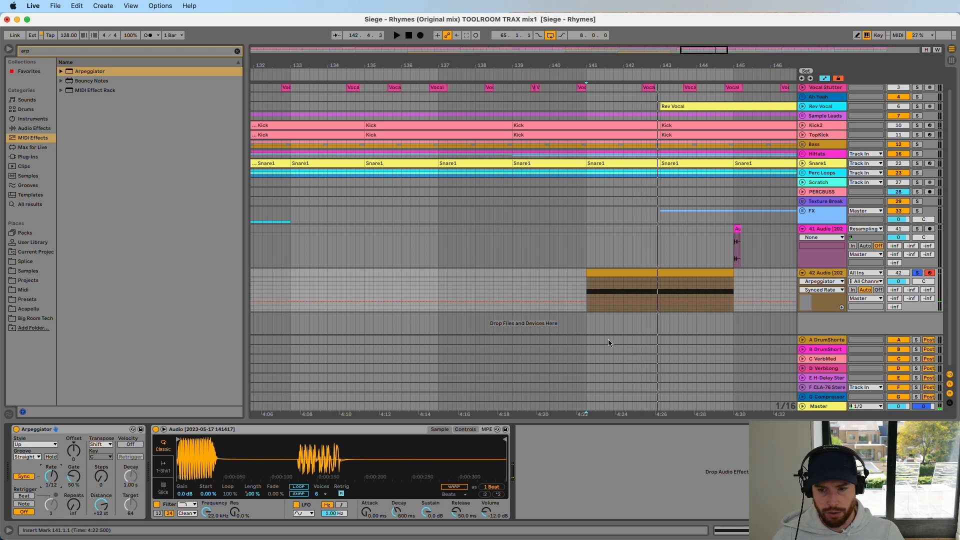
pyautogui.moveTo(588, 303); pyautogui.dragTo(650, 308)
pyautogui.press('space')
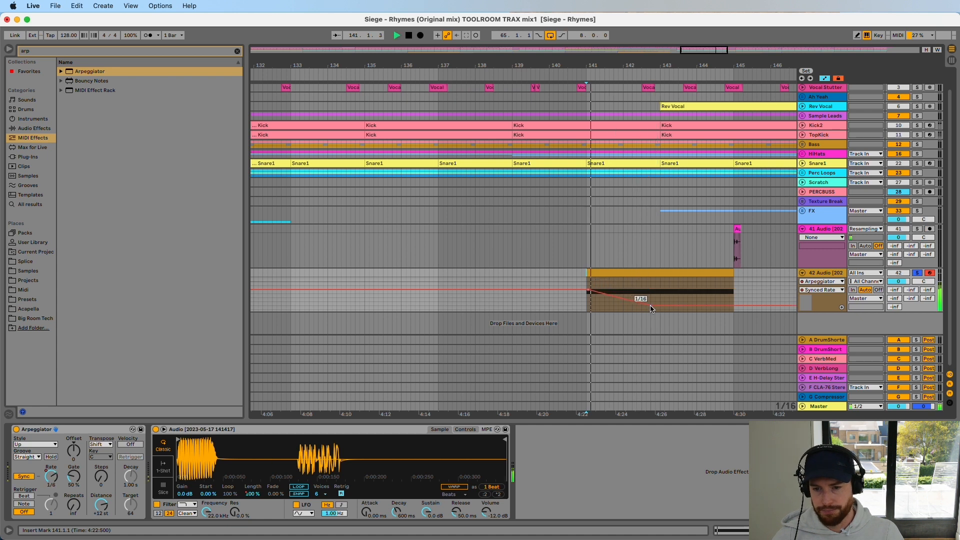
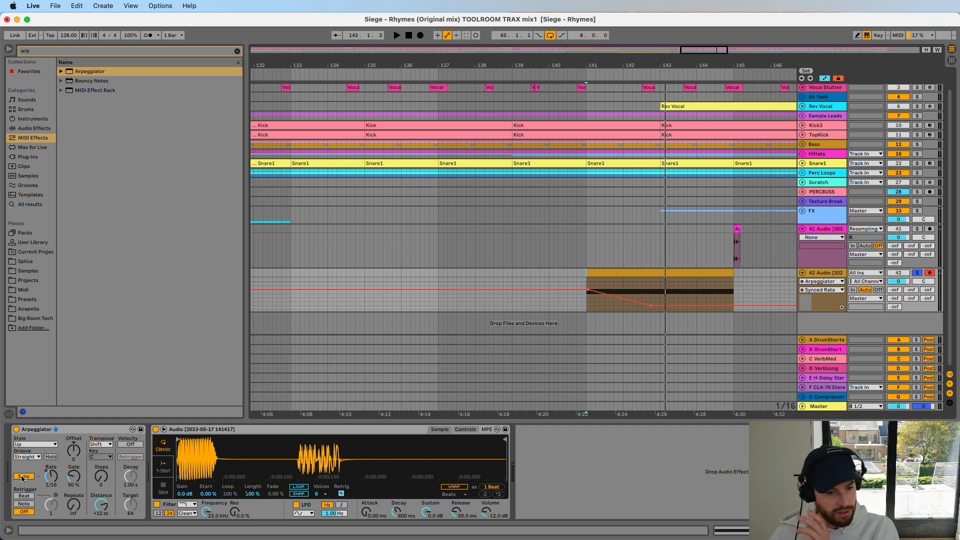
# Switch the Arpeggiator rate to Free and adjust it to 20.8 ms during playback.
pyautogui.click(22, 479)
pyautogui.press('space')
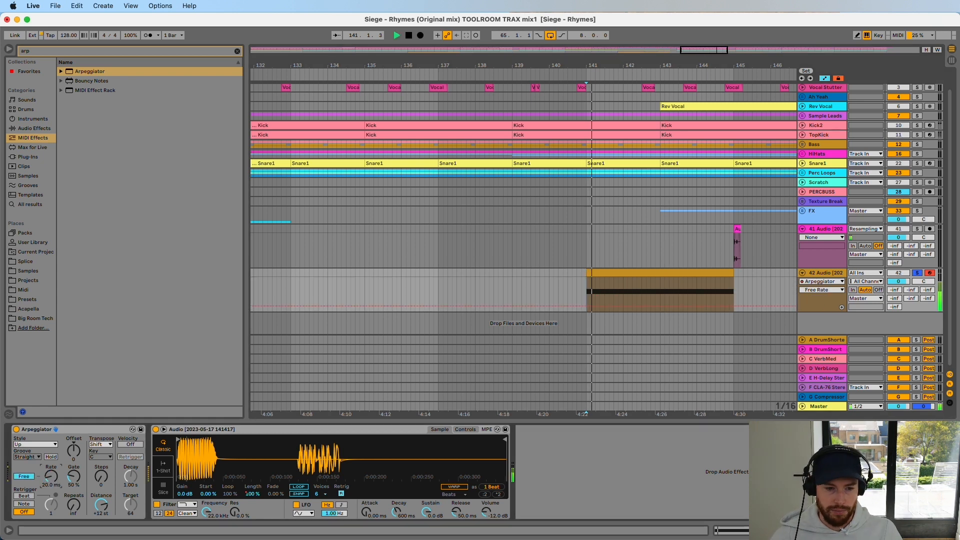
pyautogui.moveTo(55, 479)
pyautogui.mouseDown()
pyautogui.moveTo(55, 455)
pyautogui.moveTo(55, 479)
pyautogui.mouseUp()
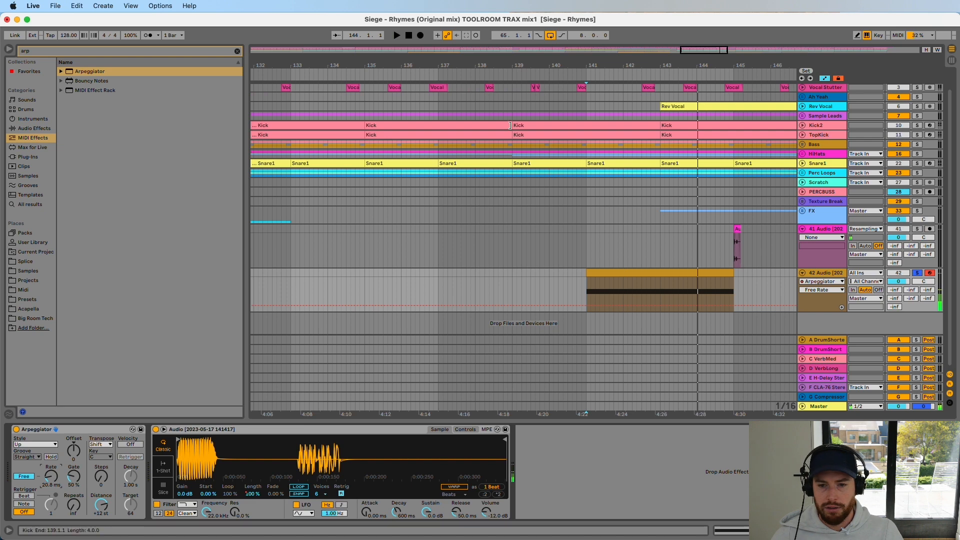
# Delete the resampling audio track 41 and the Simpler track 42 from the arrangement.
pyautogui.click(9, 49)
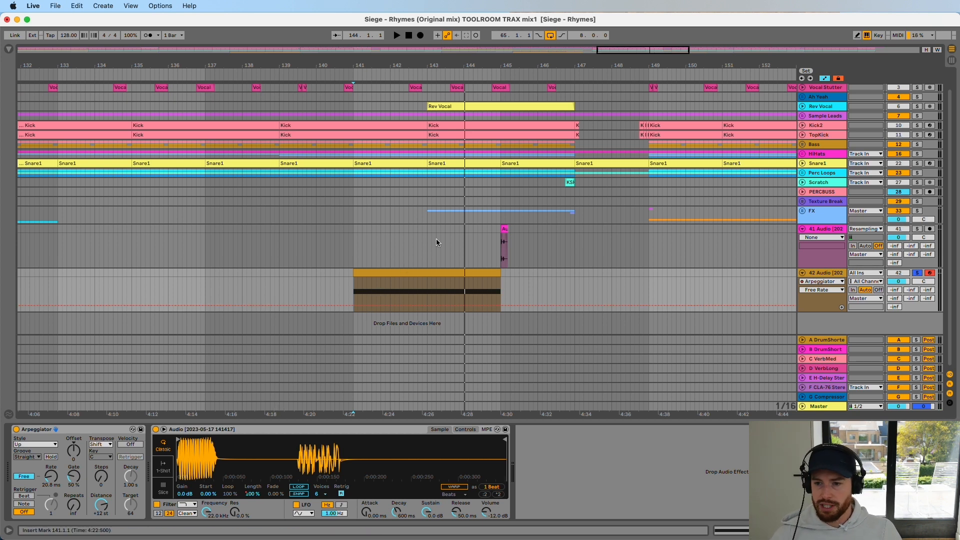
pyautogui.moveTo(573, 55); pyautogui.dragTo(594, 68)
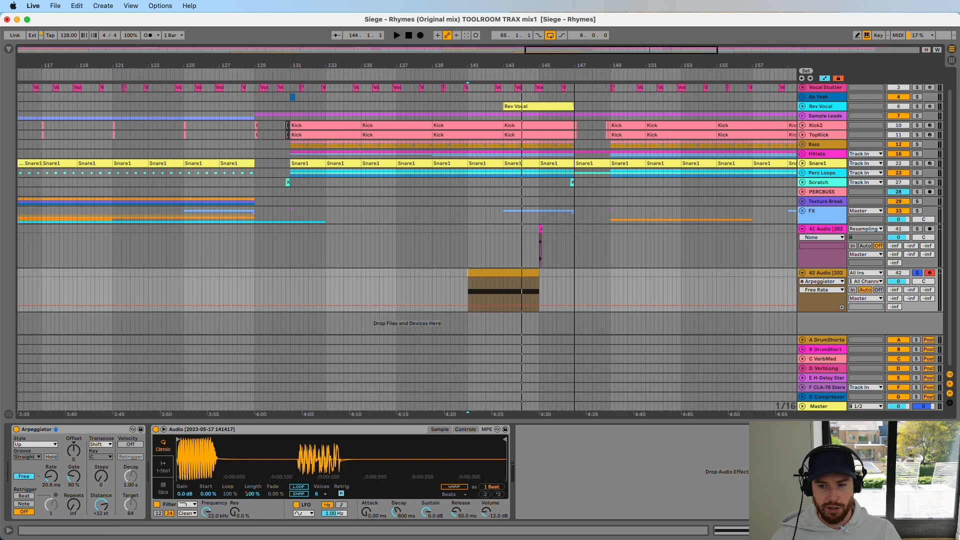
pyautogui.click(824, 272)
pyautogui.click(840, 229)
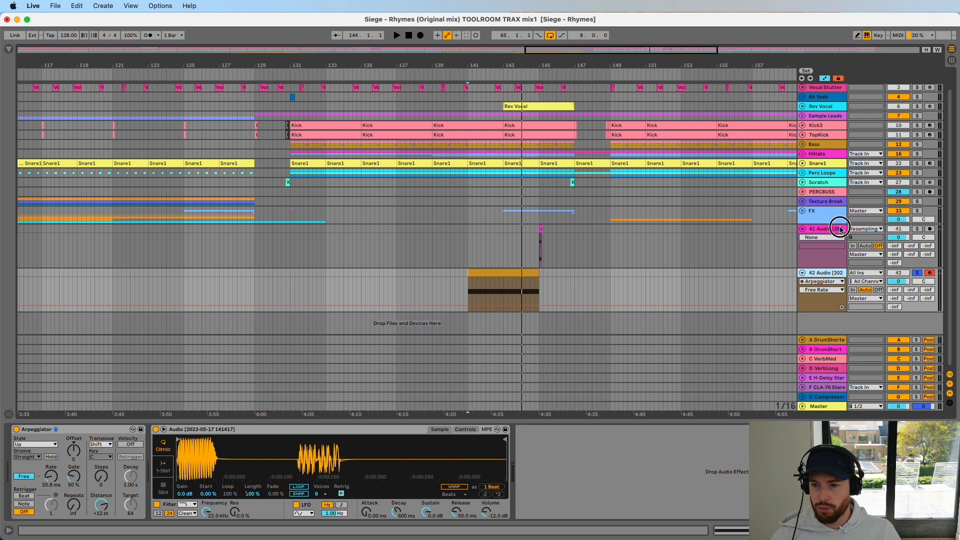
pyautogui.press('Delete')
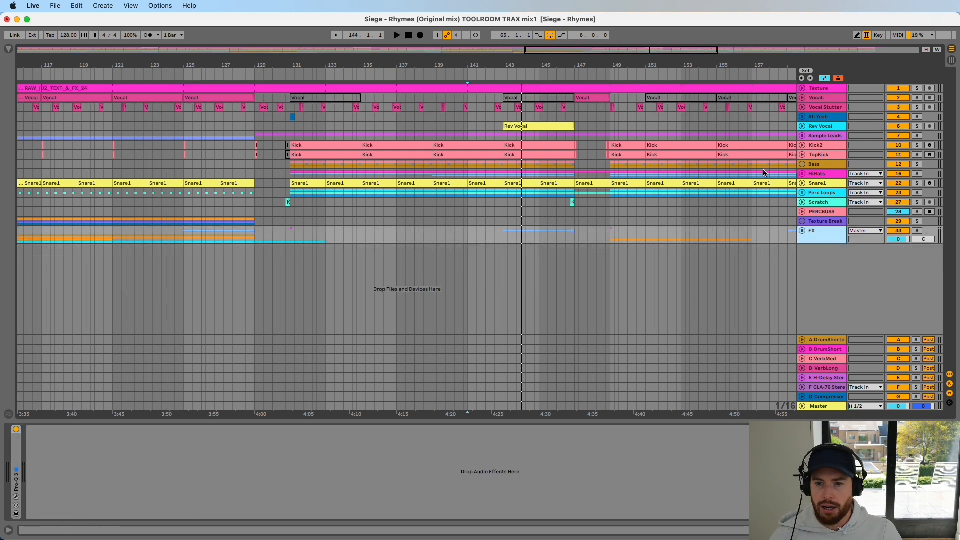
# Play the full arrangement from about bar 126 and briefly view the Session mixer.
pyautogui.moveTo(559, 64); pyautogui.dragTo(556, 49)
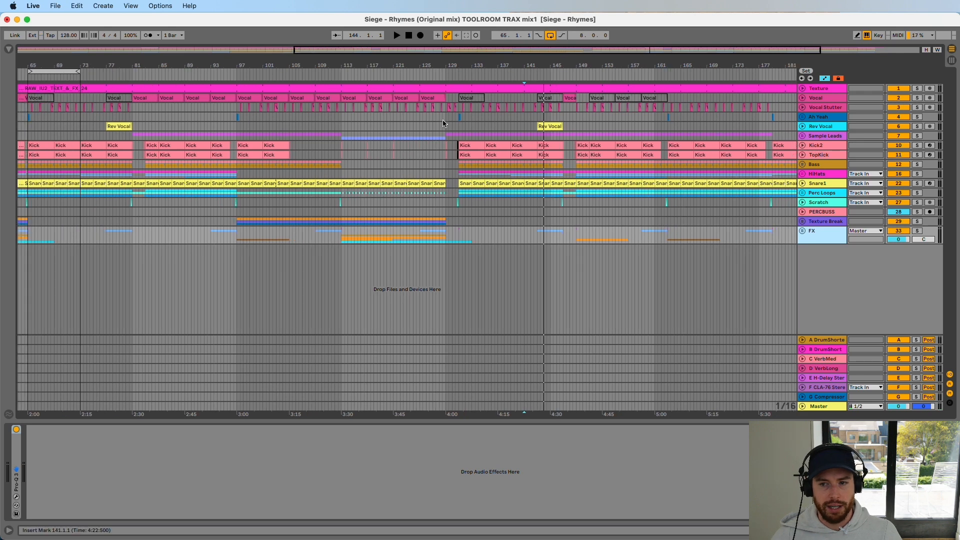
pyautogui.click(428, 123)
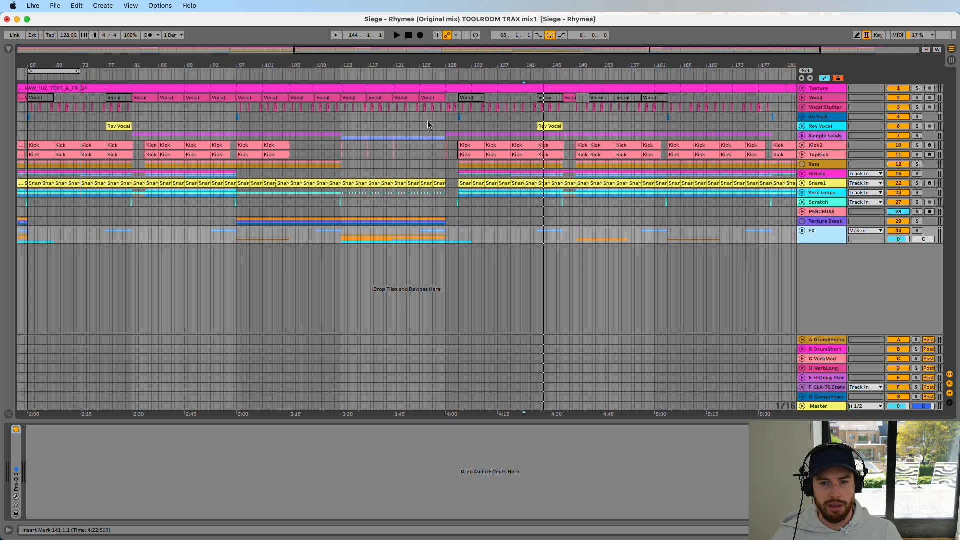
pyautogui.press('space')
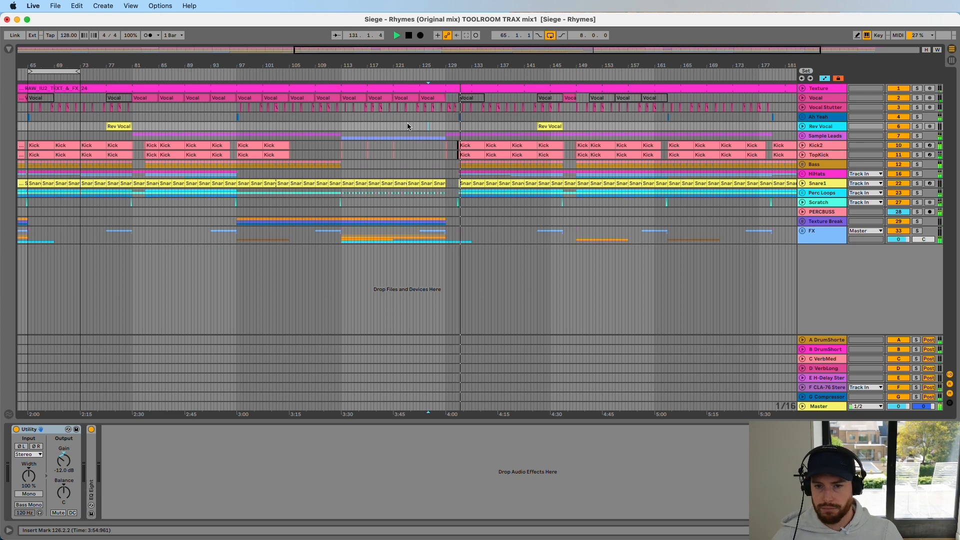
pyautogui.press('Tab')
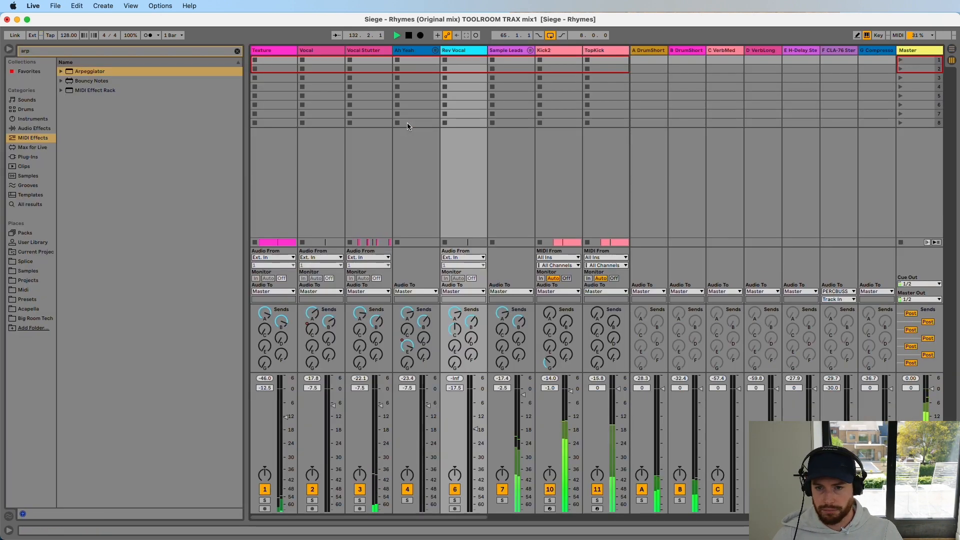
pyautogui.press('Tab')
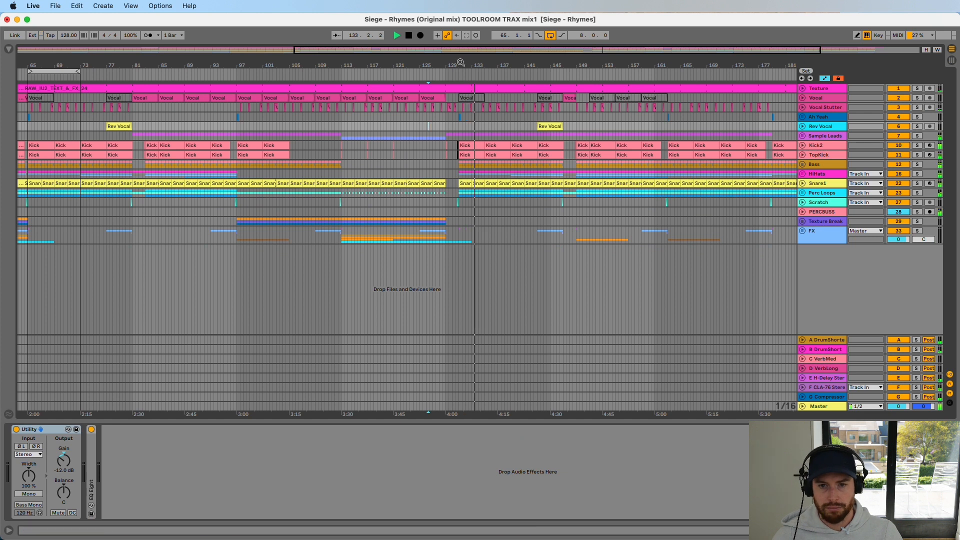